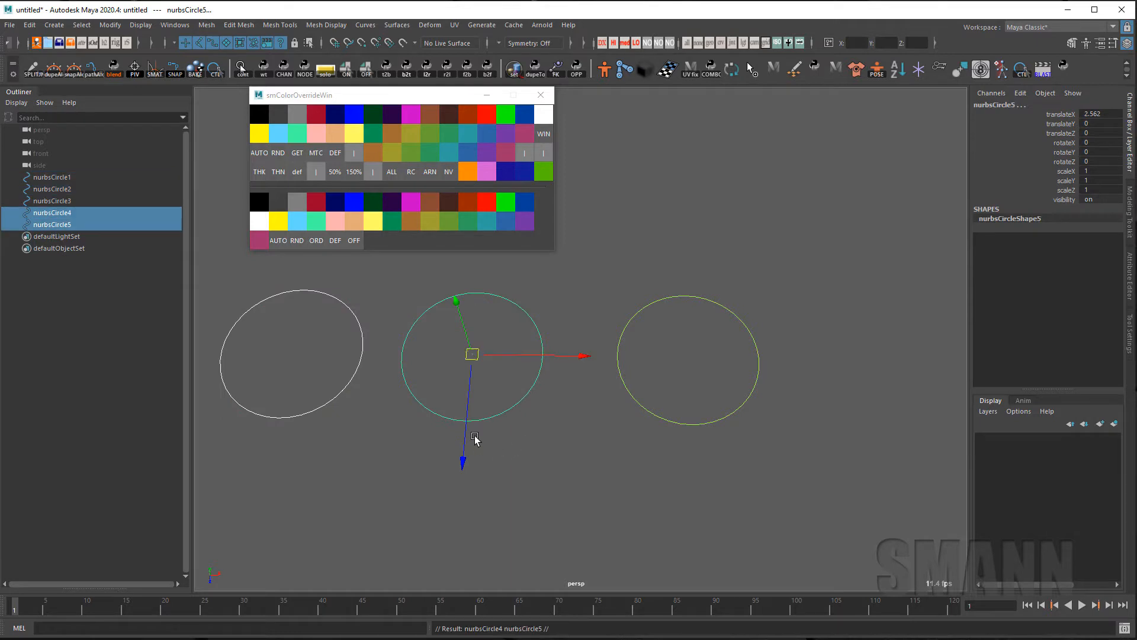
Move the two duplicated circles to about 1.6 in Z, add them to a new display layer and toggle the layer's visibility
left_click_drag(465, 461, 319, 466)
left_click(1115, 423)
left_click(983, 439)
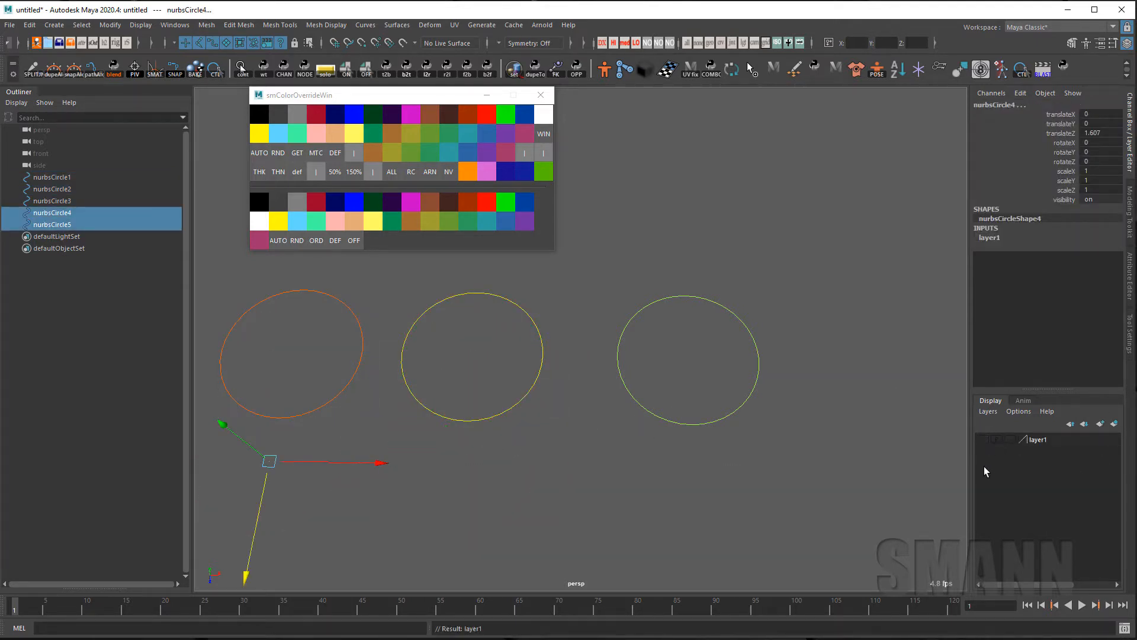
left_click(983, 439)
Set layer1's display type to reference, and turn off its playback visibility while scrubbing the timeline to frame 63
left_click(1010, 440)
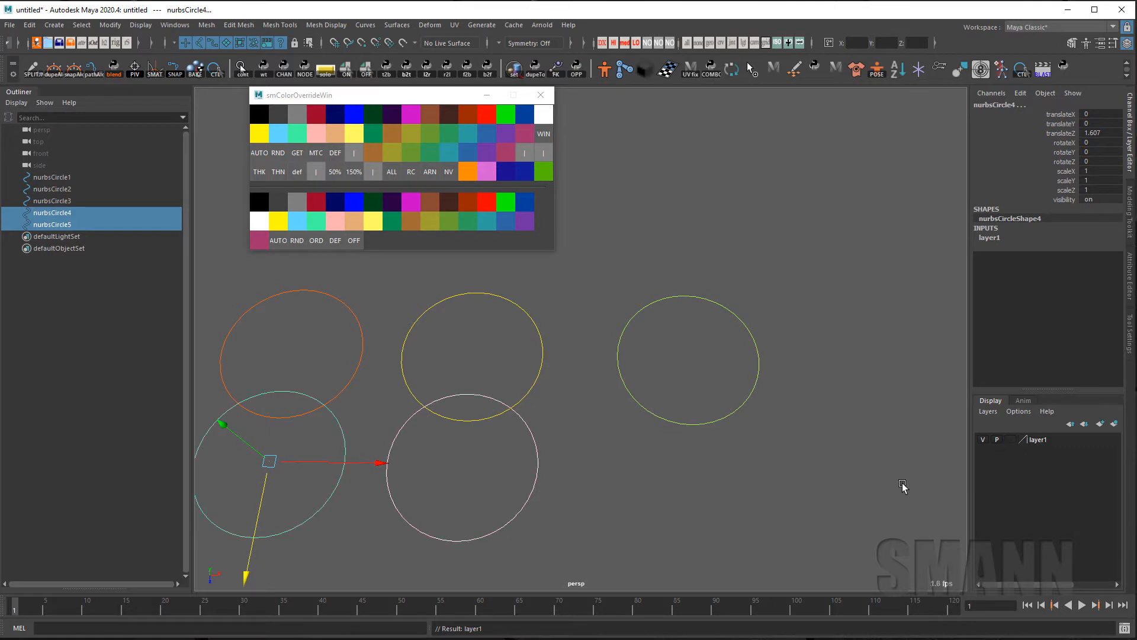
left_click(899, 487)
left_click(1010, 440)
left_click(1011, 440)
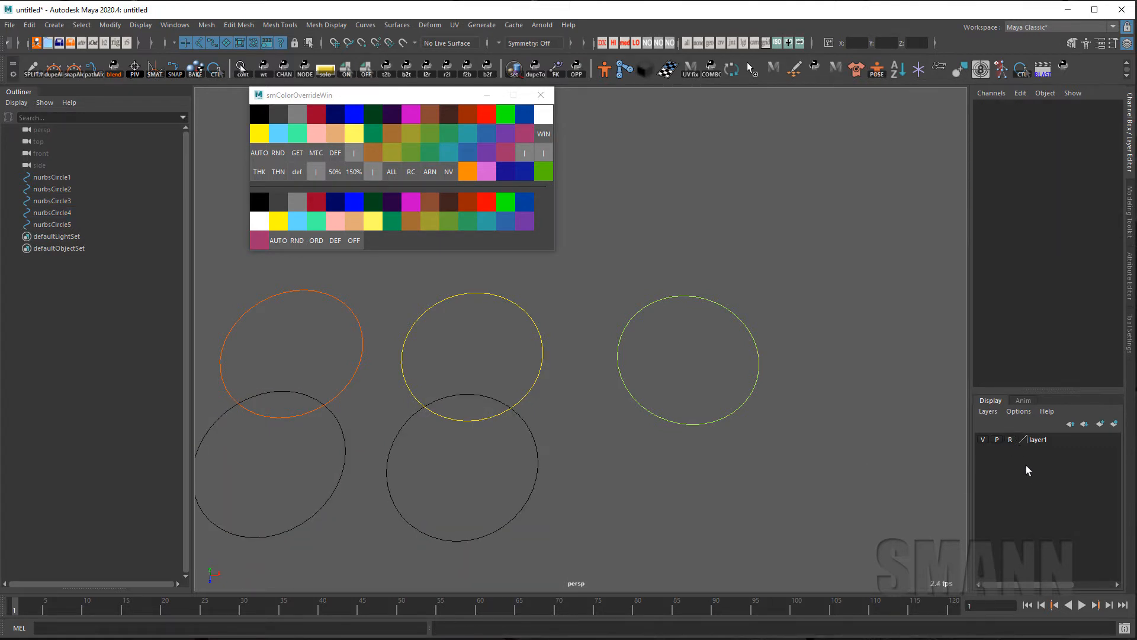
left_click(997, 439)
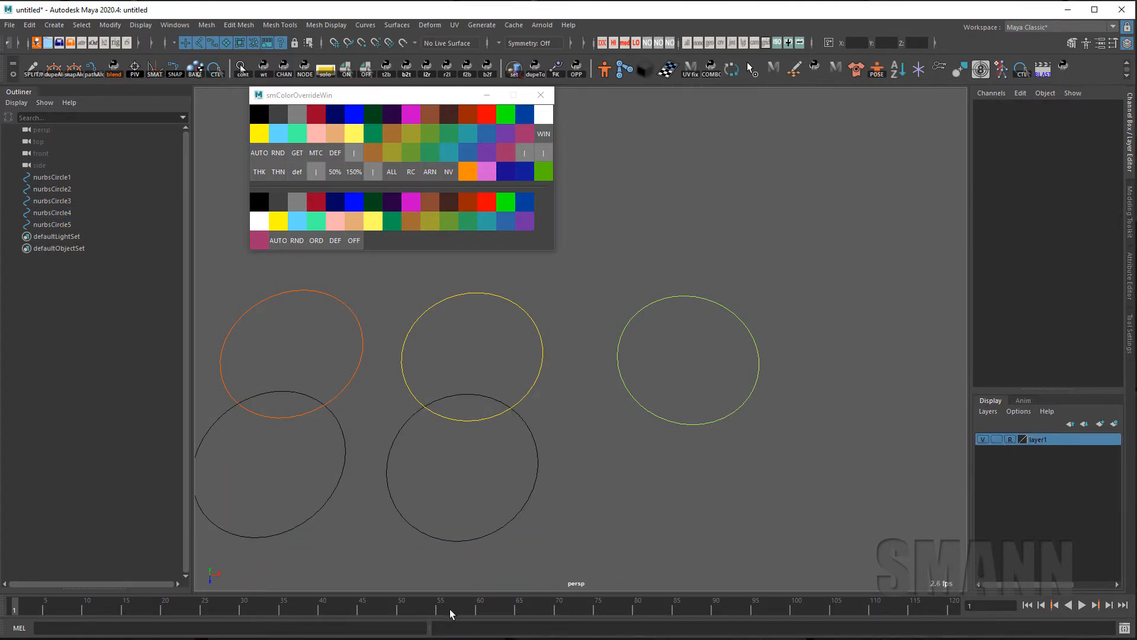
left_click_drag(450, 614, 505, 611)
Delete layer1 and all five circles
right_click(1046, 442)
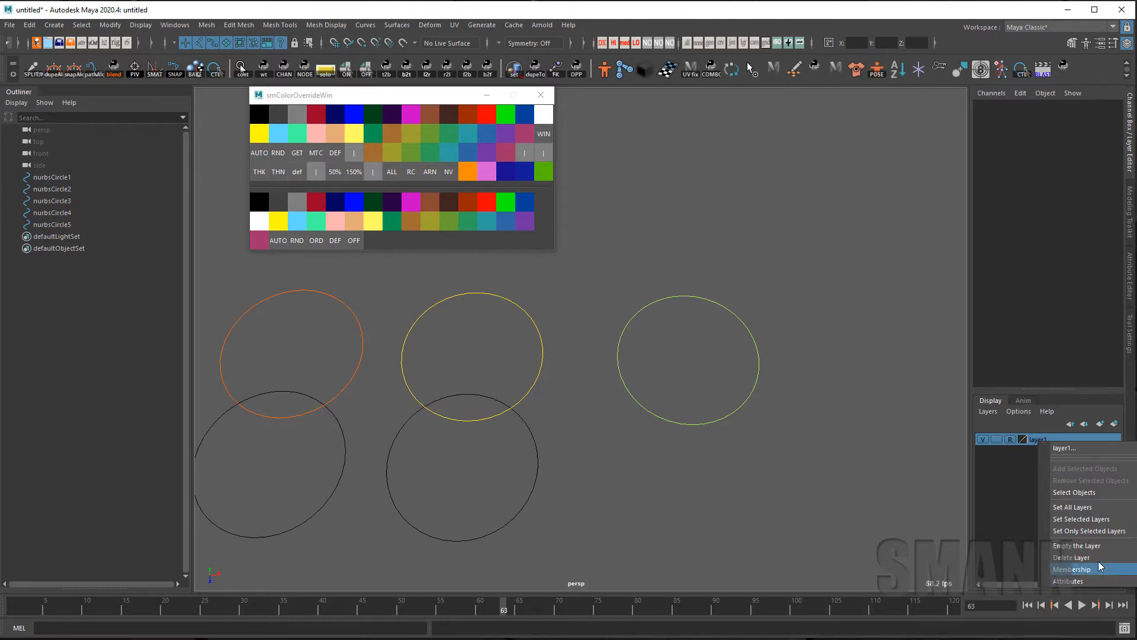
left_click(1072, 558)
left_click_drag(290, 339, 759, 477)
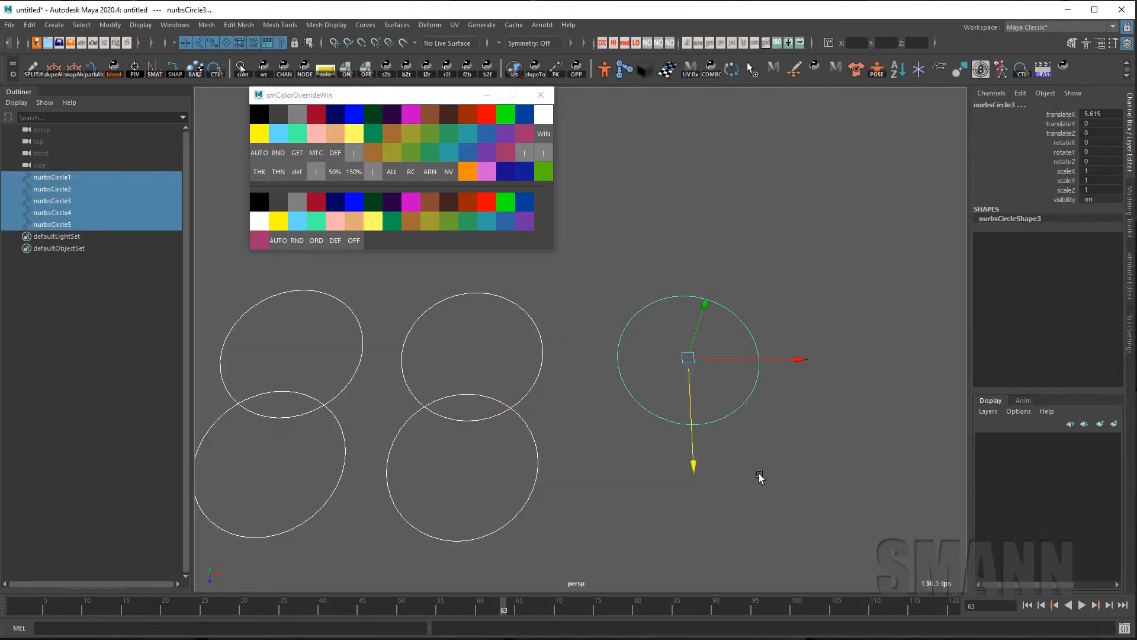
left_click(382, 169)
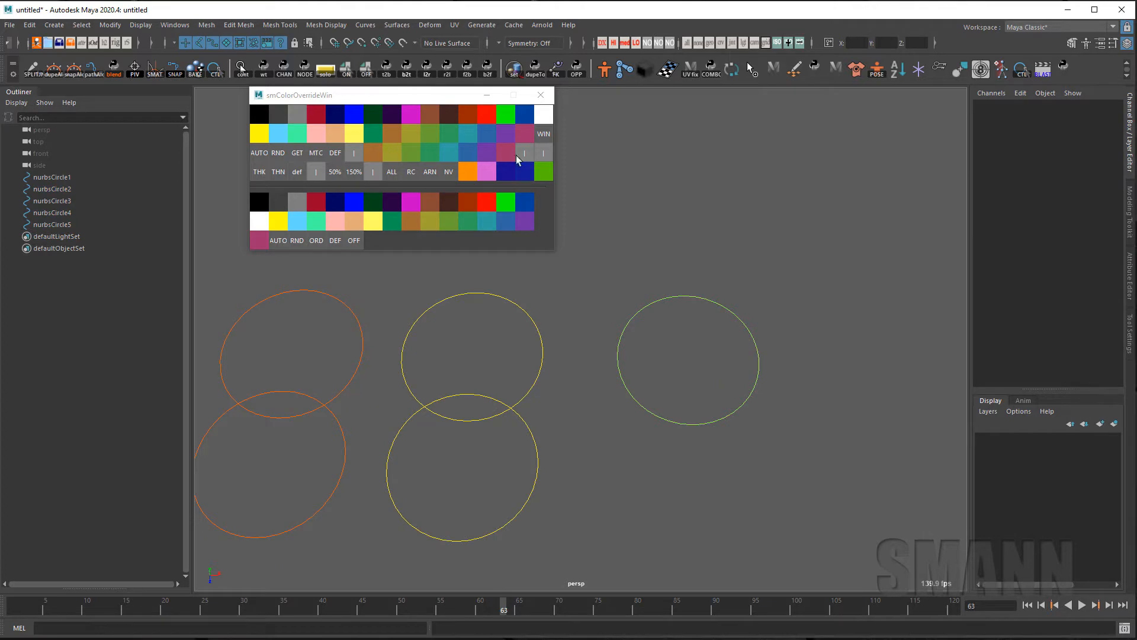
left_click_drag(807, 298, 293, 481)
key("Delete")
Create a NURBS circle, duplicate it and move the copy about 2.4 units along X
key("g")
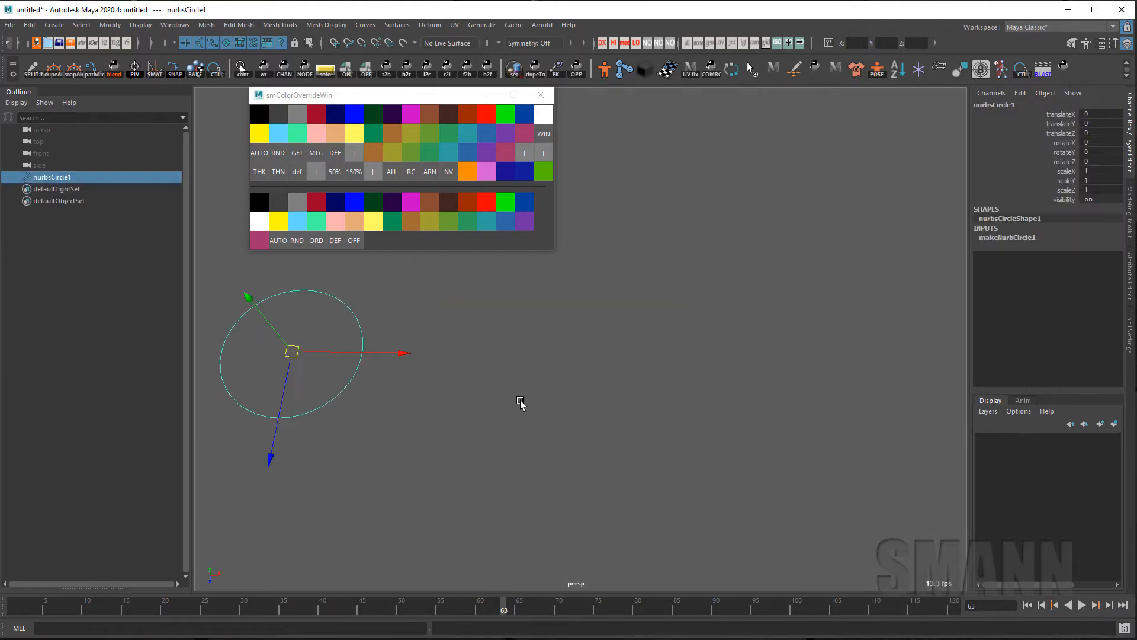
key("ctrl+d")
left_click_drag(409, 357, 571, 355)
left_click(553, 323)
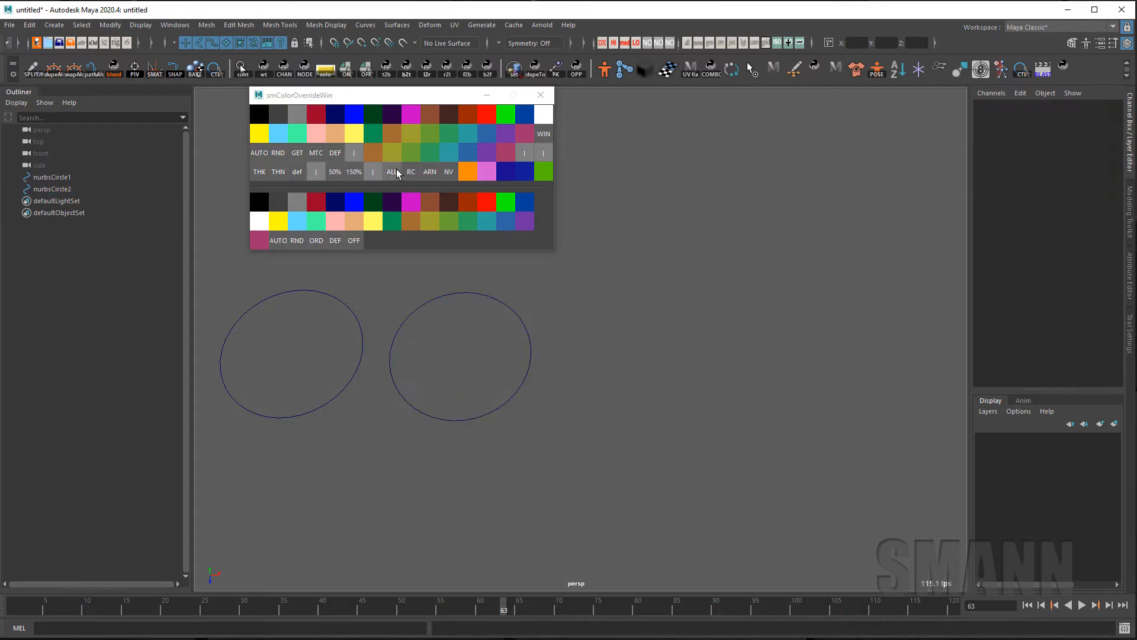
Override the original circle's wireframe color to yellow
left_click(510, 407)
left_click(362, 324)
left_click(422, 224)
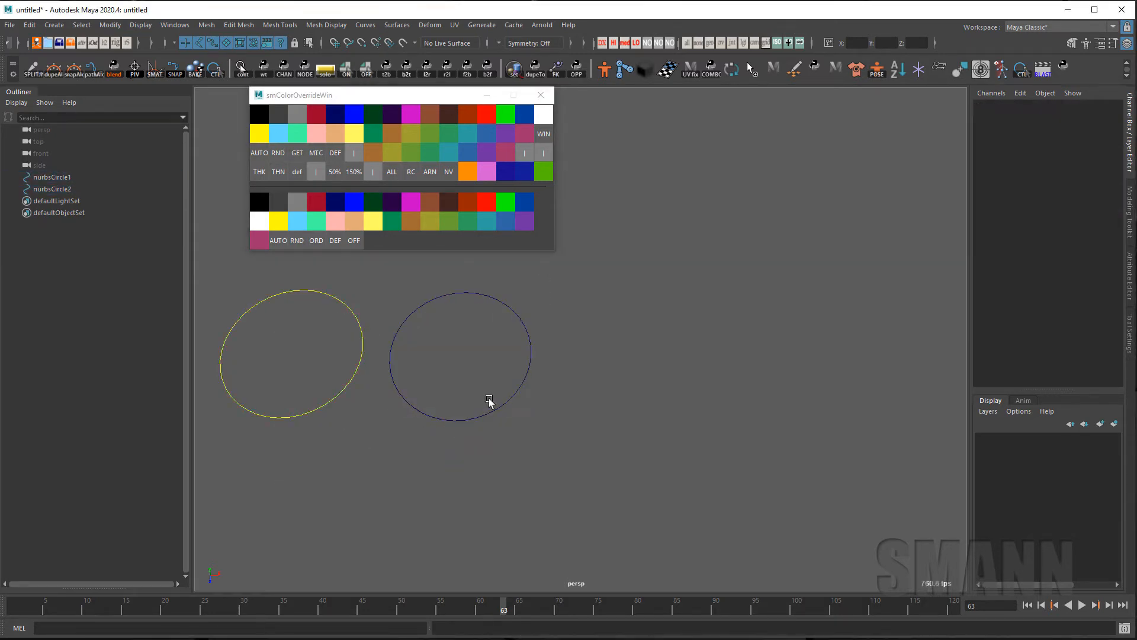
Review the color modes in the Wireframe Color window for the duplicated circle, and override the circle's color to bright blue
left_click(491, 400)
left_click(544, 139)
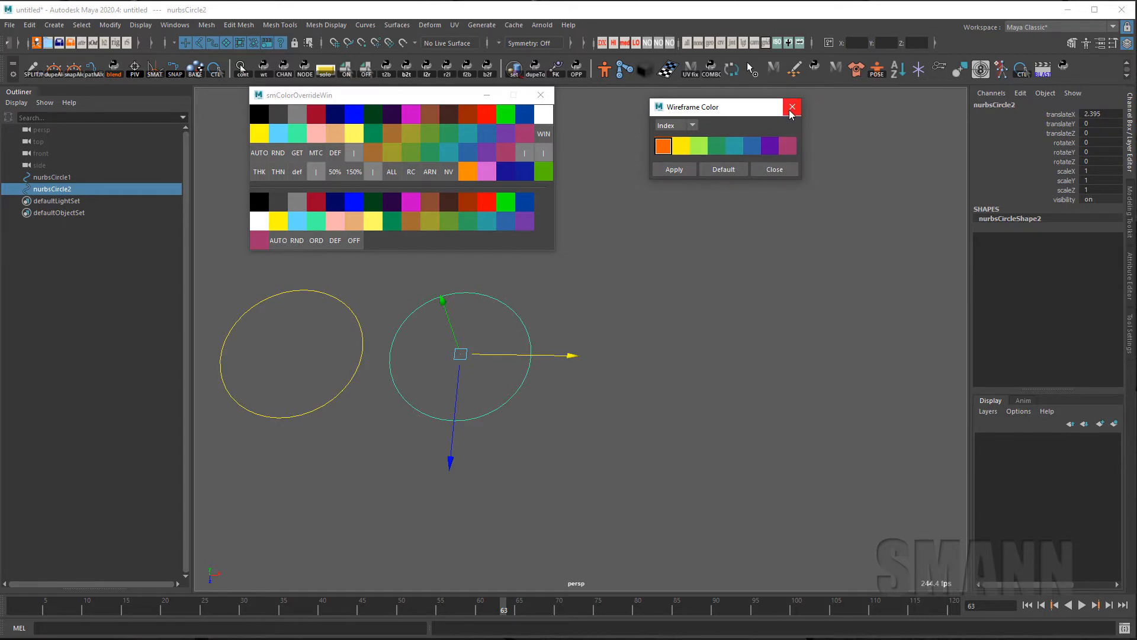
left_click(669, 126)
left_click(672, 146)
left_click(675, 138)
left_click(681, 150)
left_click(793, 107)
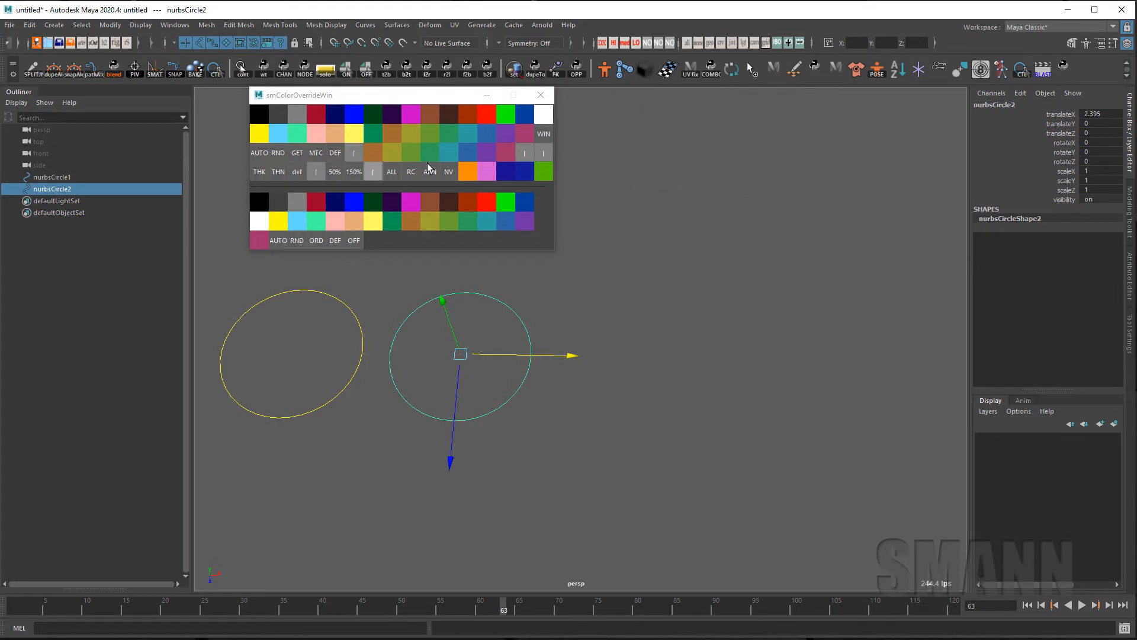
left_click(769, 238)
Add both circles to a new display layer and switch its display type to reference and back to normal
left_click_drag(474, 333, 549, 500)
left_click_drag(325, 370, 379, 409, "shift")
left_click(1114, 424)
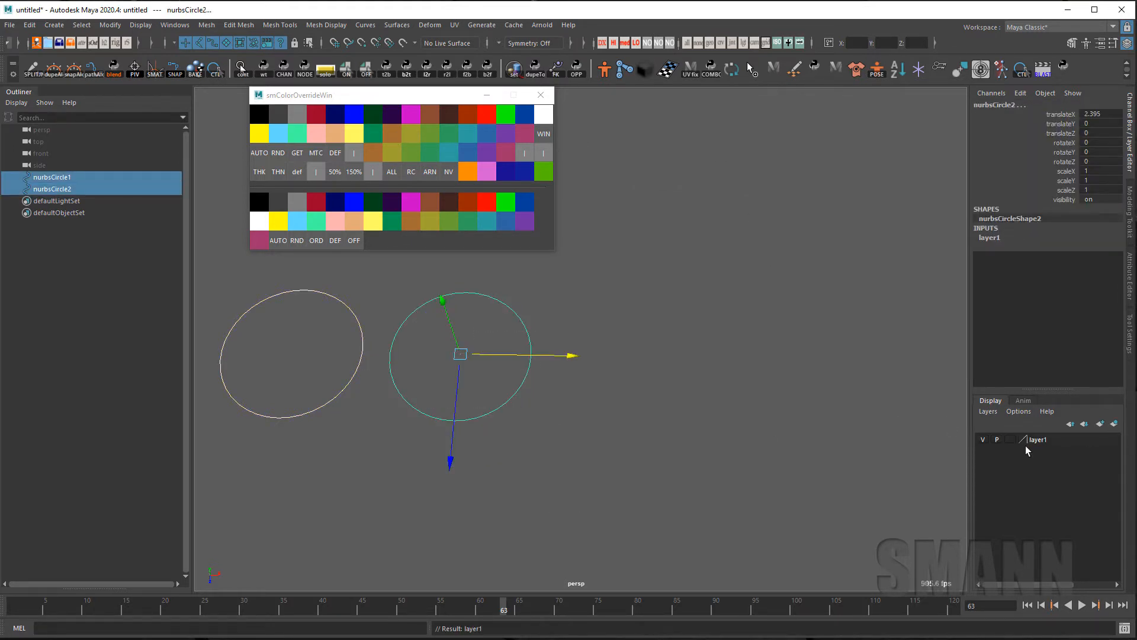
left_click(931, 445)
left_click(1010, 439)
left_click(1010, 440)
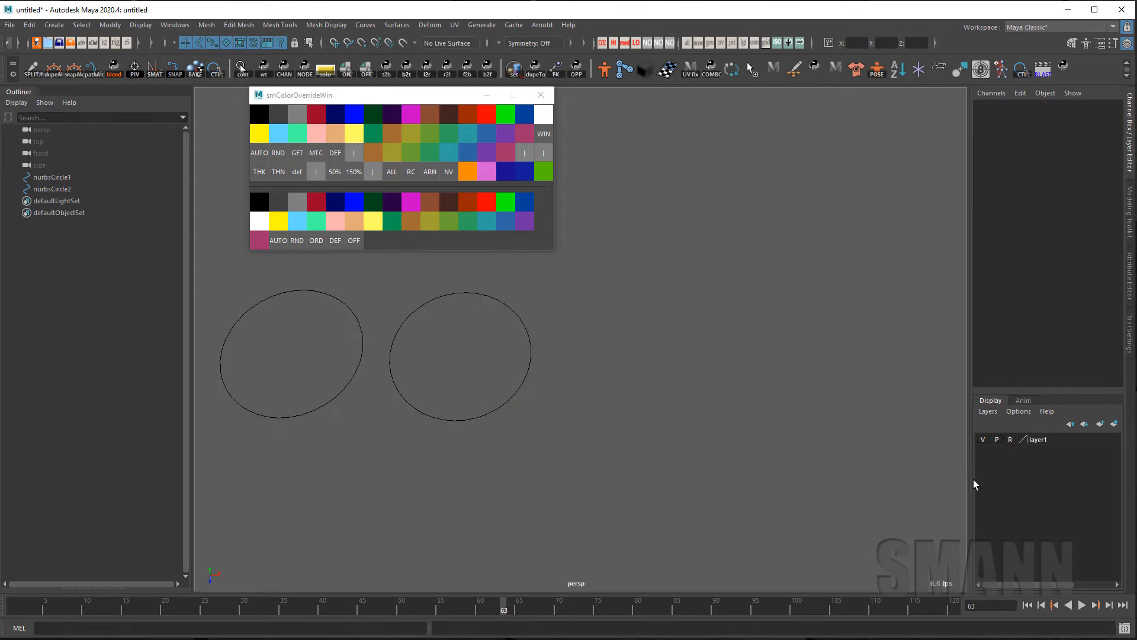
left_click(1010, 439)
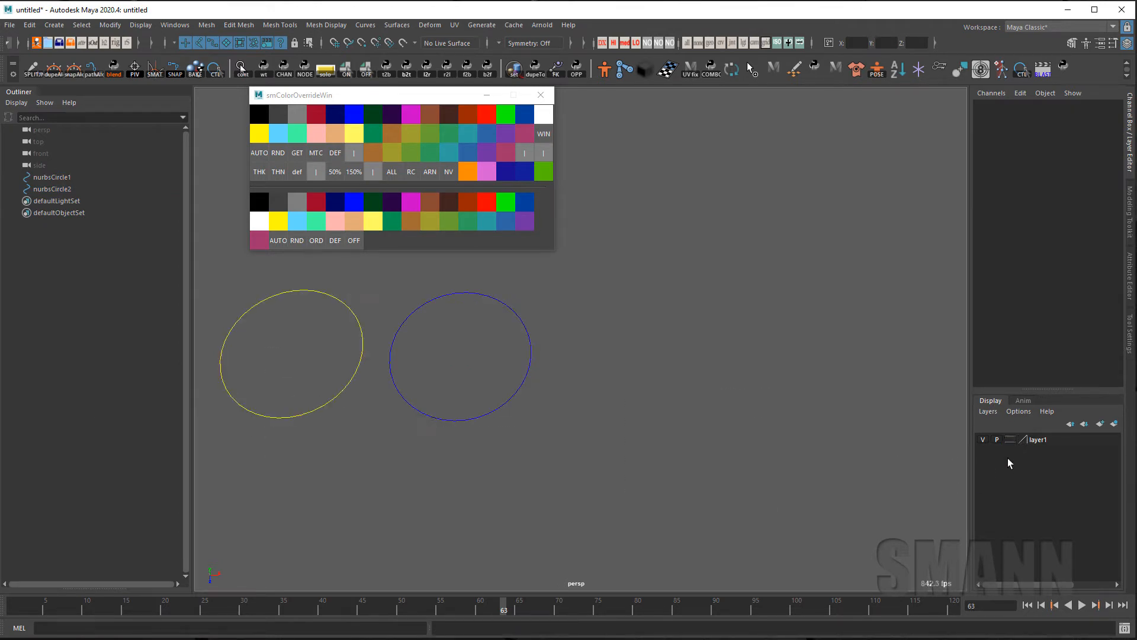
Duplicate both circles with the copies about 1.5 units along Z, and delete the copies
left_click_drag(239, 350, 596, 424)
key("ctrl+d")
left_click_drag(456, 450, 526, 561)
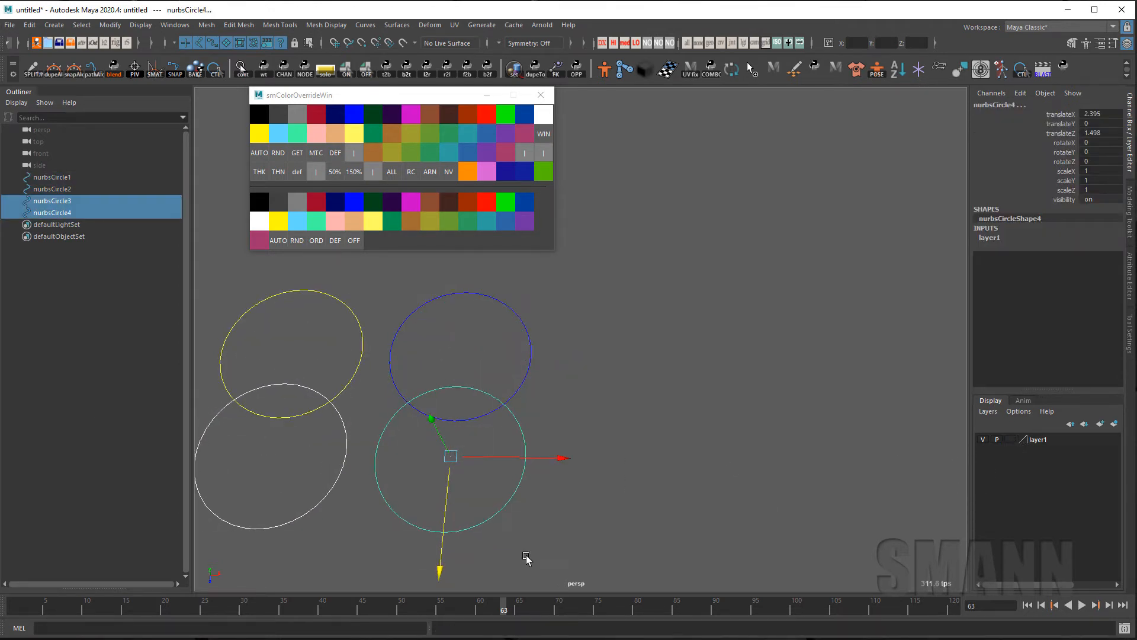
left_click(525, 561)
left_click_drag(343, 492, 593, 511)
key("Delete")
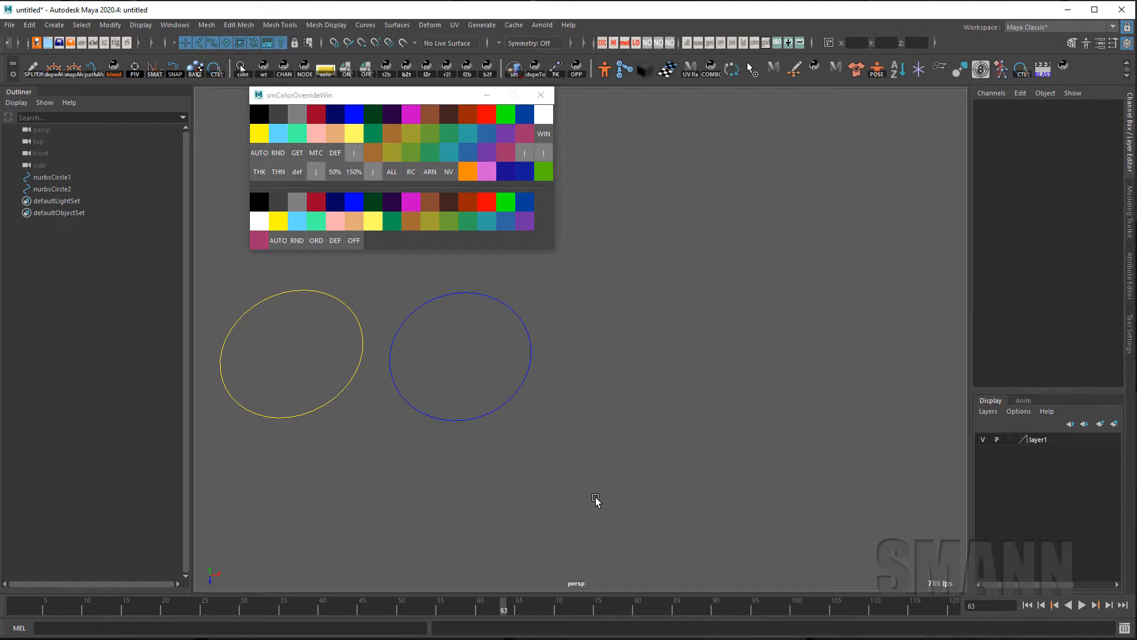
Delete layer1 and the yellow and blue circles
right_click(1043, 441)
left_click(1090, 550)
left_click_drag(629, 380, 252, 355)
key("Delete")
Create a new NURBS circle and place a duplicate of it beside it along X
right_click_drag(441, 327, 602, 340, "shift")
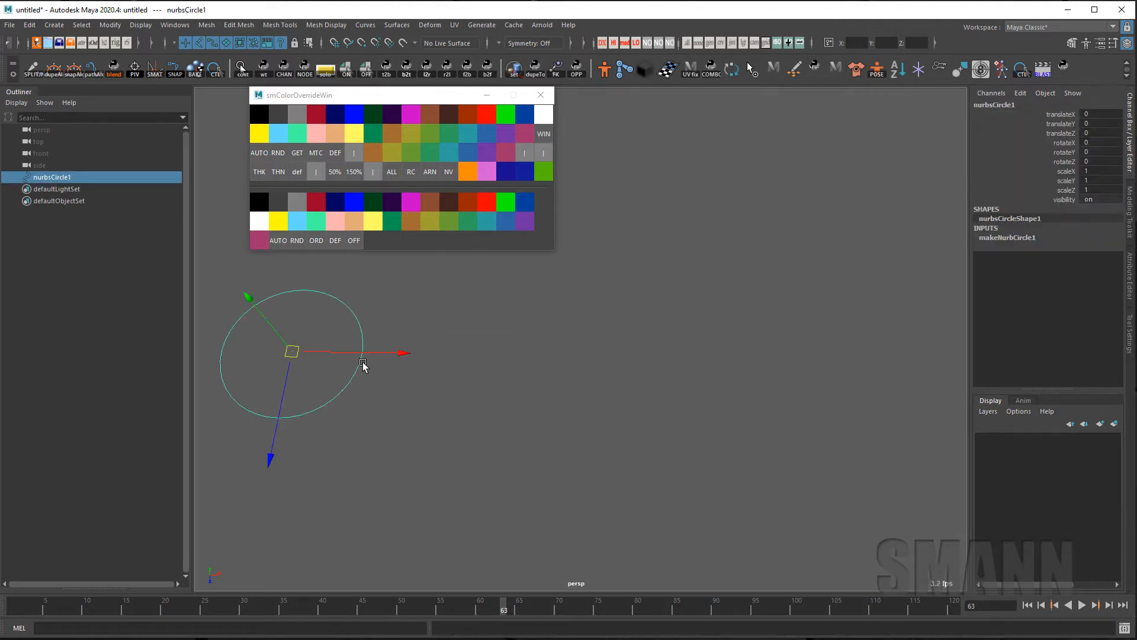
key("ctrl+d")
left_click_drag(400, 354, 590, 357)
Override the color of both circles to yellow
left_click_drag(696, 372, 332, 347)
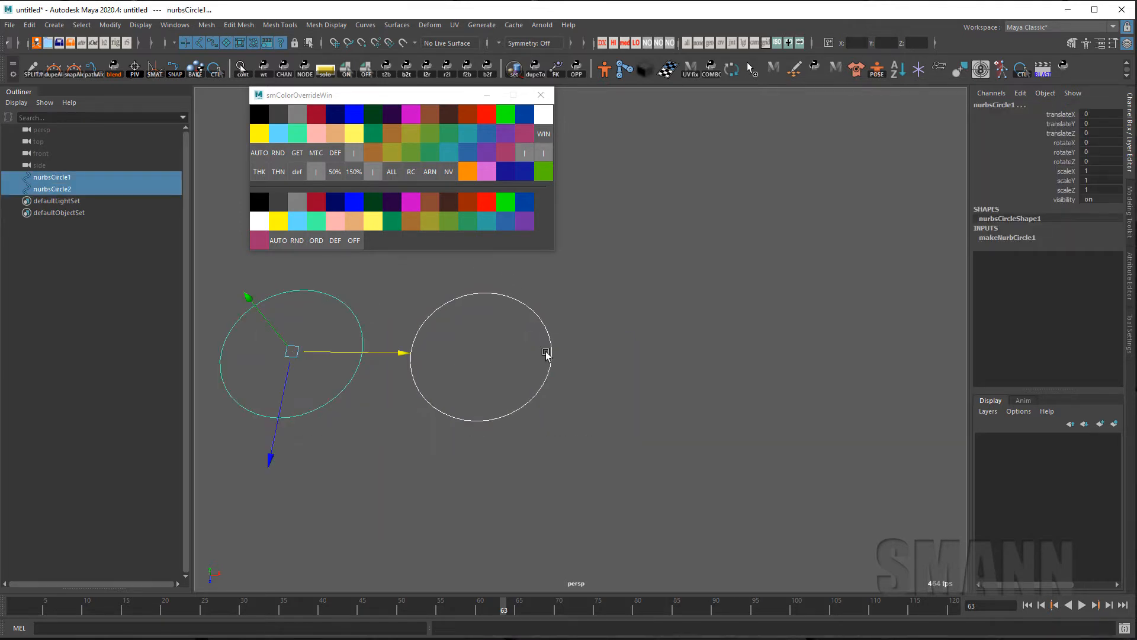
left_click(279, 221)
left_click(528, 465)
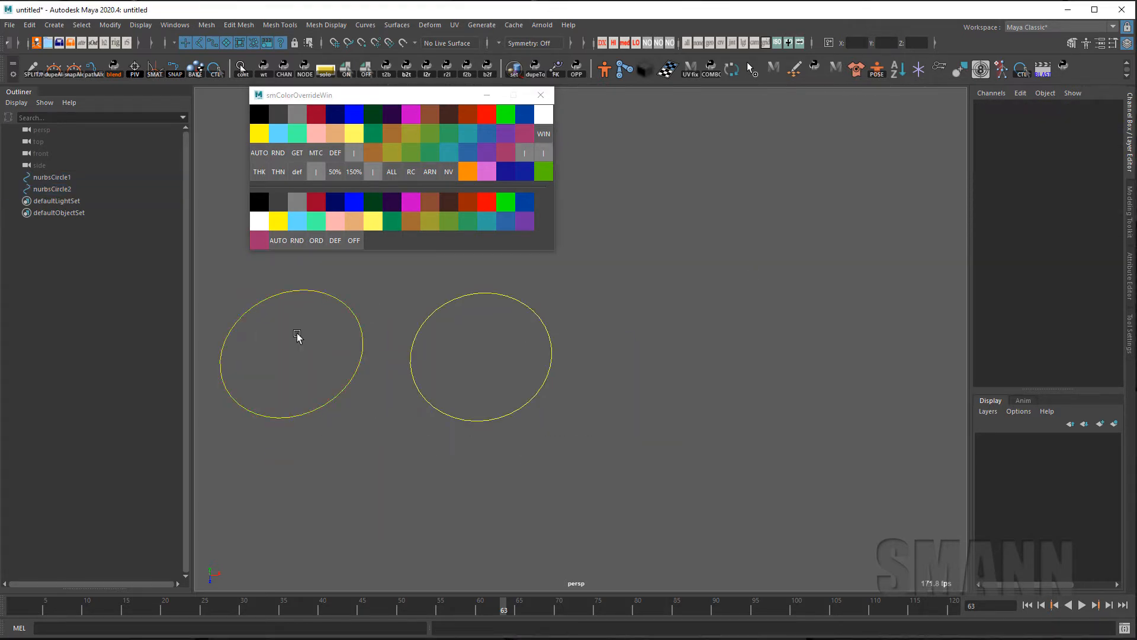
Inspect the Drawing Overrides on the original circle's shape node
left_click_drag(309, 342, 323, 458)
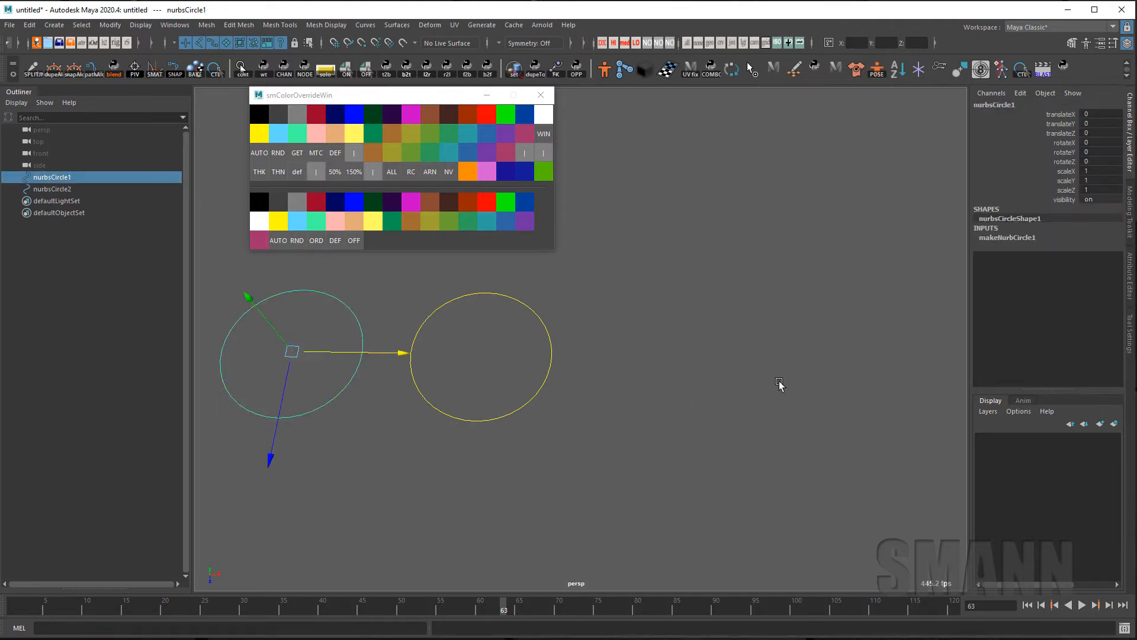
key("ctrl+a")
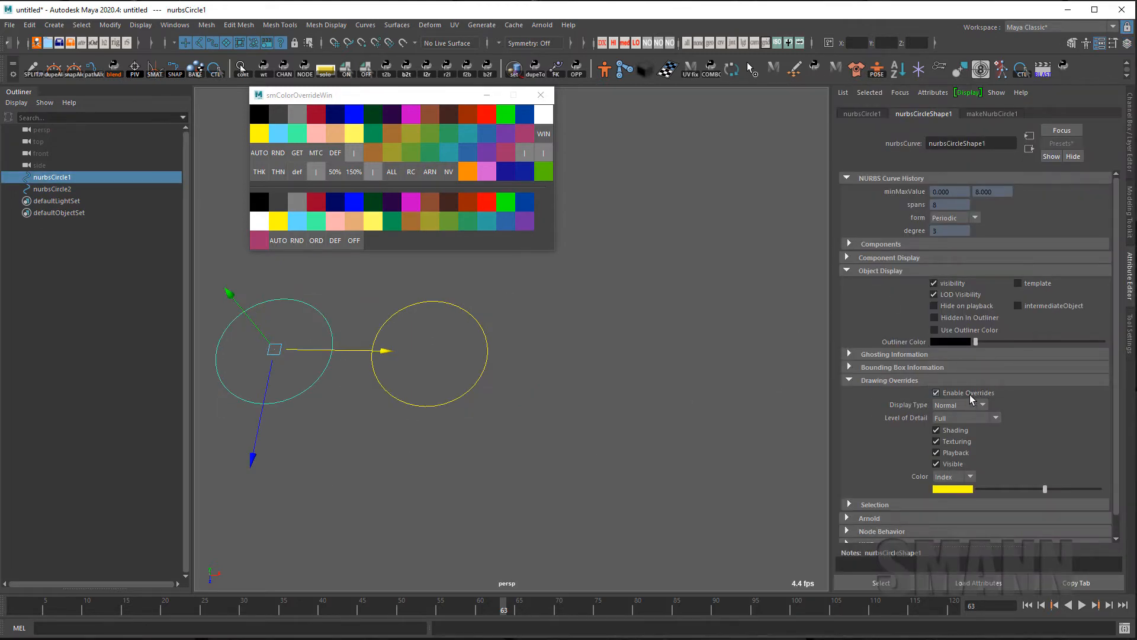
key("ctrl+a")
Add both yellow circles to a new display layer
left_click(787, 384)
left_click_drag(787, 384, 231, 370)
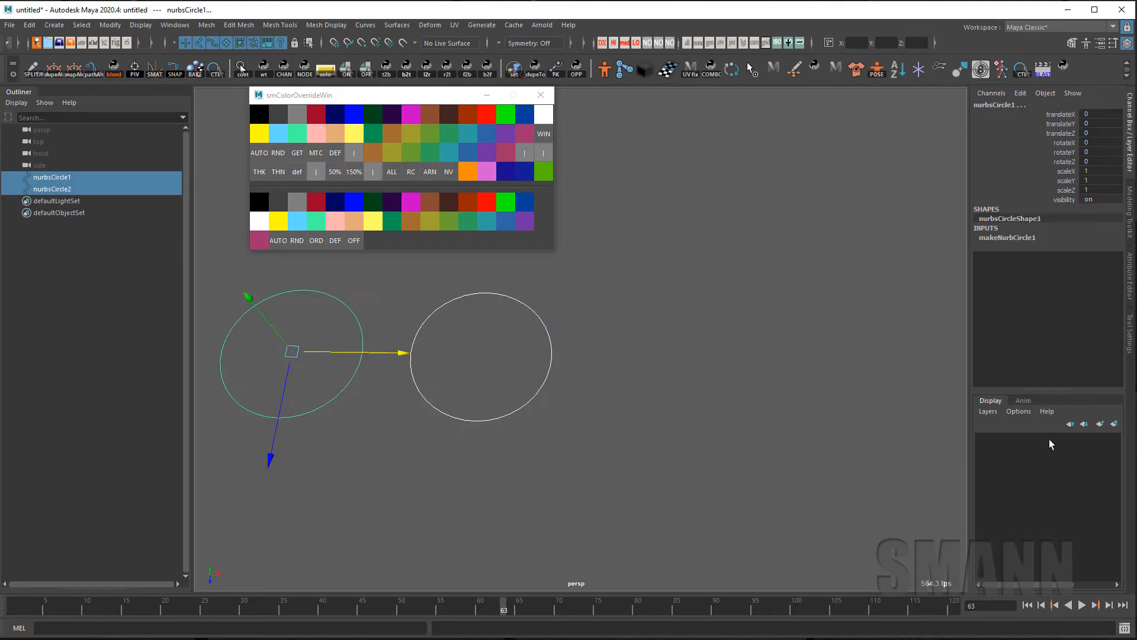
left_click(1114, 424)
left_click(698, 420)
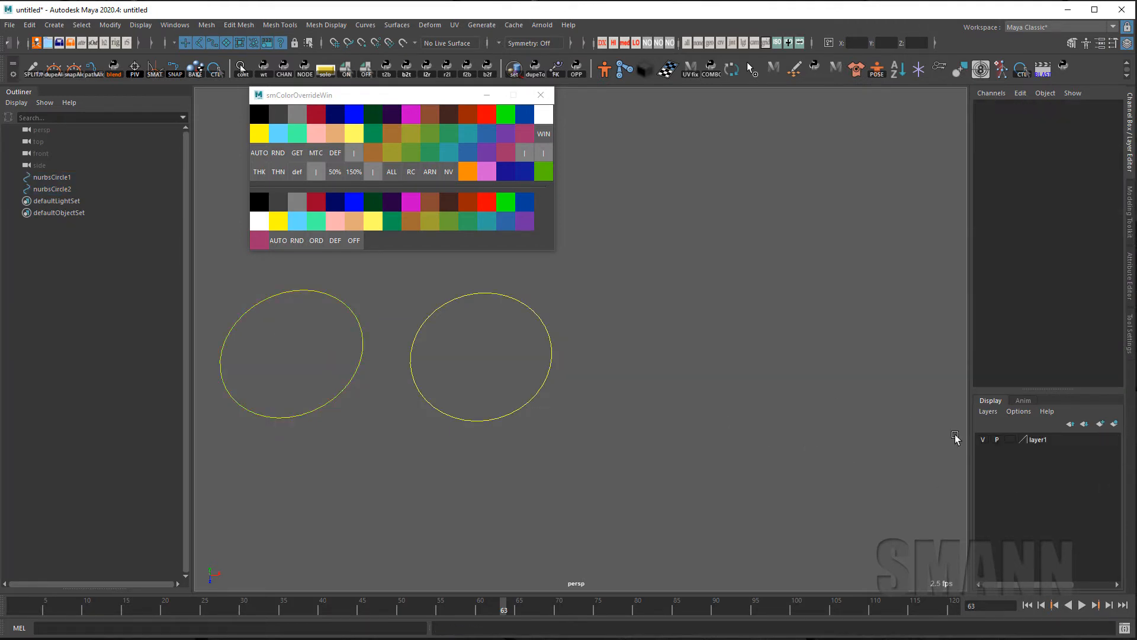
Cycle layer1's display type through template to reference, and scrub the timeline to frame 56
left_click(1018, 445)
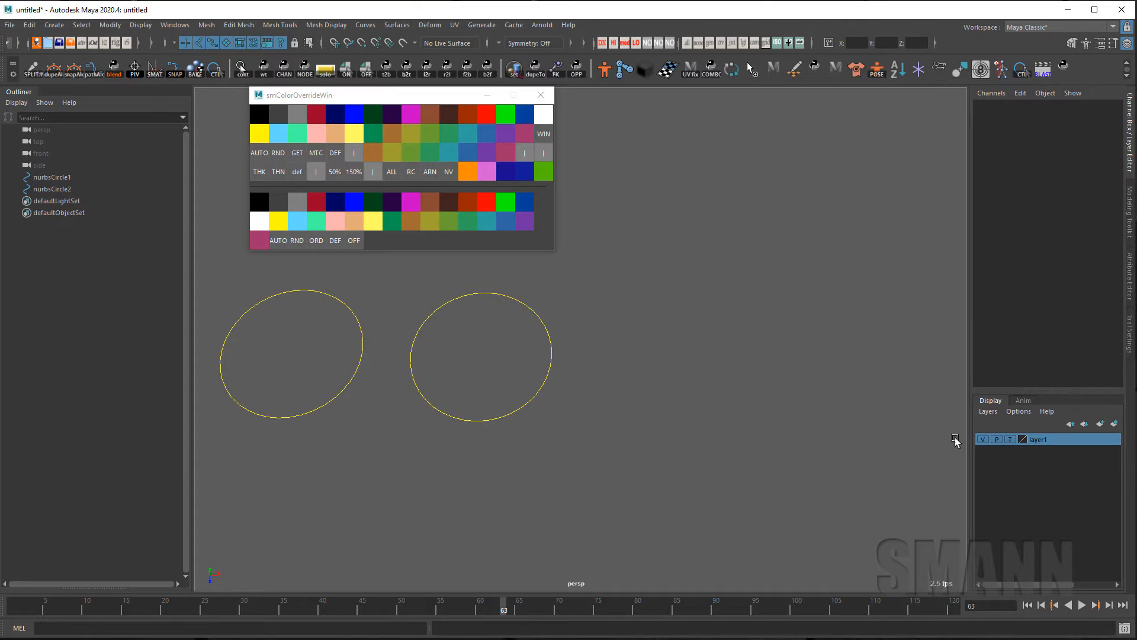
left_click(1009, 440)
left_click_drag(501, 613, 449, 610)
Delete the shape nodes of both yellow circles
left_click_drag(604, 457, 320, 332)
key("Down")
key("Delete")
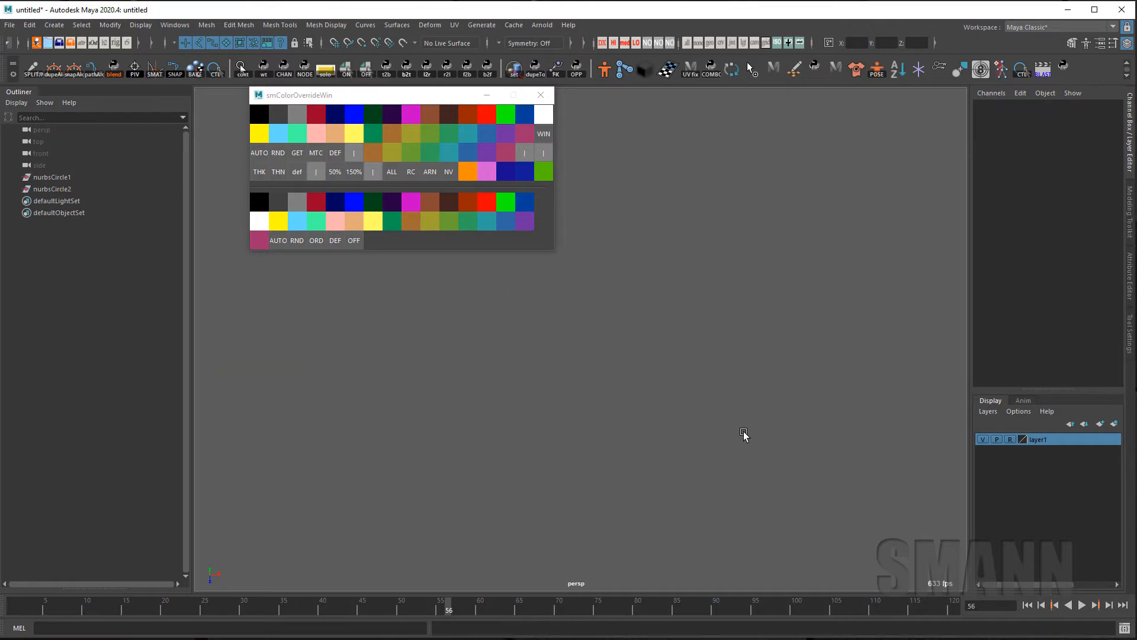
Create a NURBS circle and move it about 1 unit along X
key("g")
left_click_drag(400, 354, 470, 357)
Enable drawing overrides on the new circle's transform node and choose an index color for it
key("ctrl+a")
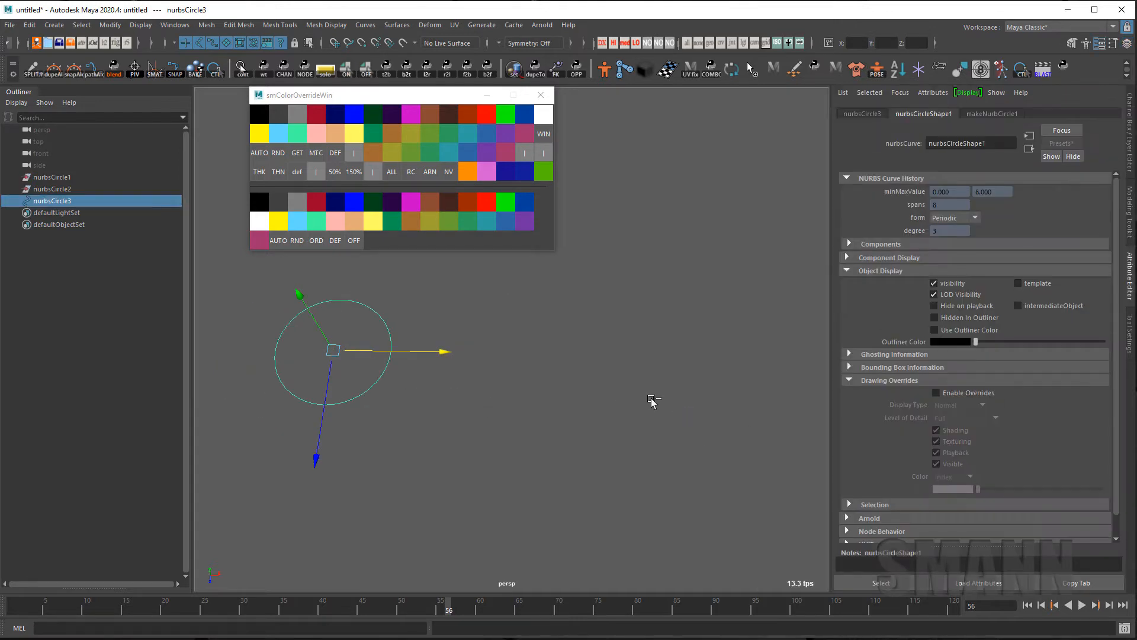
left_click(872, 115)
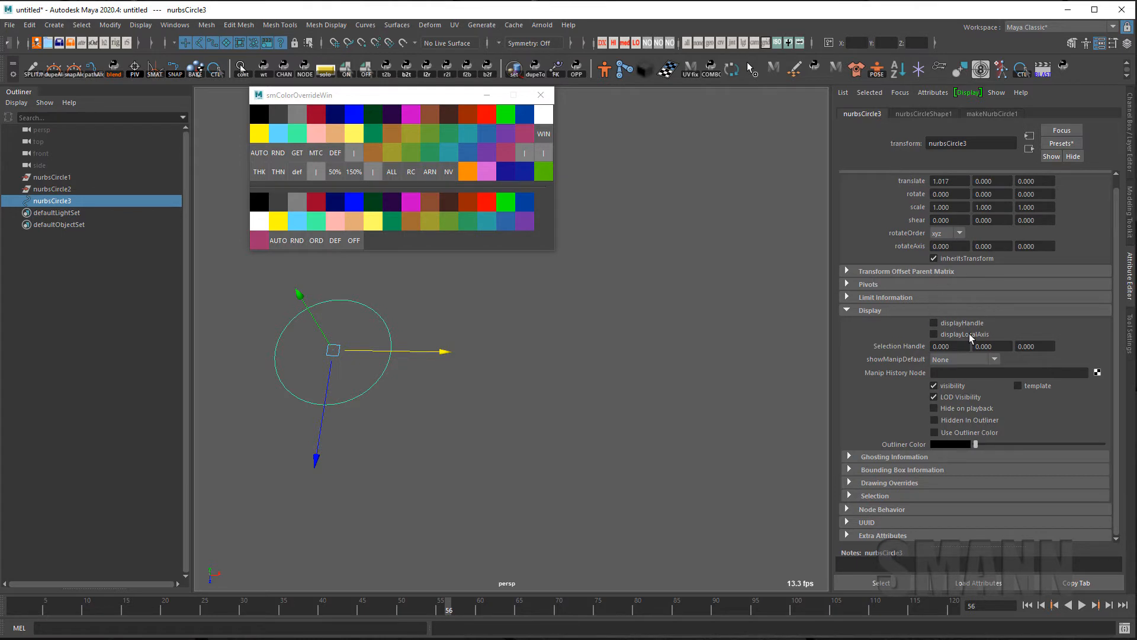
left_click(896, 470)
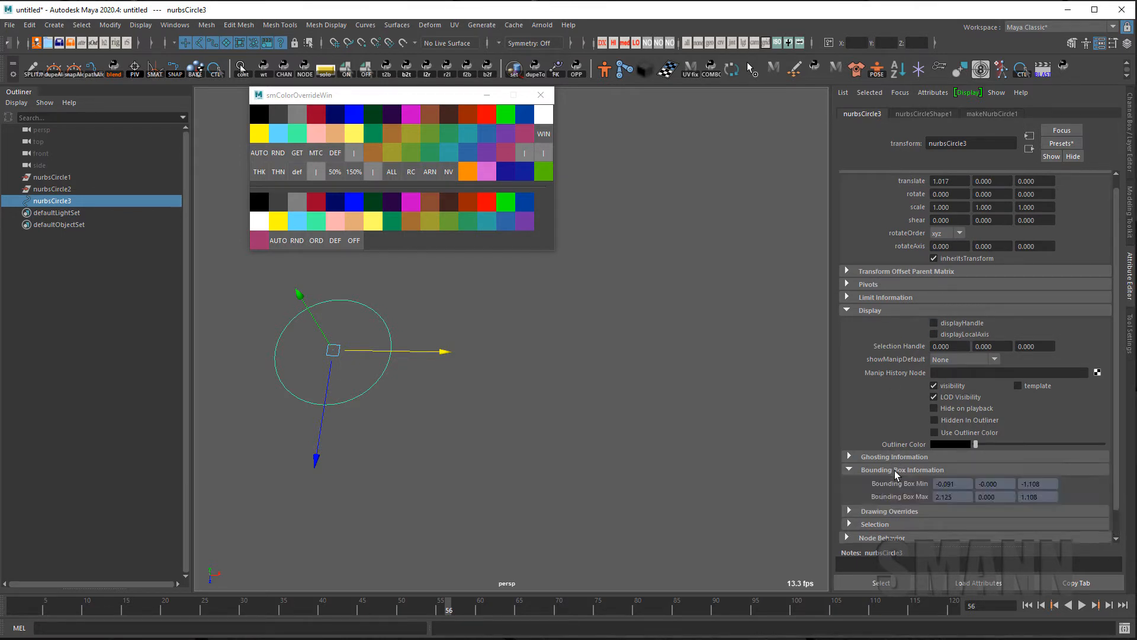
left_click(894, 470)
left_click(895, 482)
left_click(961, 377)
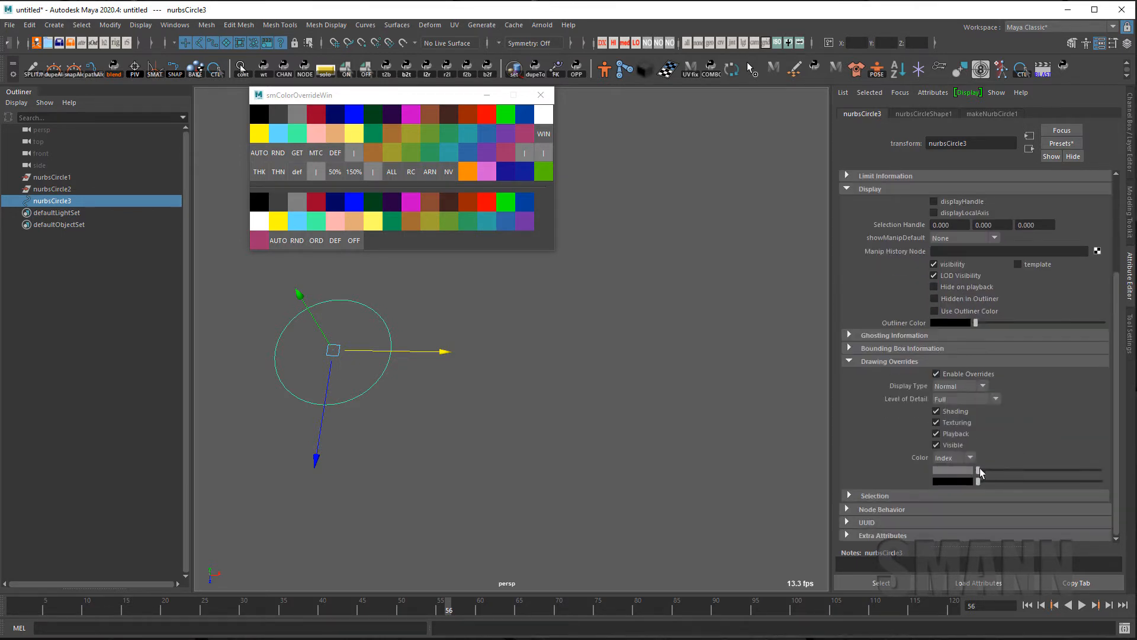
left_click_drag(1055, 472, 1065, 473)
key("ctrl+a")
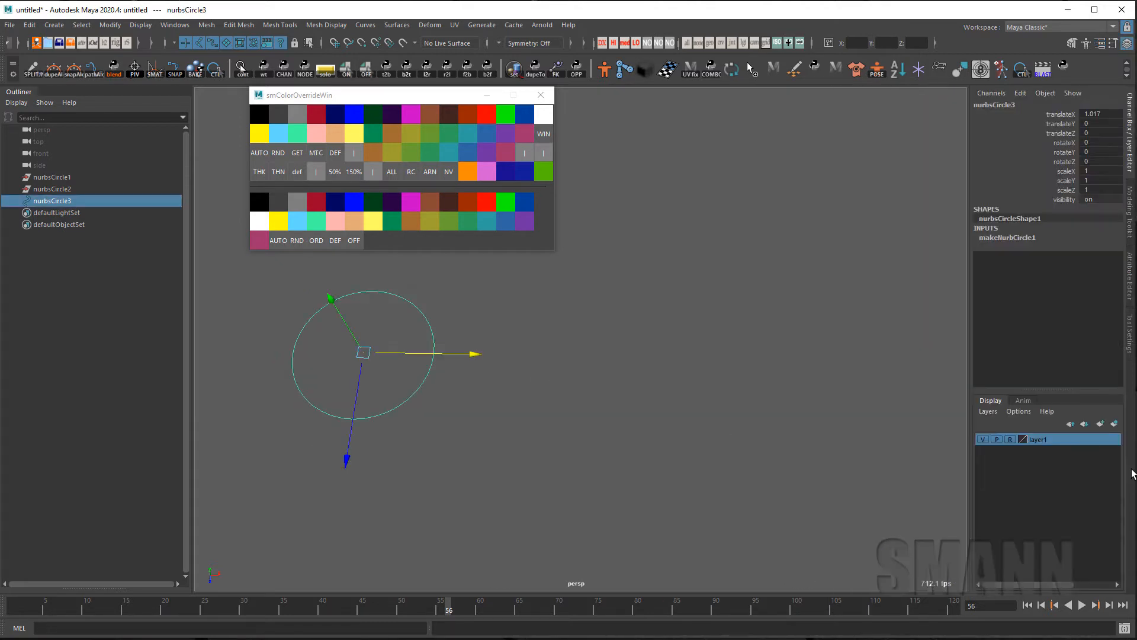
Add the circle to a new display layer, and delete that layer2
left_click(1115, 424)
left_click(805, 474)
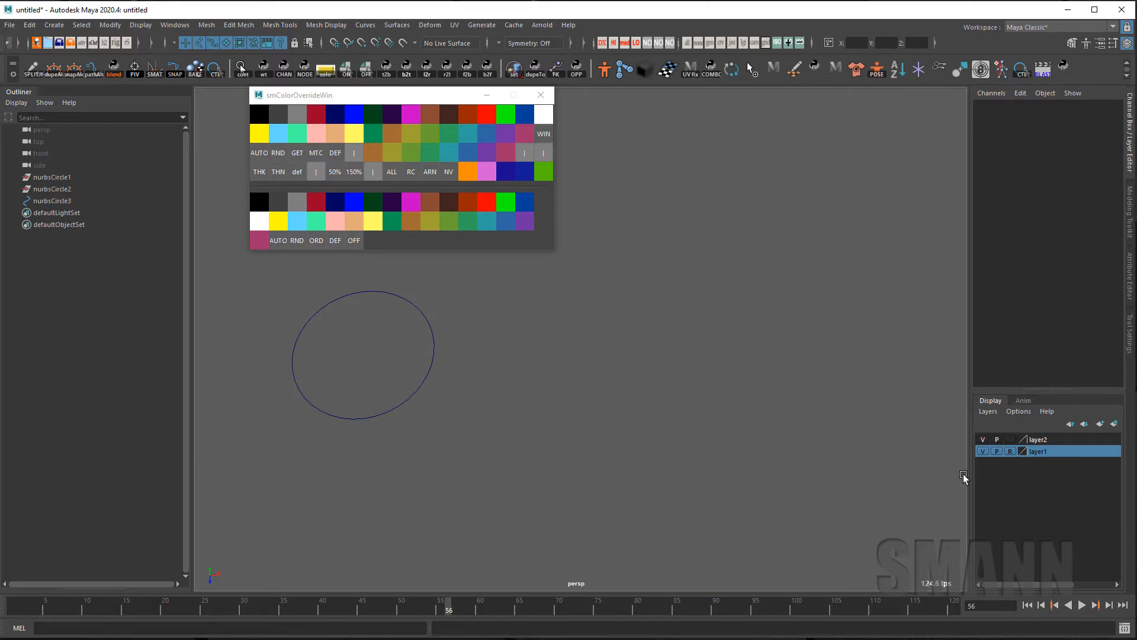
right_click(1046, 440)
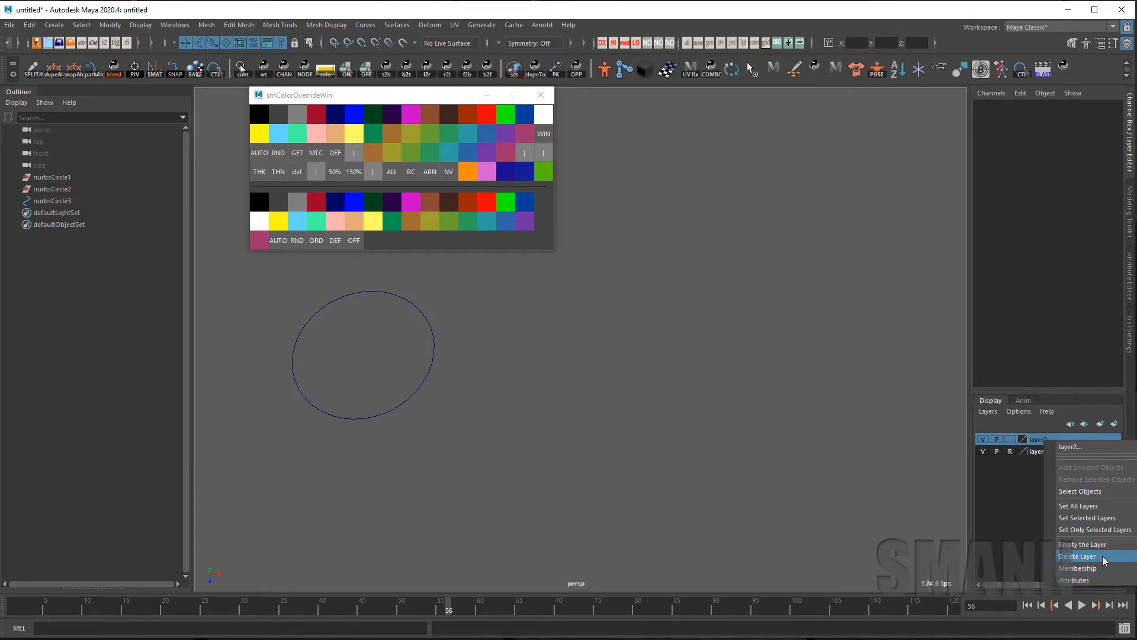
left_click(1084, 558)
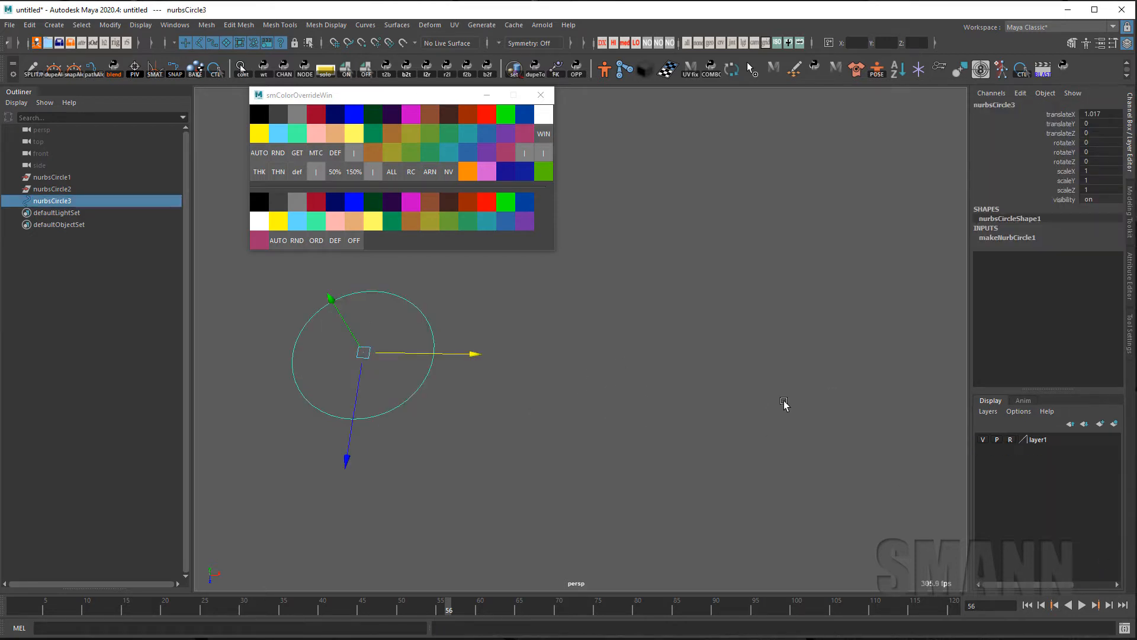
Delete the selected circle and the remaining display layer, layer1
key("Delete")
right_click(1054, 439)
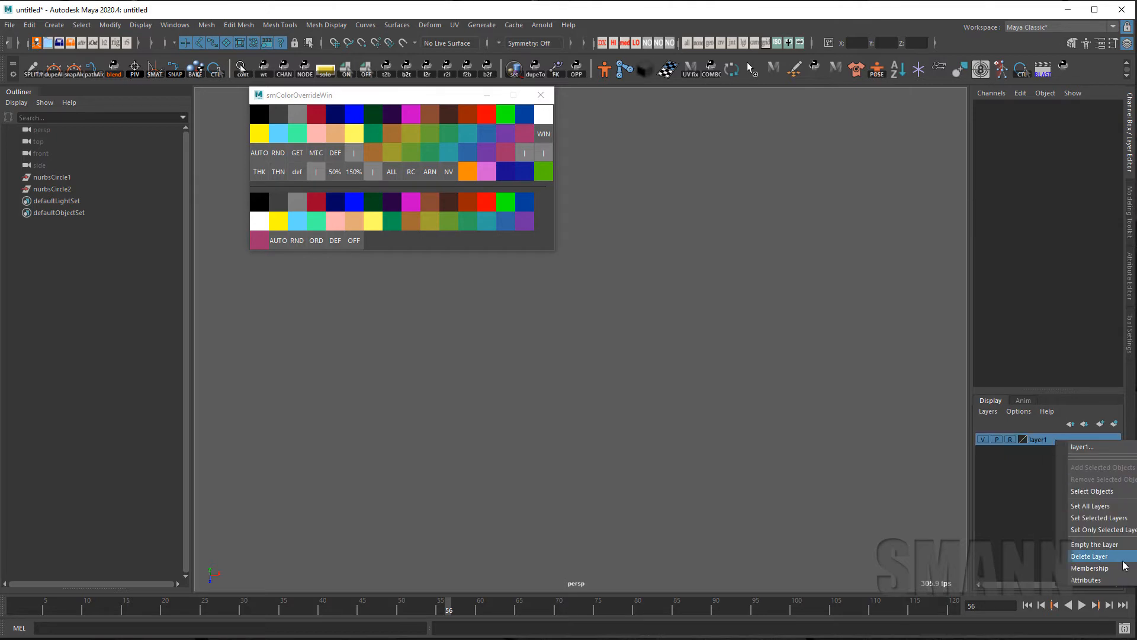
left_click(1084, 557)
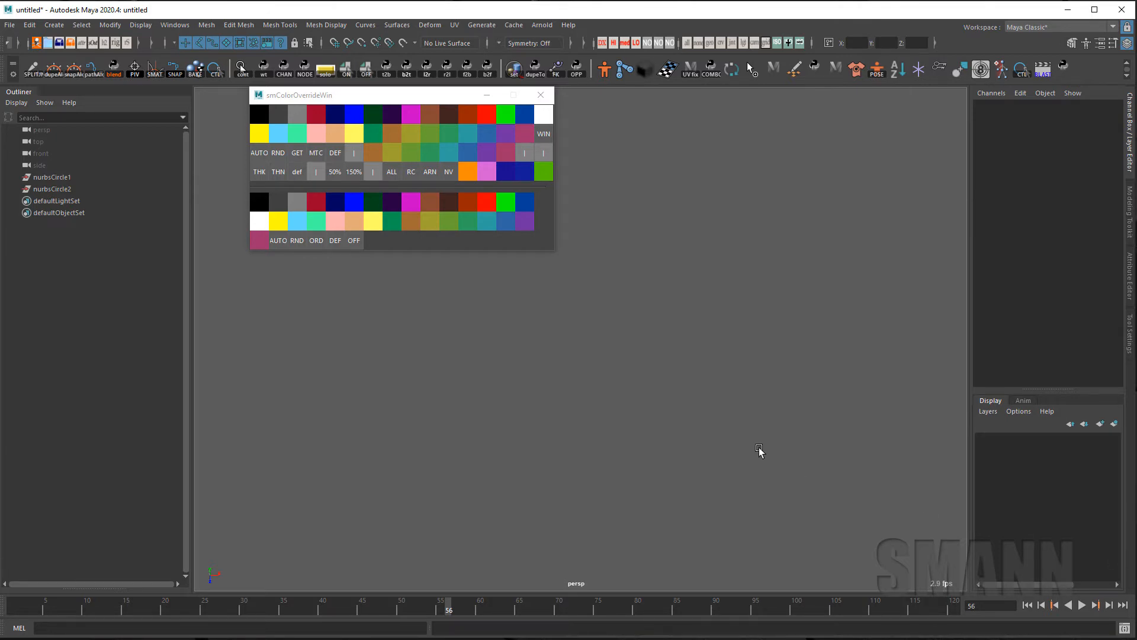
Create a NURBS circle in its own group about 1.5 units along X, and delete the empty nurbsCircle1 and nurbsCircle2 nodes
key("ctrl+z")
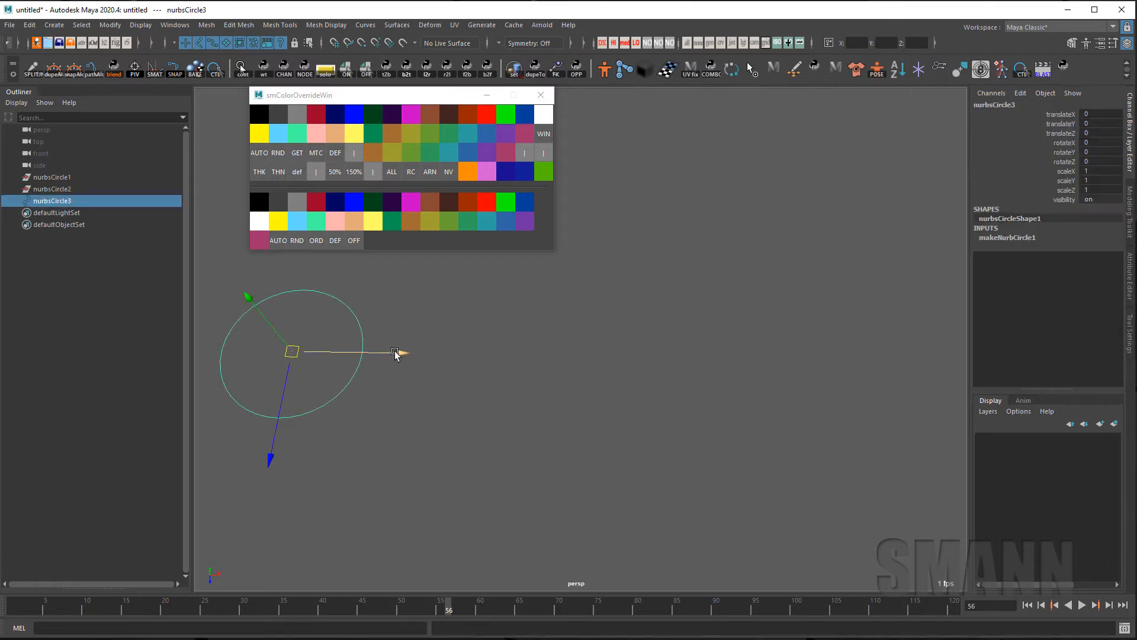
key("ctrl+g")
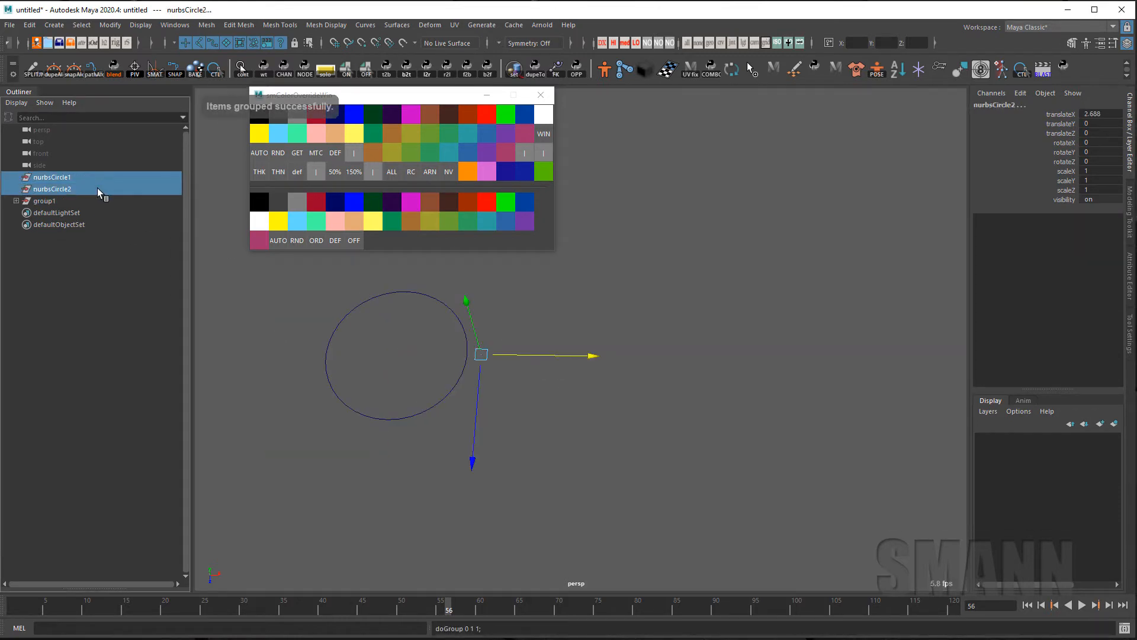
left_click(16, 177)
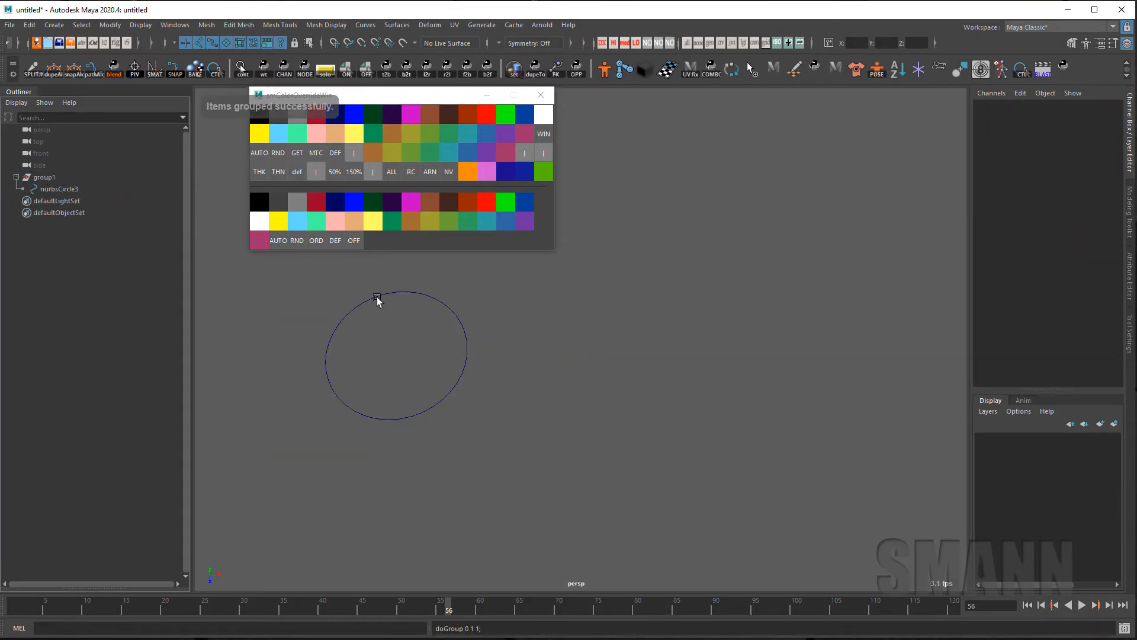
left_click(377, 298)
Add group1 to a new display layer and give the circle inside it a blue wireframe color
left_click(54, 178)
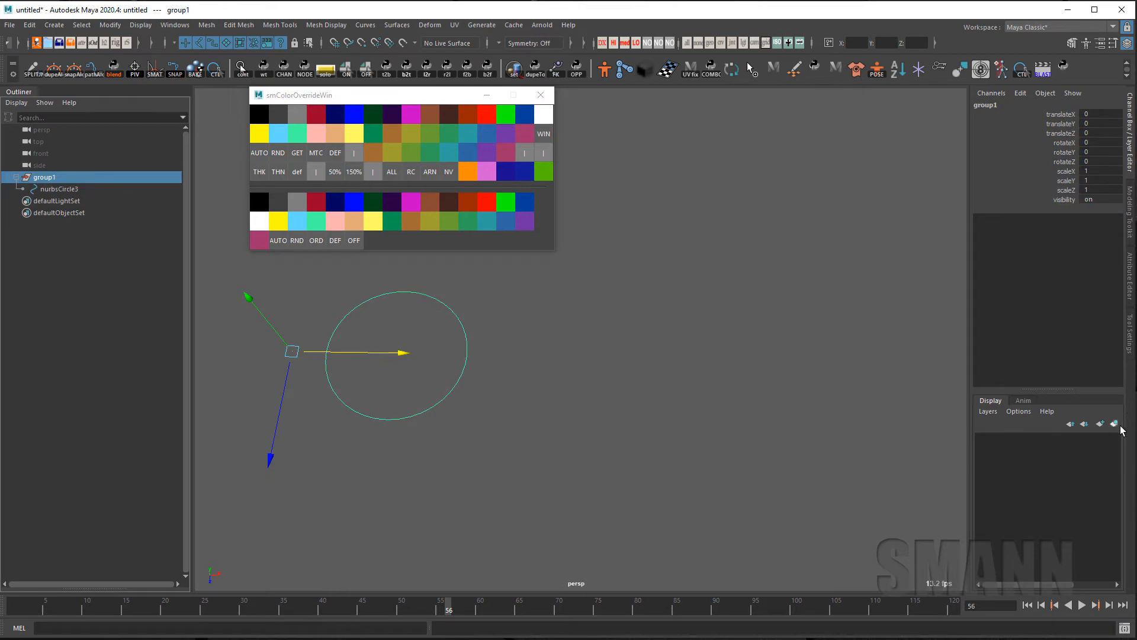
left_click(1115, 424)
left_click_drag(560, 372, 526, 365)
left_click(468, 357)
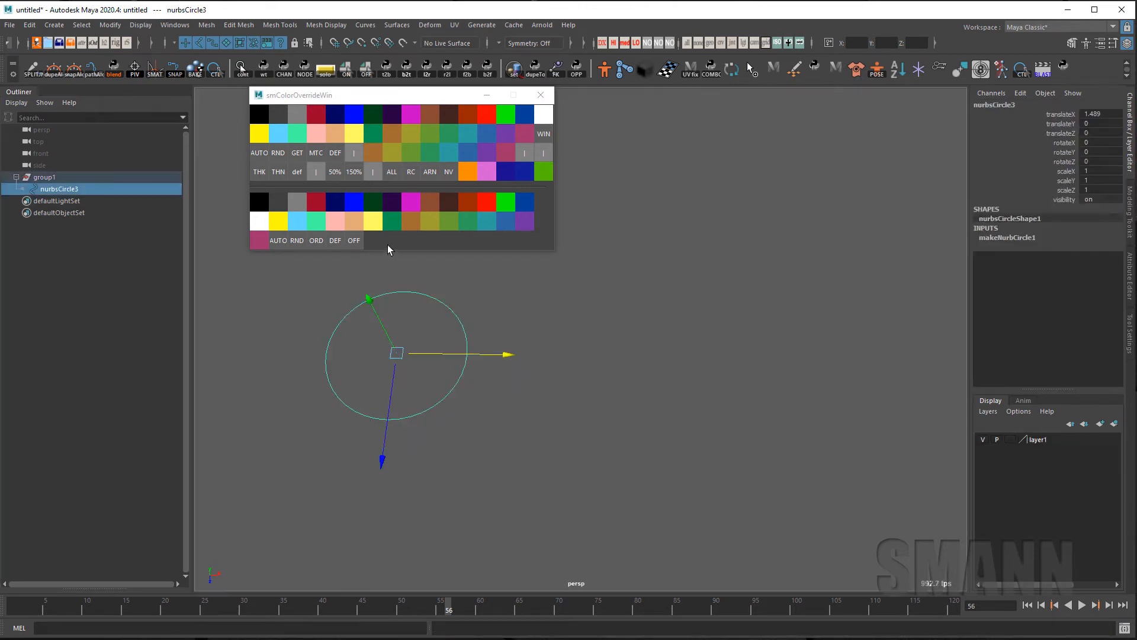
left_click(357, 211)
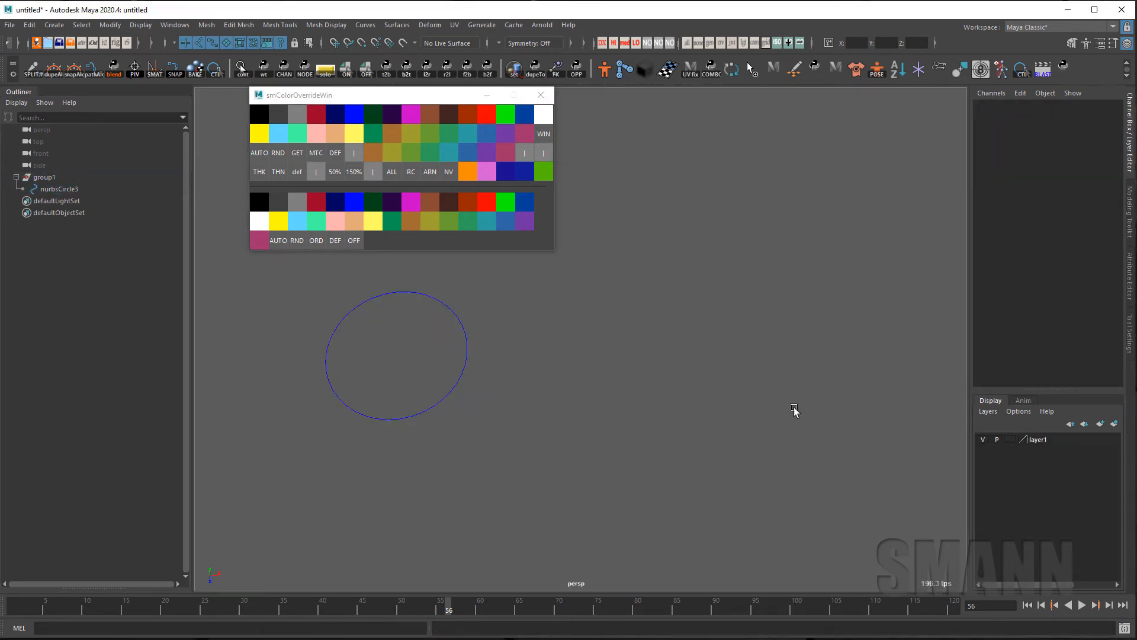
Switch layer1 through the template and reference display types and try to select the circle in the viewport
left_click_drag(631, 370, 425, 380)
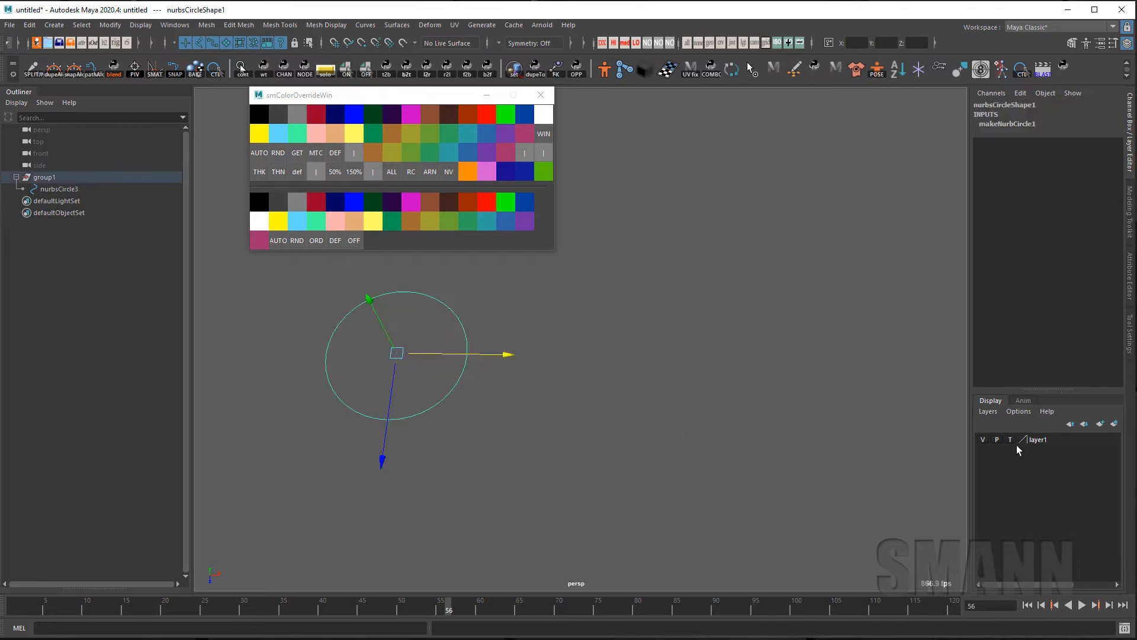
left_click(1012, 440)
left_click(843, 393)
left_click_drag(842, 393, 299, 354)
left_click_drag(750, 396, 349, 342)
left_click(538, 370)
left_click_drag(537, 370, 426, 355)
Return layer1 to the normal display type, toggle its visibility off and on, and select the circle
left_click(1011, 440)
left_click(983, 440)
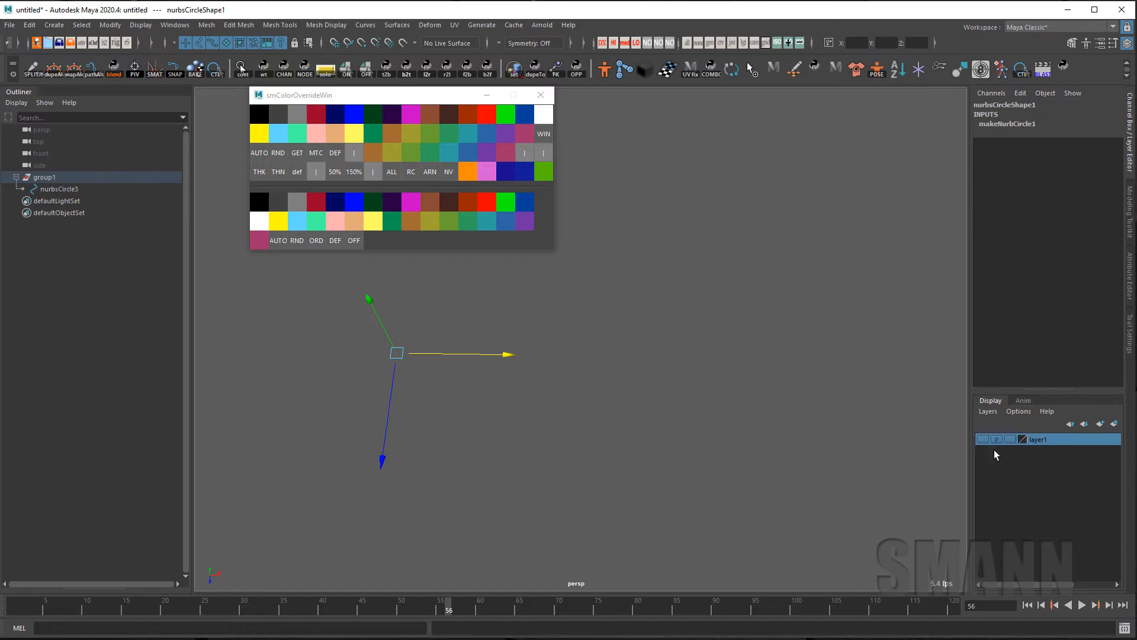
left_click(983, 439)
left_click(456, 340)
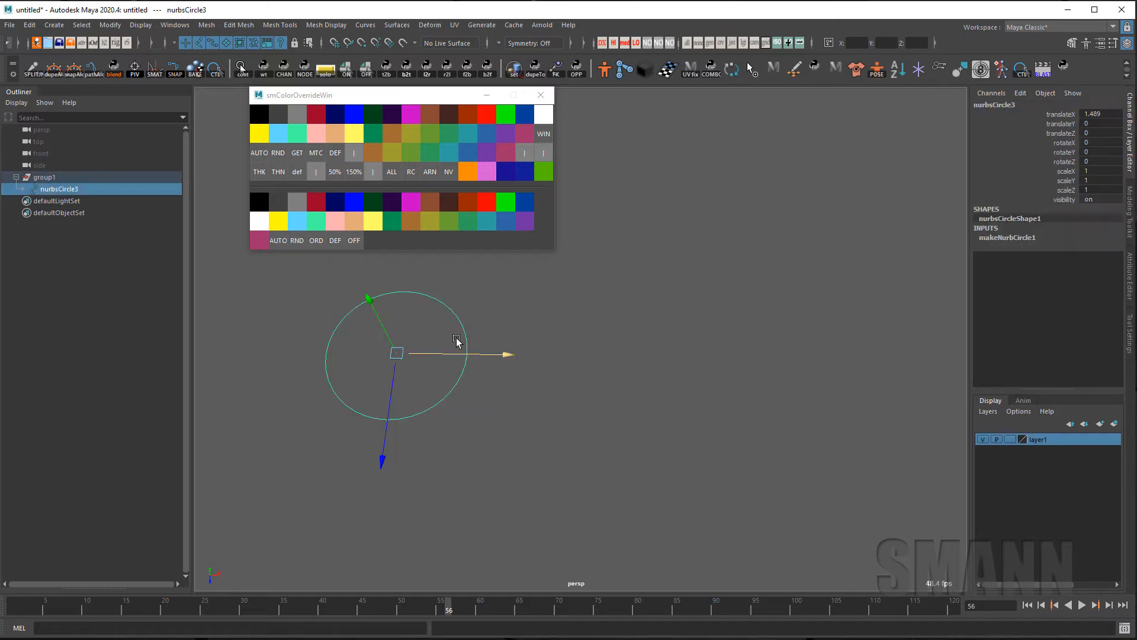
Delete group1 with its circle and move the smColorOverrideWin window slightly aside
left_click(73, 176)
key("Delete")
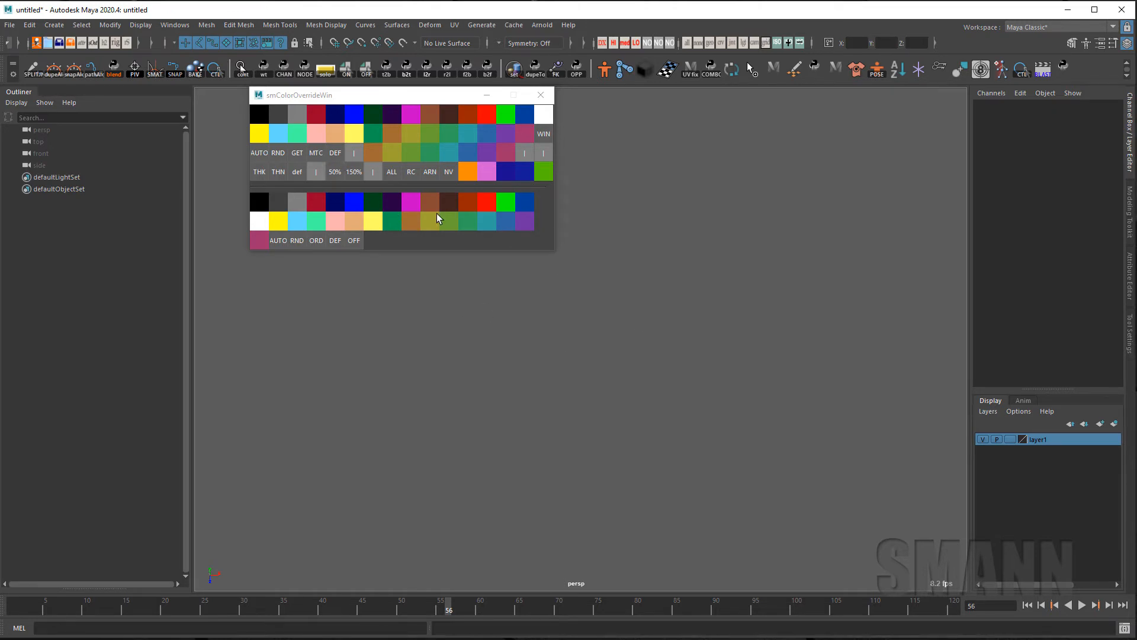
left_click_drag(424, 98, 388, 93)
Create a NURBS circle and place a duplicate of it about 2.8 units along X
left_click(622, 225)
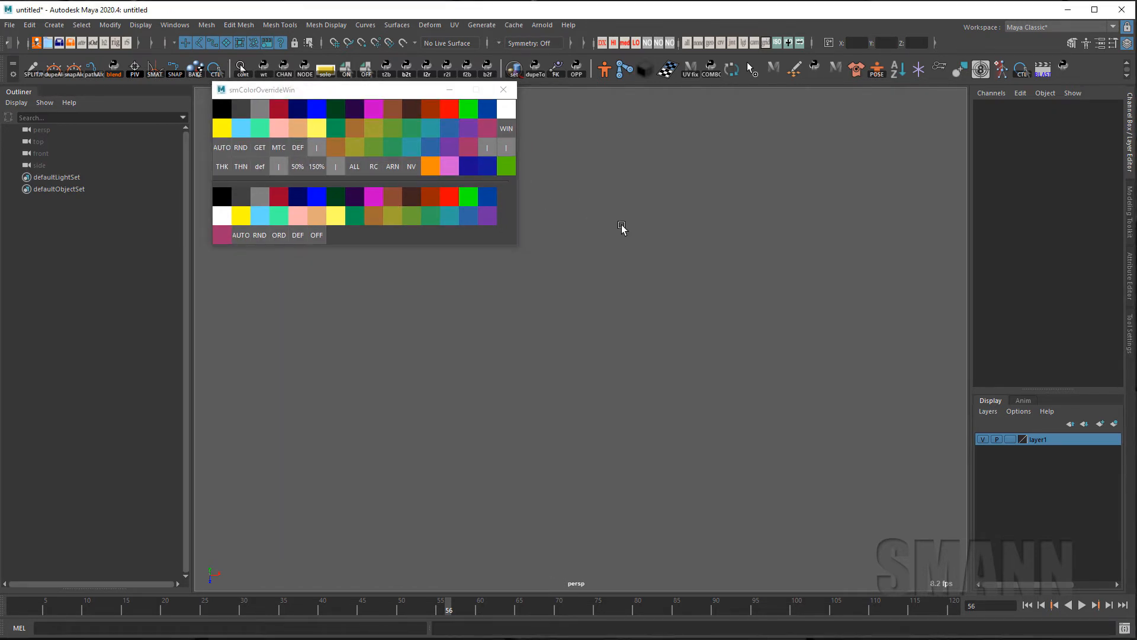
right_click_drag(632, 240, 712, 238, "shift")
left_click_drag(409, 356, 586, 370)
key("ctrl+d")
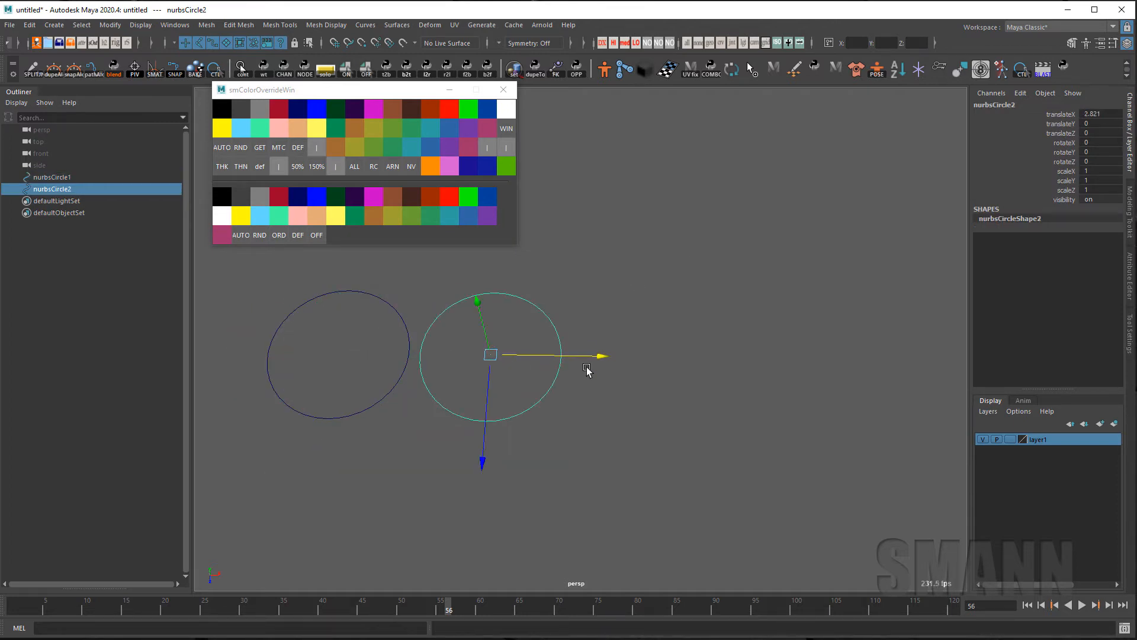
Enable drawing overrides on the duplicated circle's shape node and switch the override color mode to RGB
key("ctrl+a")
left_click(960, 394)
scroll(1105, 385, "down", 1)
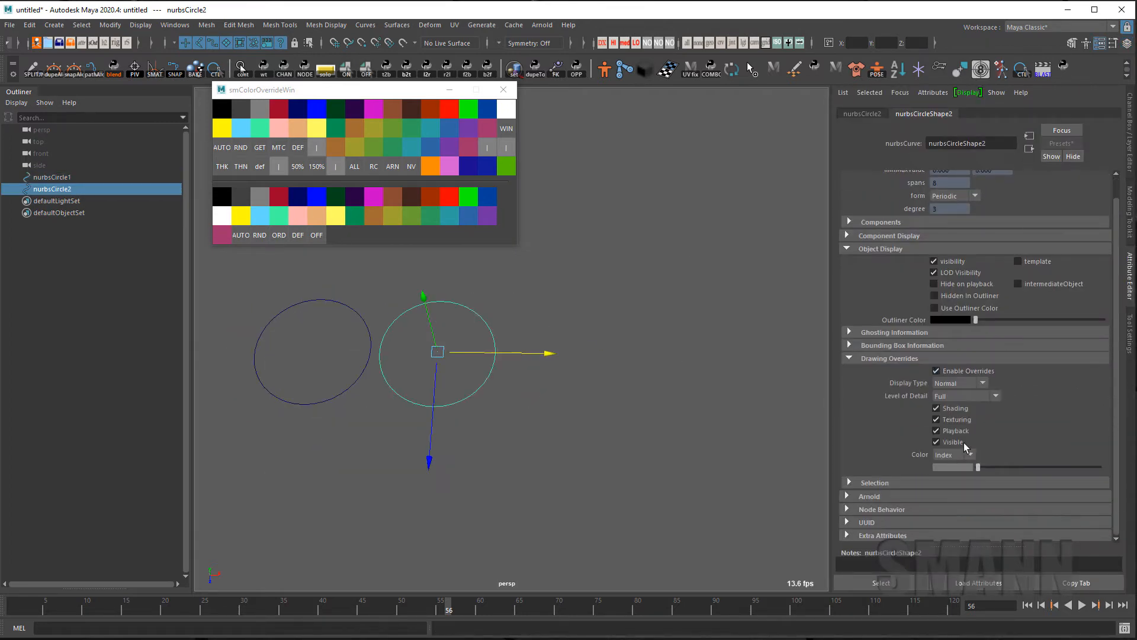
left_click(954, 454)
left_click(946, 477)
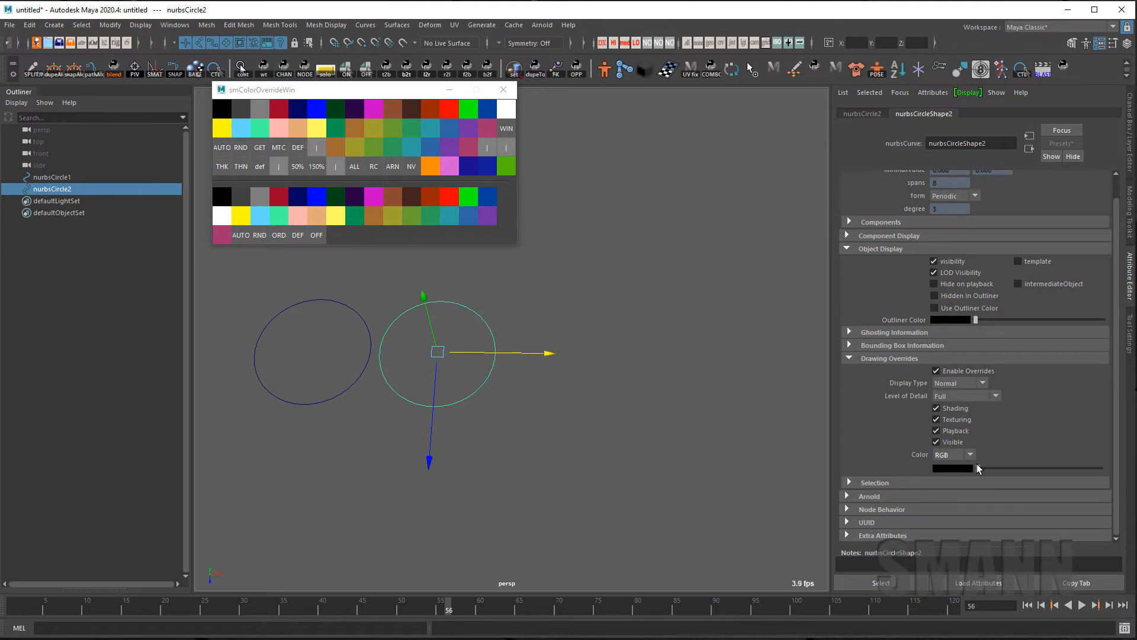
Set the shape's RGB override color to a muted purple with R 0.088, G 0.058 and B 0.234
left_click_drag(1050, 472, 1087, 470)
left_click(948, 468)
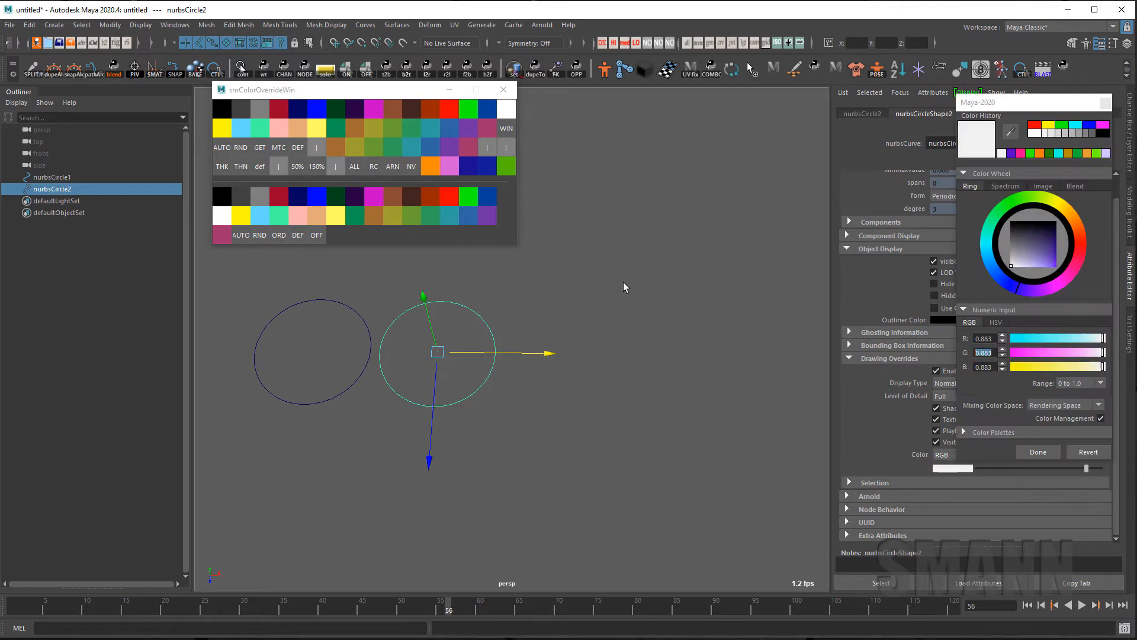
left_click(1045, 248)
left_click_drag(1038, 107, 871, 105)
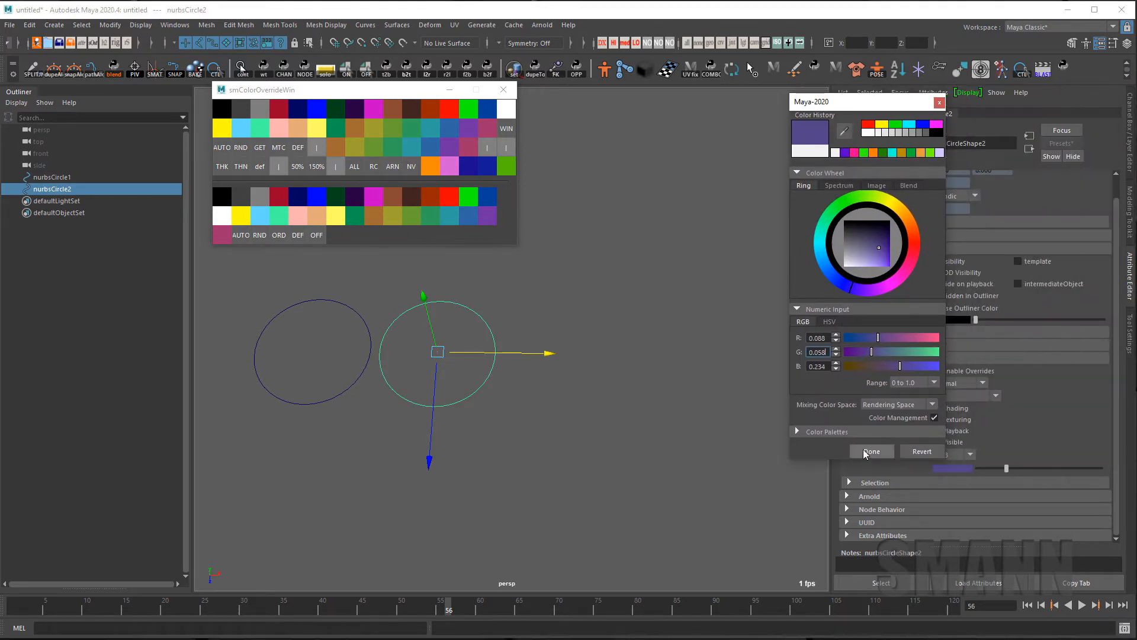
left_click(734, 452)
left_click(871, 452)
Clear both circles from the scene and create a new NURBS circle with a duplicate beside it along X
key("ctrl+z")
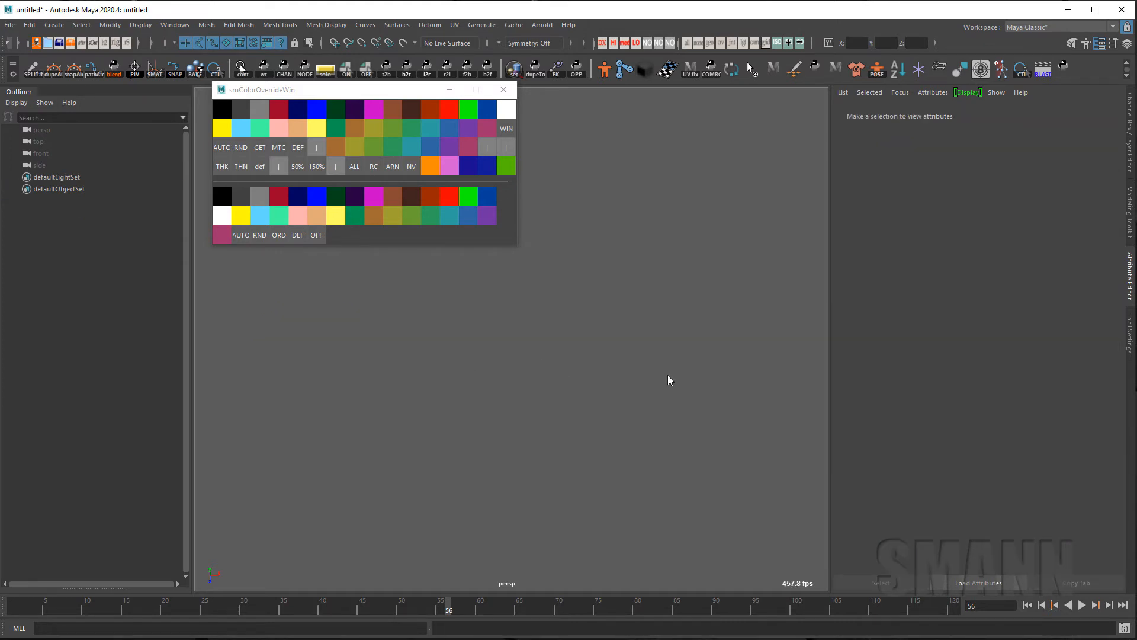
key("g")
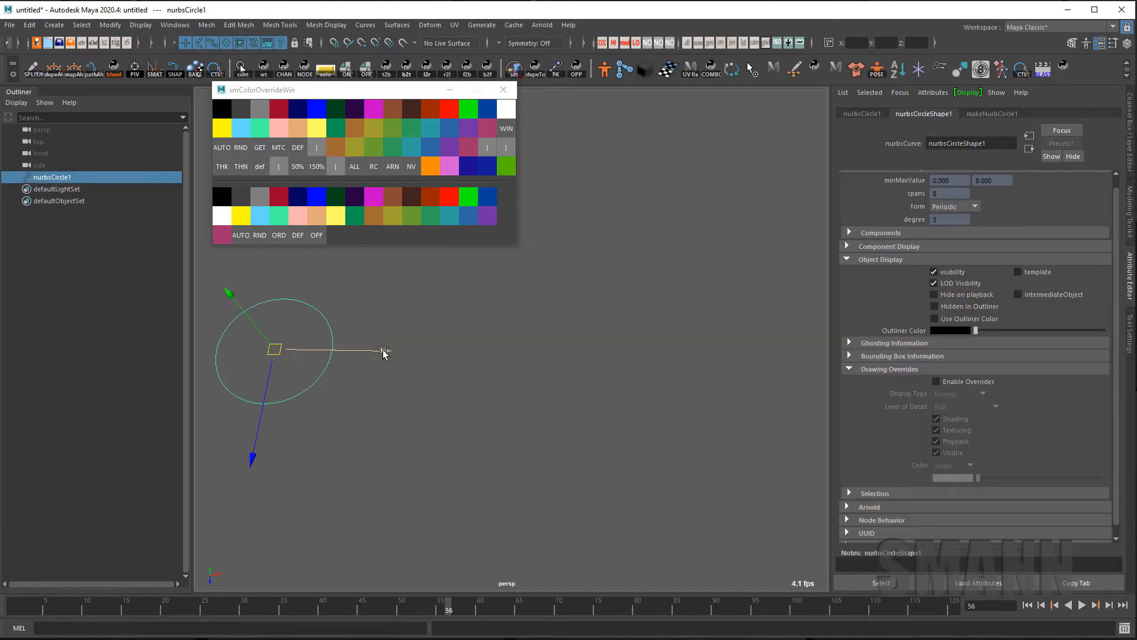
left_click_drag(384, 352, 542, 351)
key("ctrl+d")
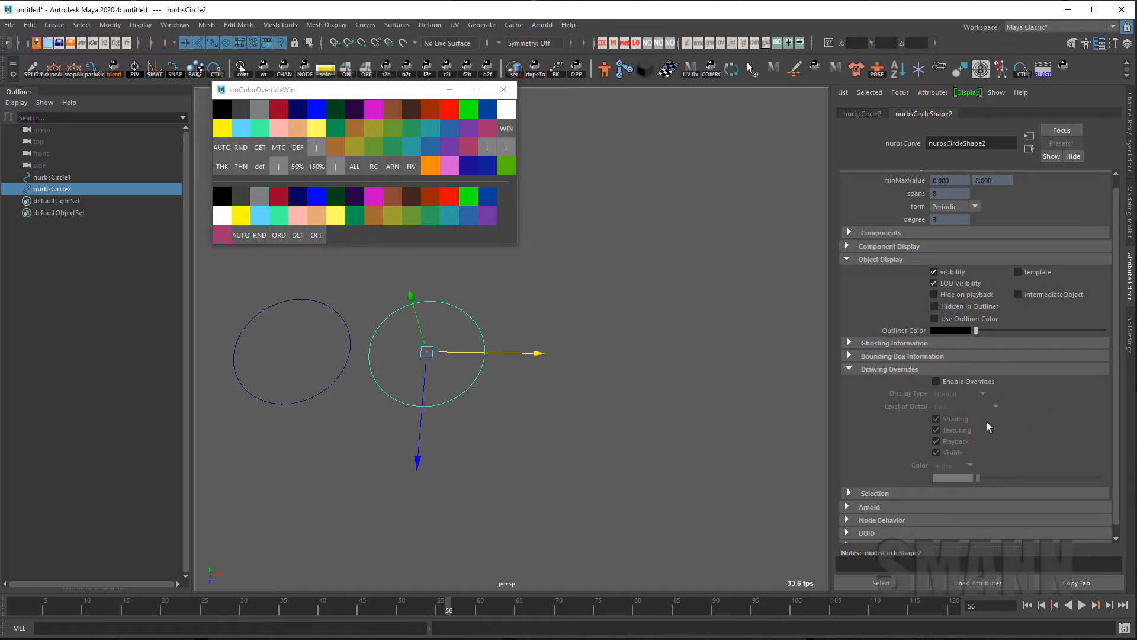
left_click(642, 428)
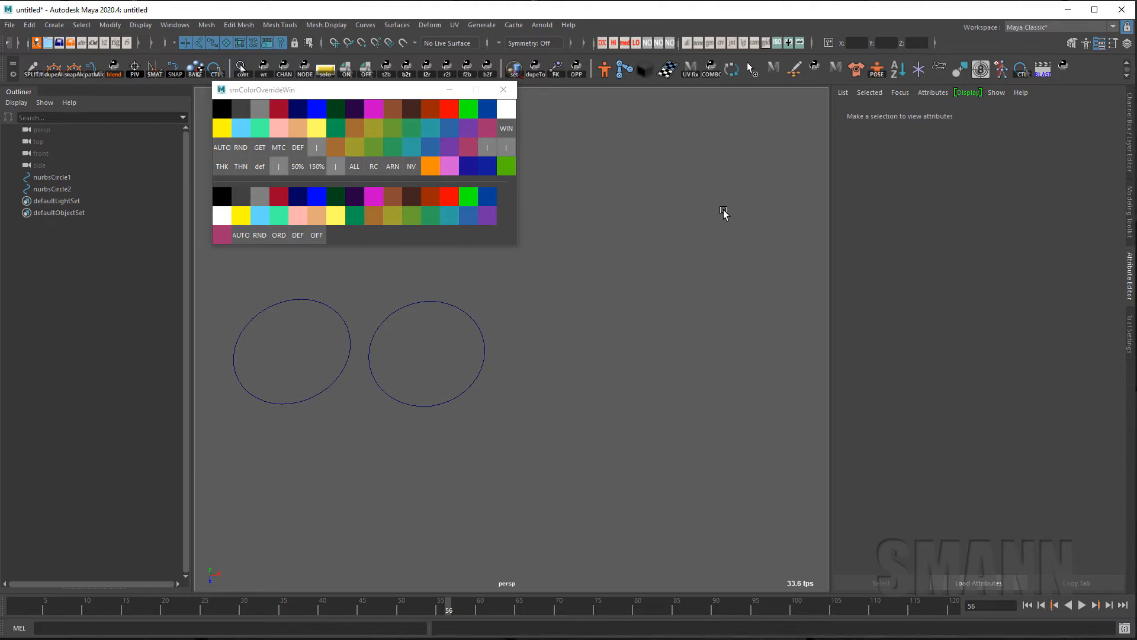
Duplicate the second circle and move the copy farther along X, clear of the other two
left_click(456, 308)
left_click(314, 401, "shift")
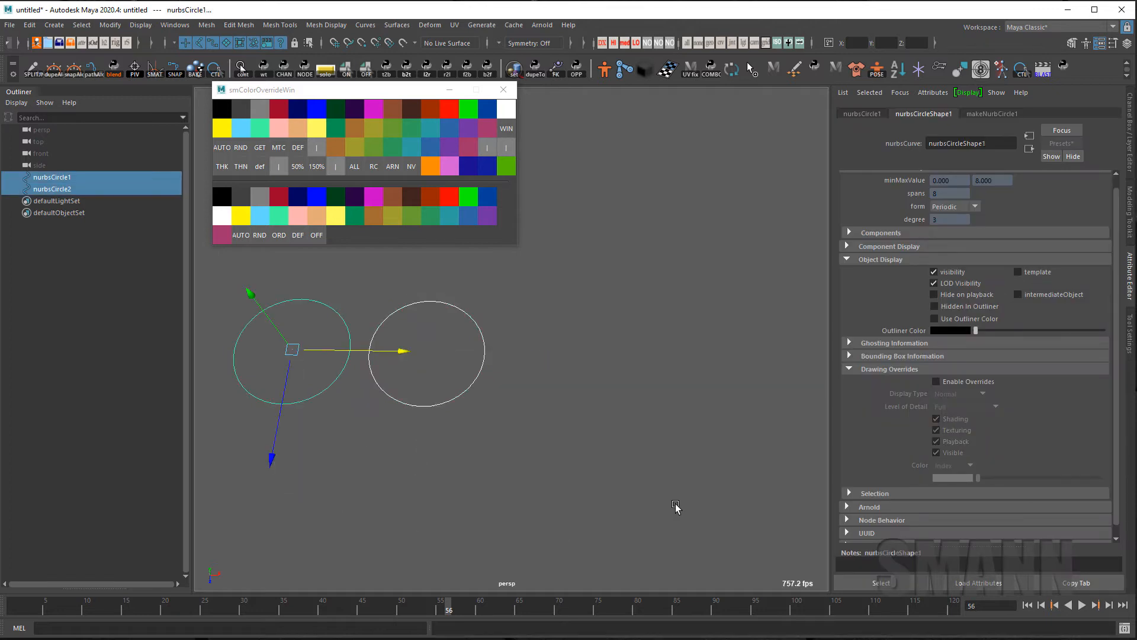
key("q")
left_click(484, 360)
key("ctrl+d")
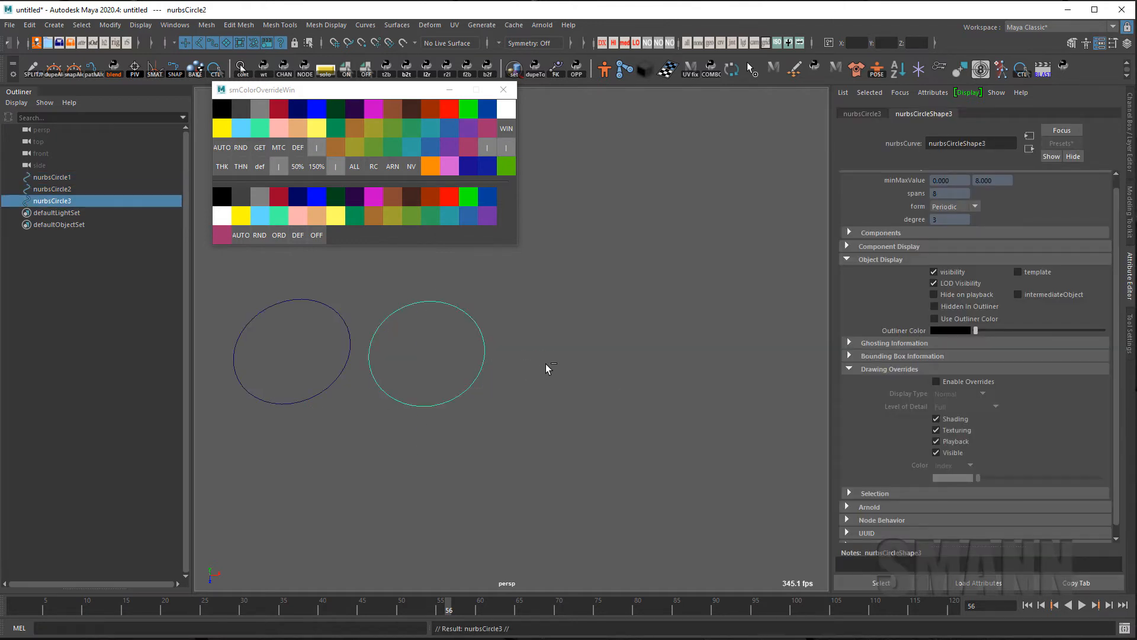
key("w")
left_click_drag(527, 356, 697, 352)
Create a cluster deformer on the third circle and select its handle
key("space")
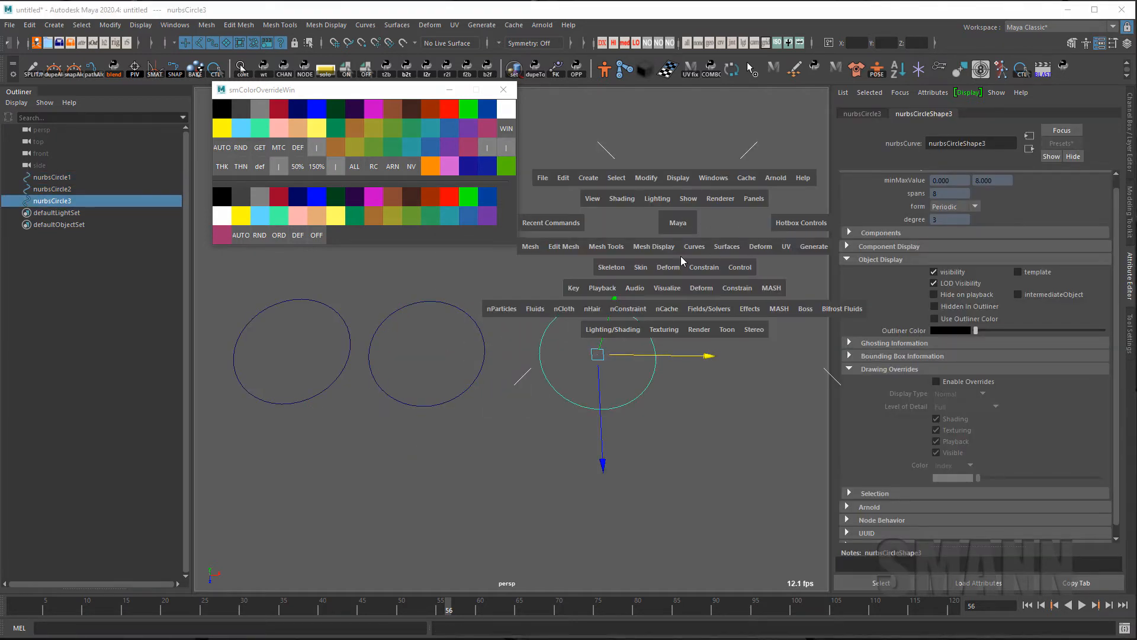
left_click(668, 267)
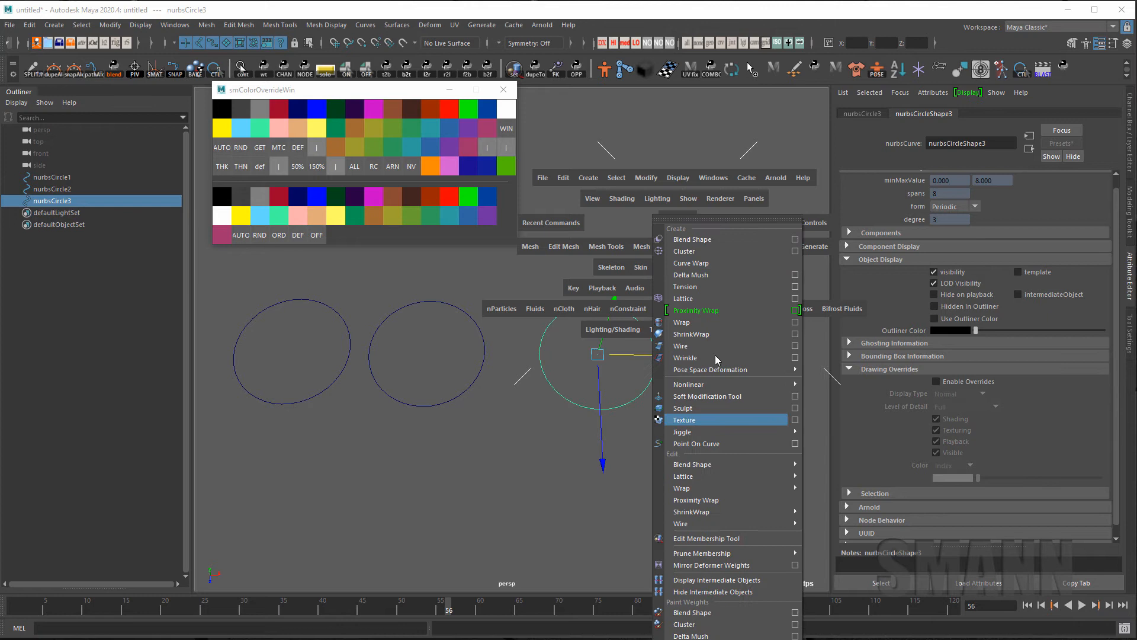
left_click(705, 250)
left_click(84, 216)
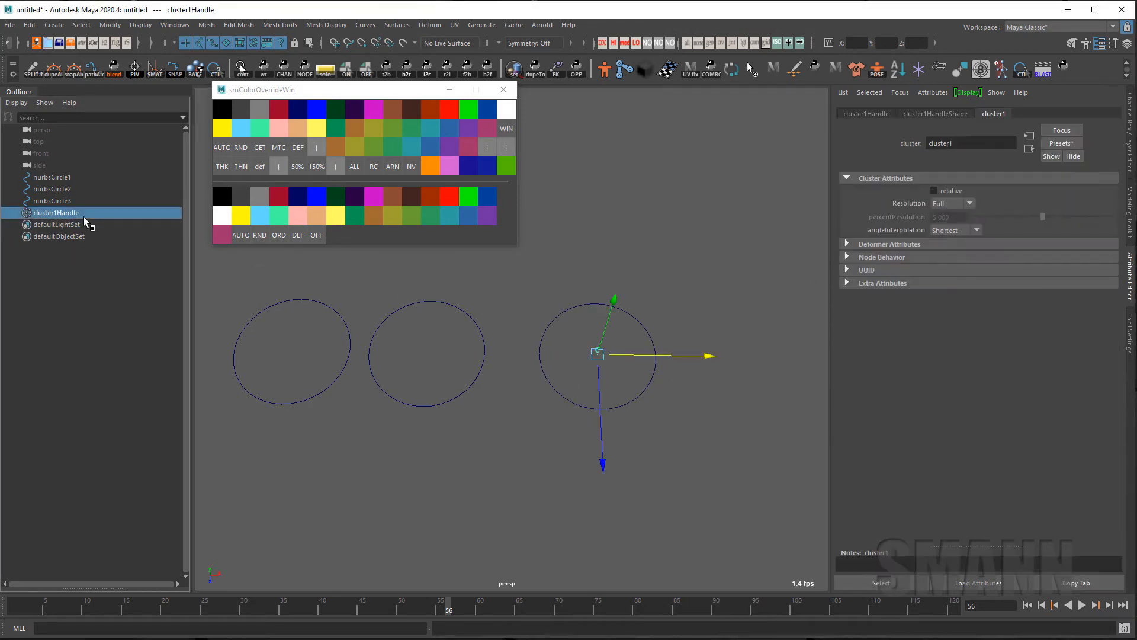
Examine how the third circle's wireframe is highlighted while its cluster handle is selected
key("space")
key("space")
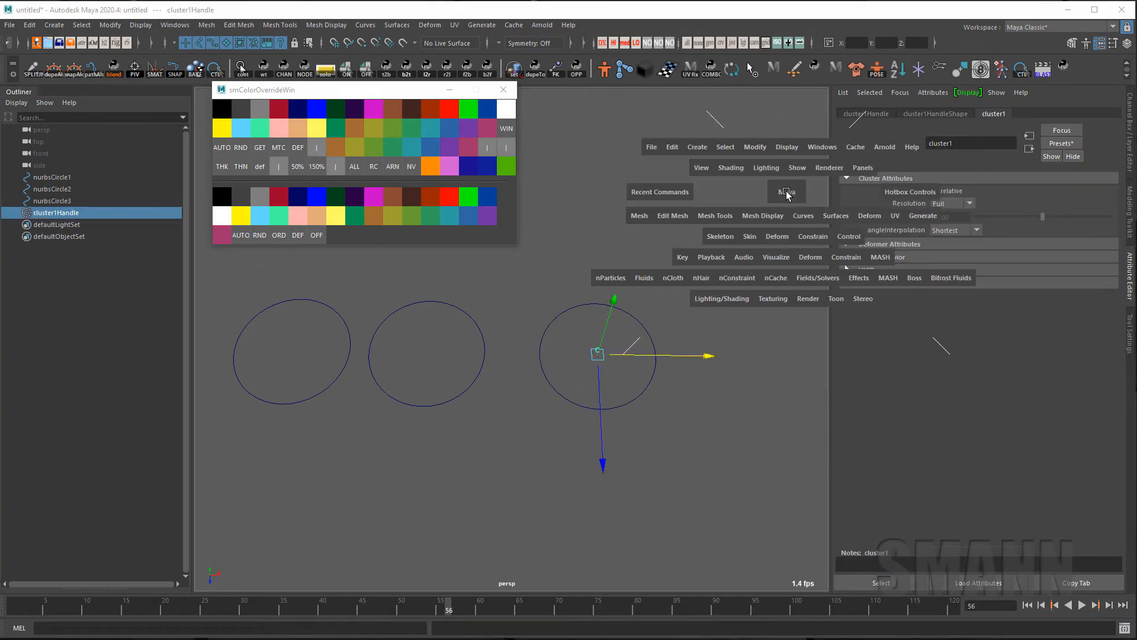
left_click(507, 243)
right_click(508, 243)
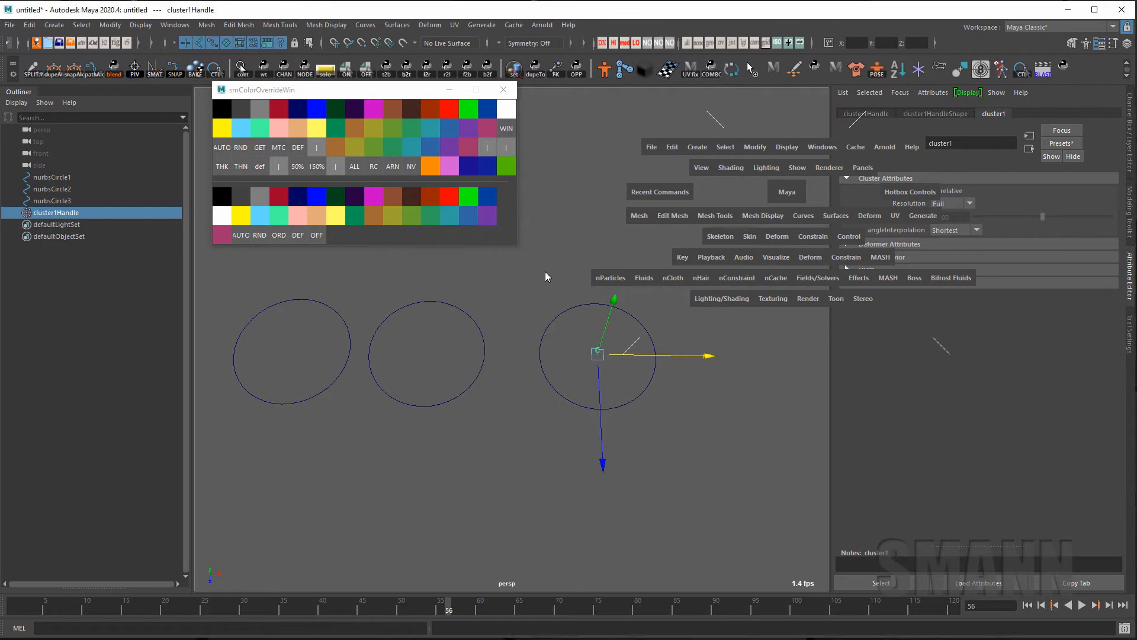
left_click(540, 264)
left_click(540, 333)
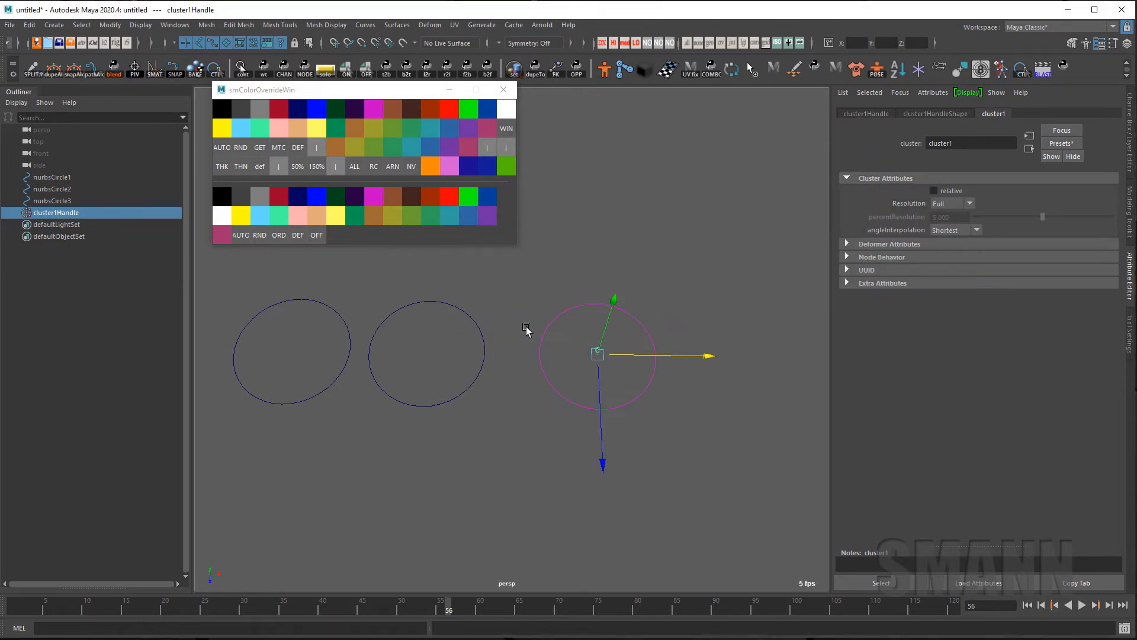
left_click(568, 344)
left_click(598, 351)
key("q")
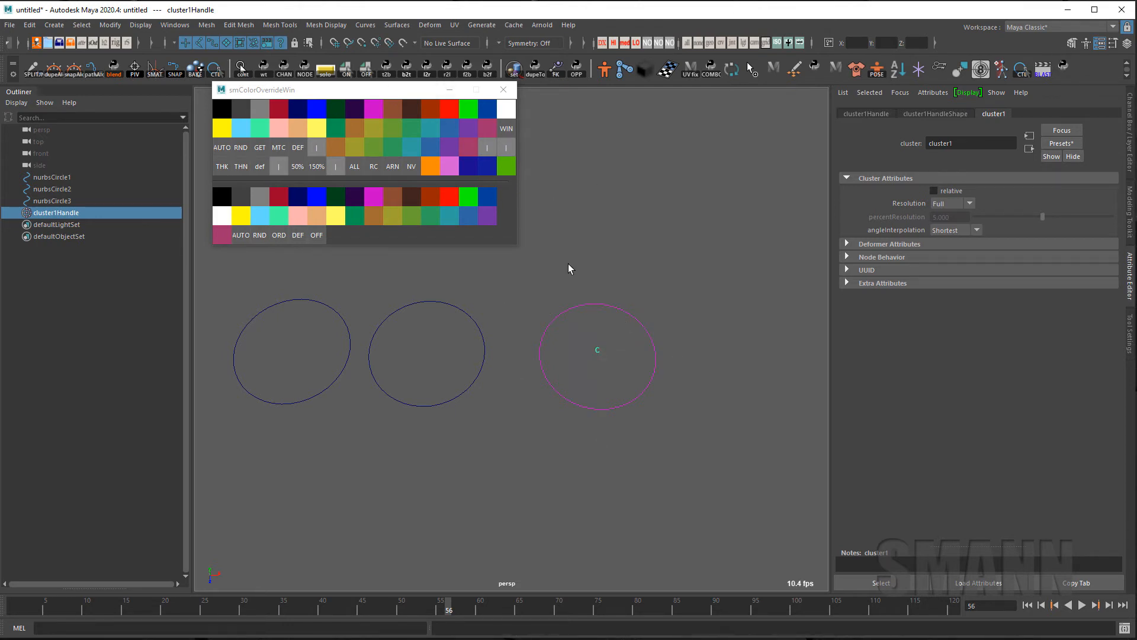
left_click(604, 246)
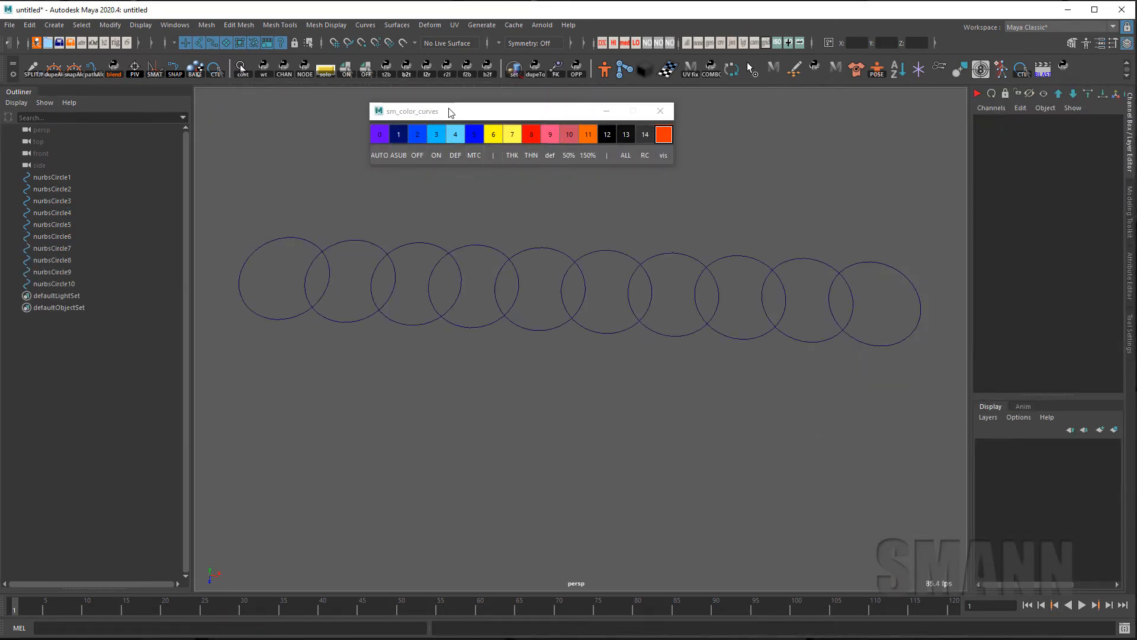
Select all ten circles and turn off selection highlighting in the viewport
left_click_drag(450, 111, 458, 112)
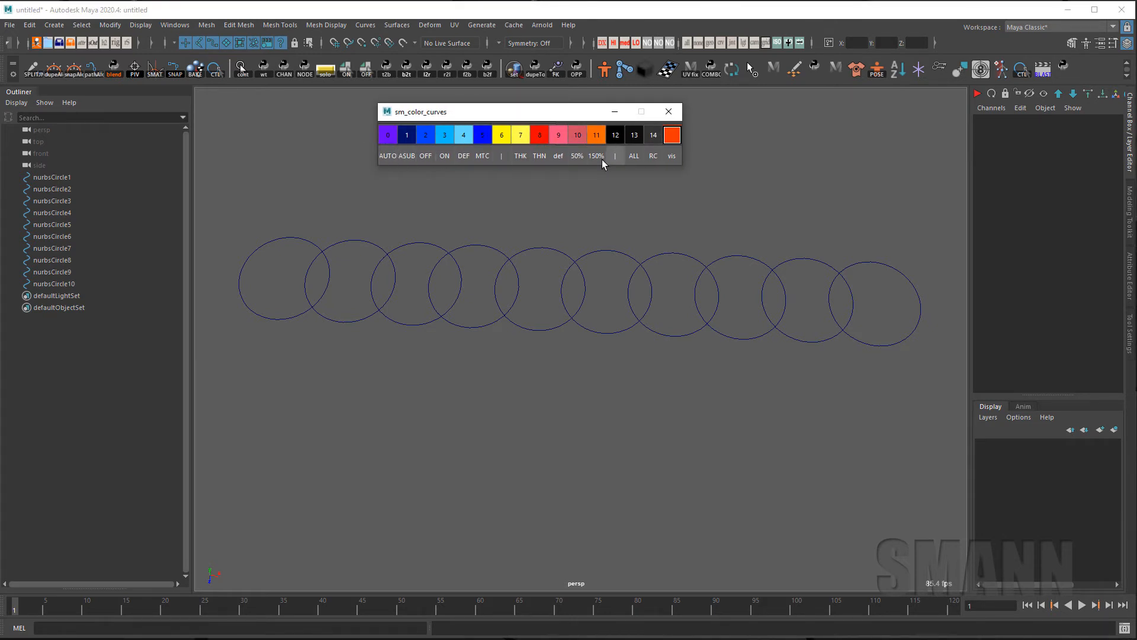
left_click(719, 246)
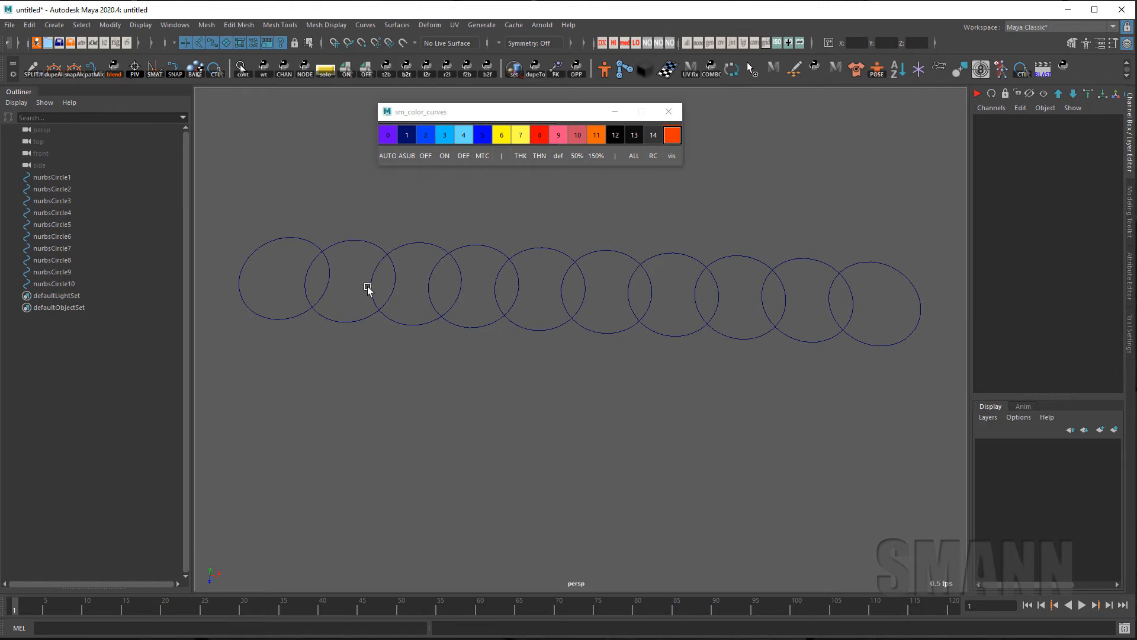
left_click_drag(272, 238, 798, 282)
key("space")
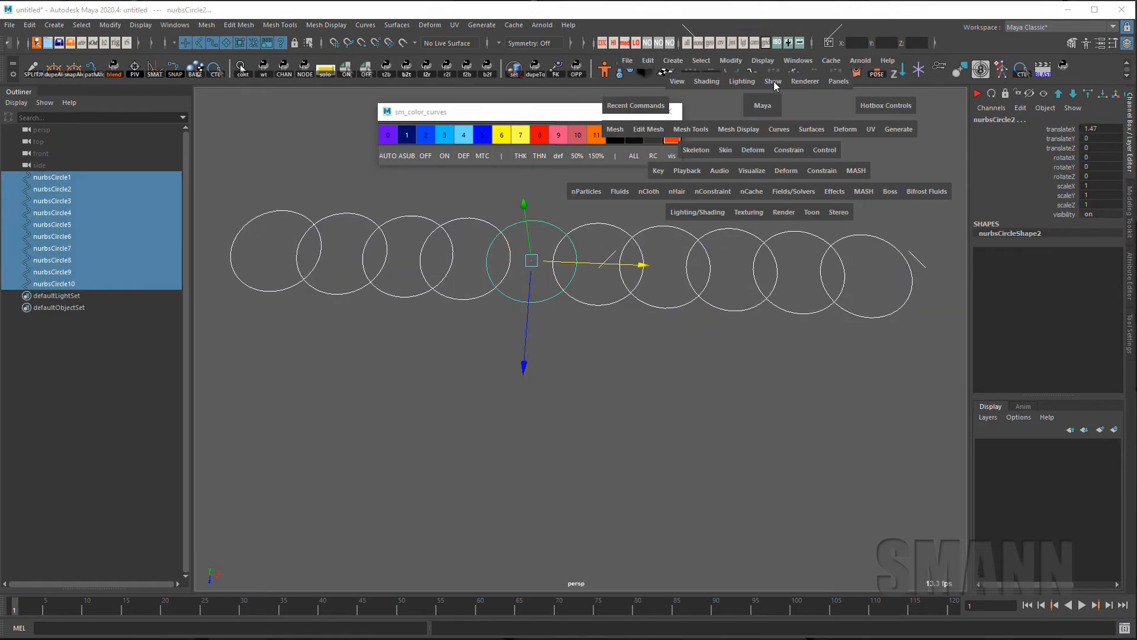
left_click(775, 86)
left_click(819, 600)
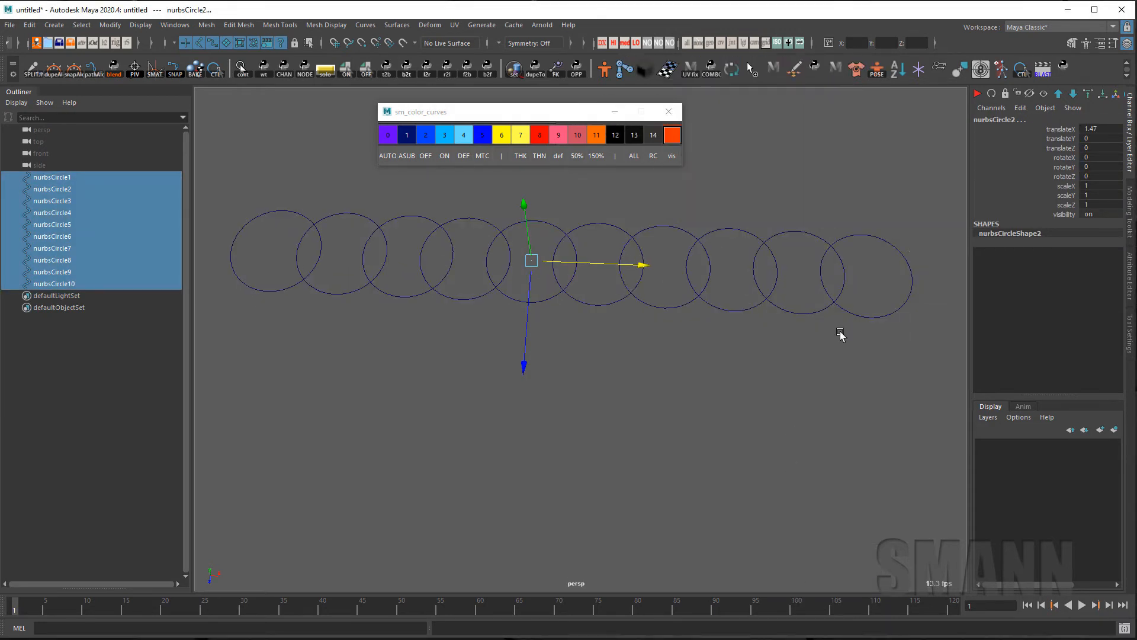
Reselect the whole row of circles and color it in turn with swatches 0, 3, 4 and 5
left_click(867, 409)
left_click_drag(289, 252, 930, 346)
left_click_drag(760, 397, 675, 399, "alt")
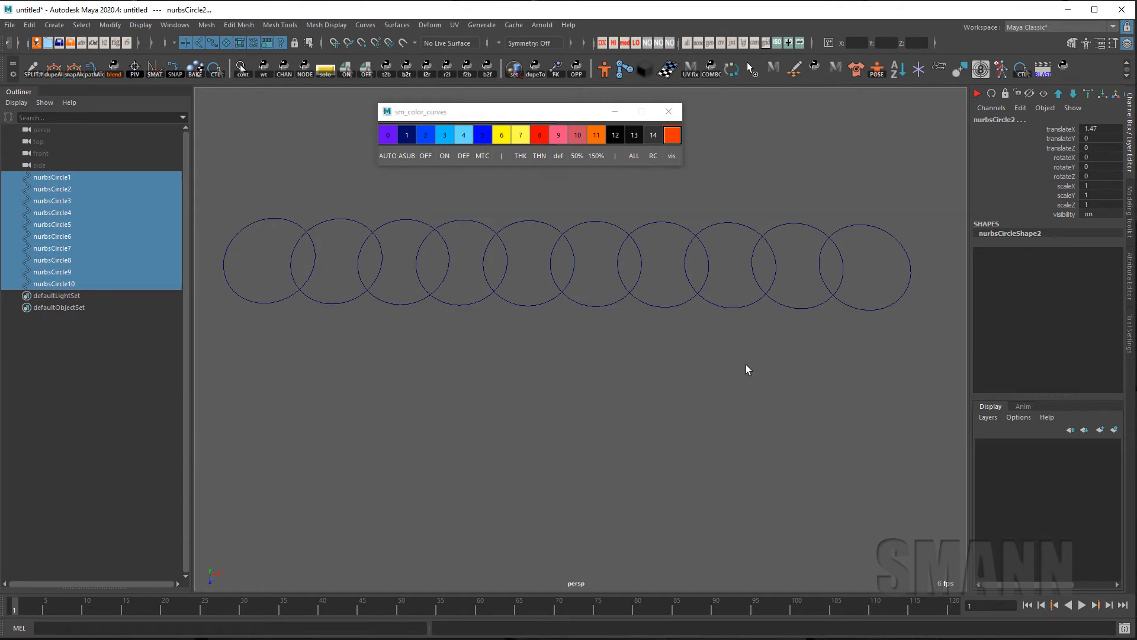
left_click_drag(802, 306, 827, 299, "alt")
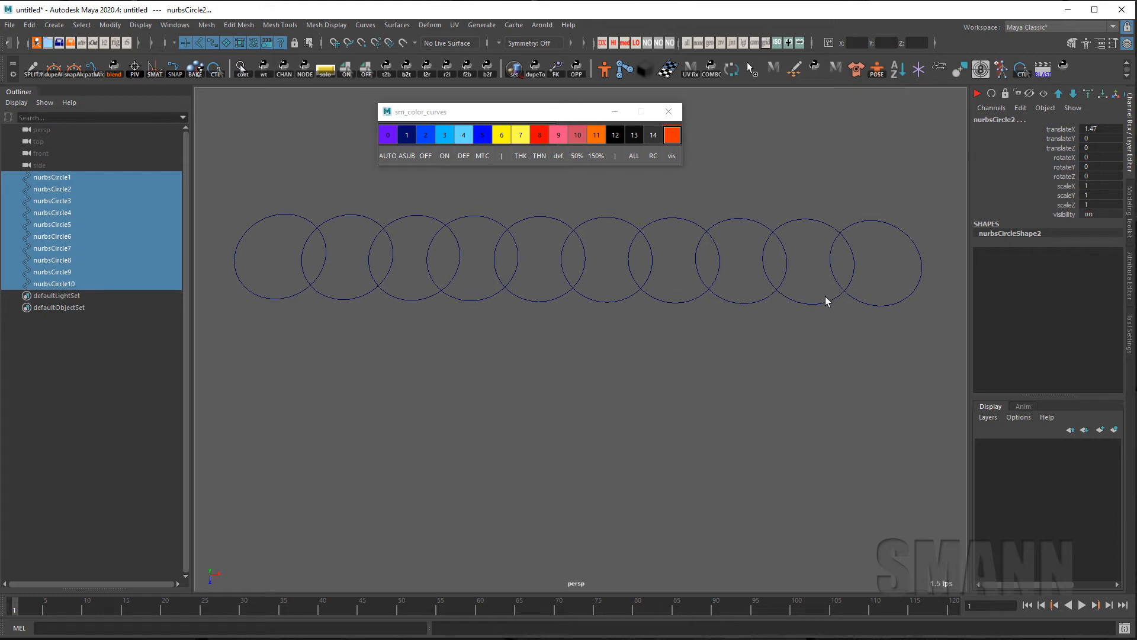
middle_click_drag(825, 296, 827, 291, "alt")
left_click(388, 135)
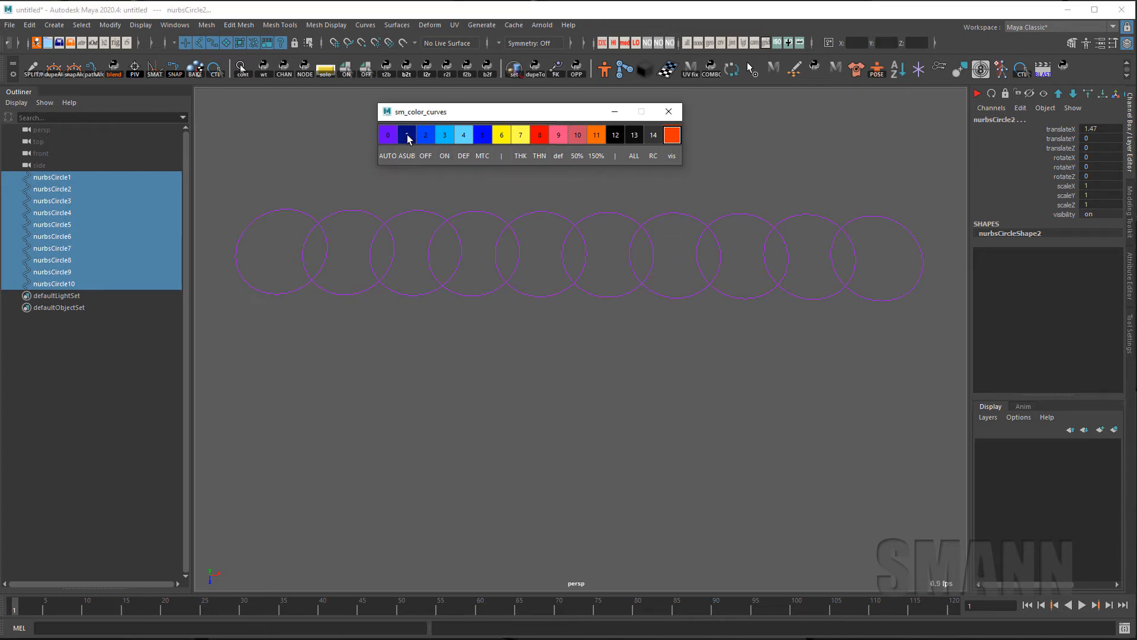
left_click(446, 136)
left_click(462, 136)
left_click(483, 135)
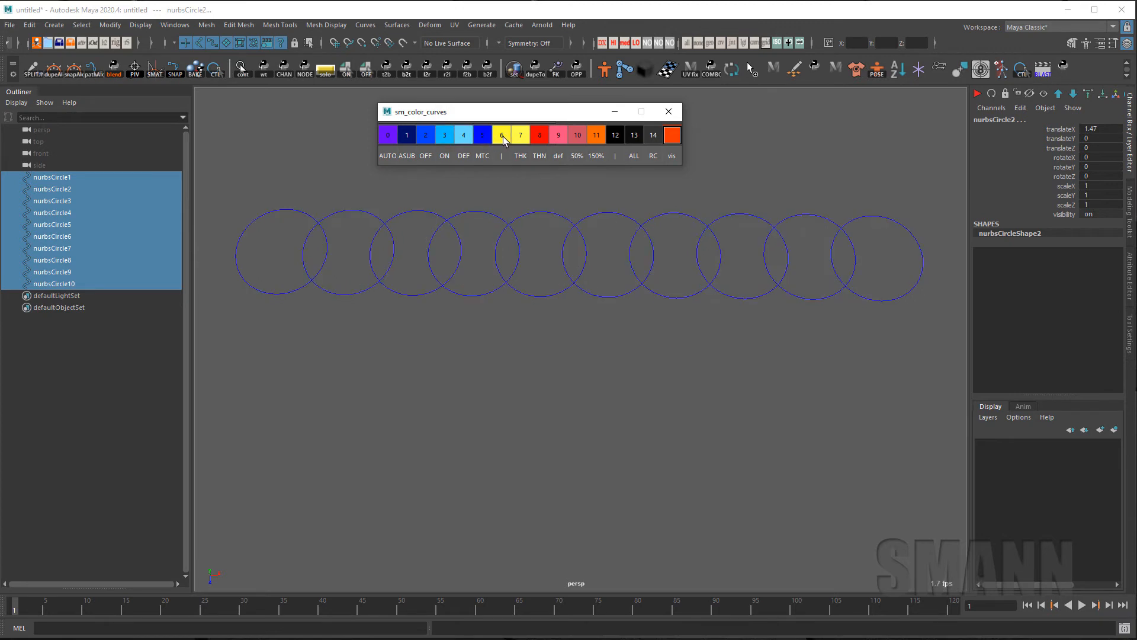
Recolor the selected circles in turn with swatches 6, 8, 9, 10, 11, 12, 14 and 13
left_click(501, 136)
left_click(539, 135)
left_click(566, 137)
left_click(577, 136)
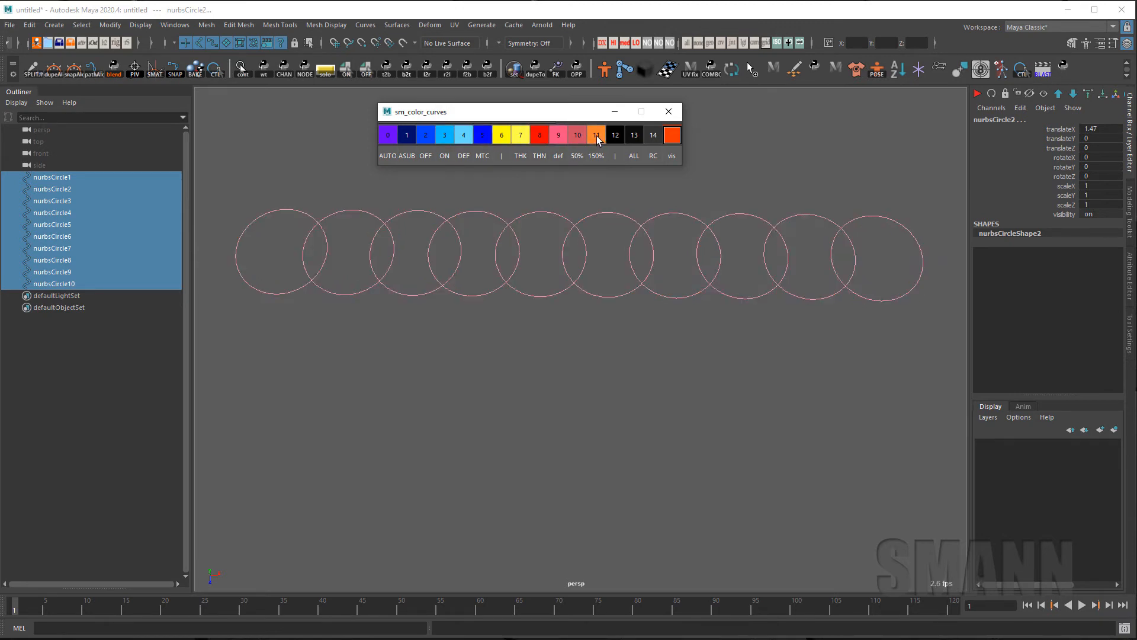
left_click(596, 136)
left_click(616, 136)
left_click(652, 135)
left_click(634, 136)
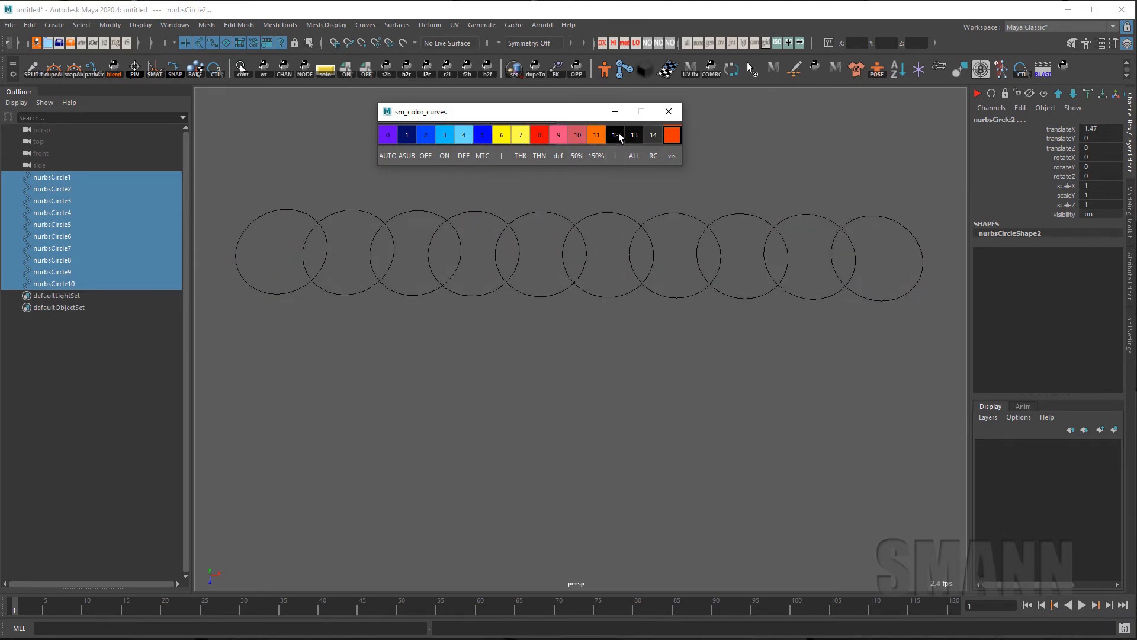
Create a polygon sphere and place it below the row of circles
left_click(737, 161)
right_click_drag(737, 159, 687, 174, "shift")
left_click_drag(498, 271, 440, 410)
key("w")
left_click(525, 195)
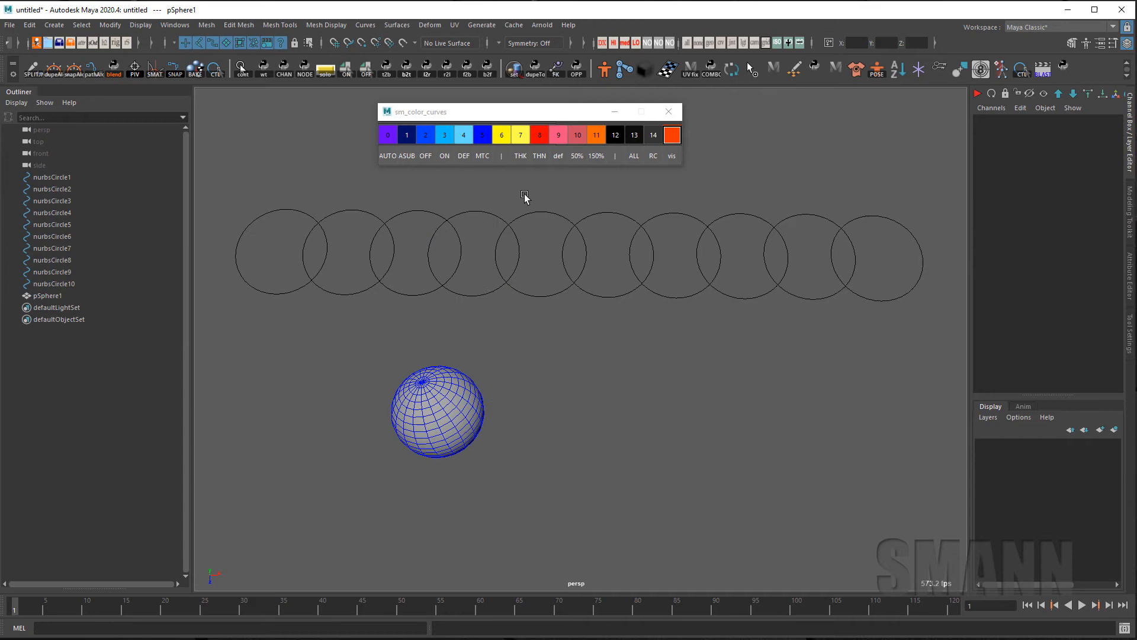
Color the sphere's wireframe with swatch 8, followed by swatches 12, 13, 14 and 12 again
left_click(481, 432)
left_click(540, 135)
left_click(728, 399)
left_click(471, 408)
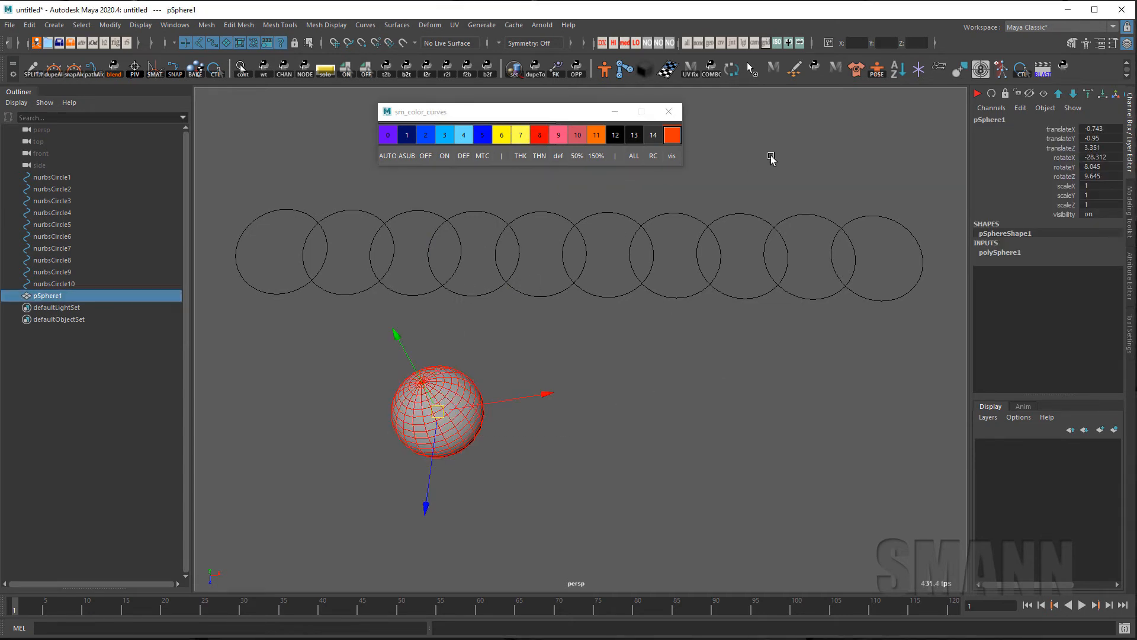
left_click(620, 139)
left_click(635, 136)
left_click(647, 137)
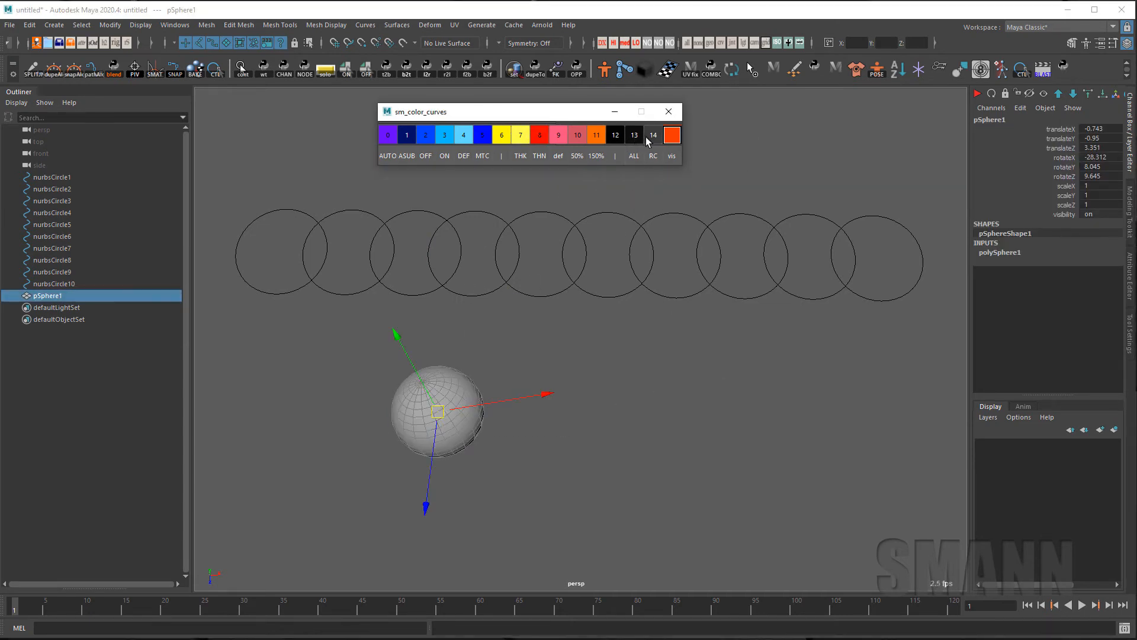
left_click(615, 137)
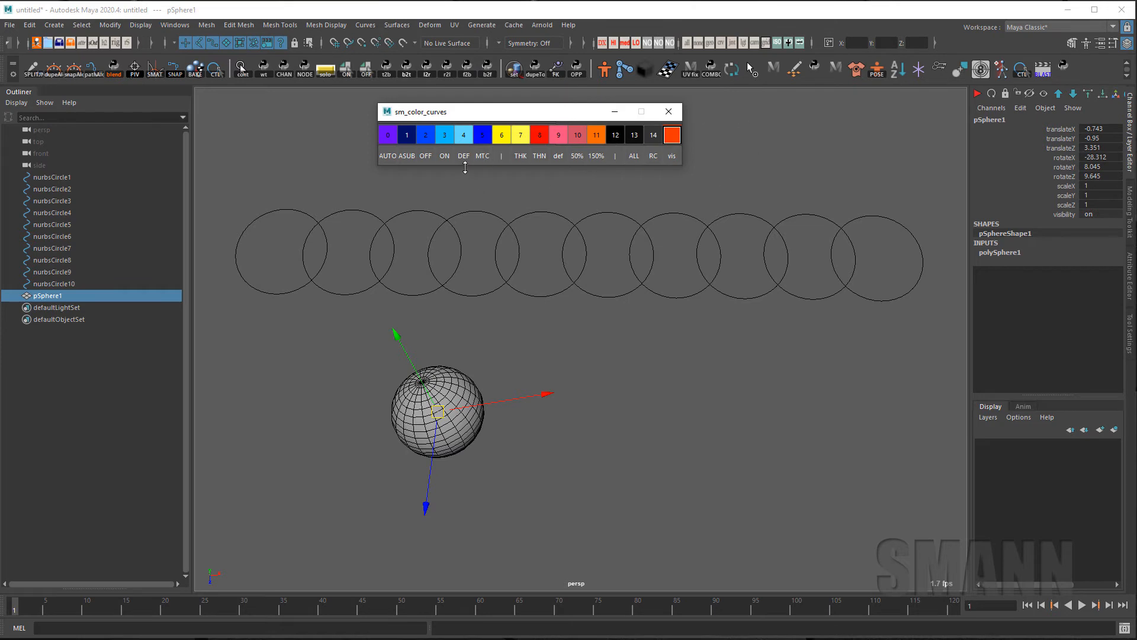
Delete the sphere and give all ten circles the custom orange color R 1.000, G 0.200, B 0.000
left_click(673, 394)
left_click(417, 435)
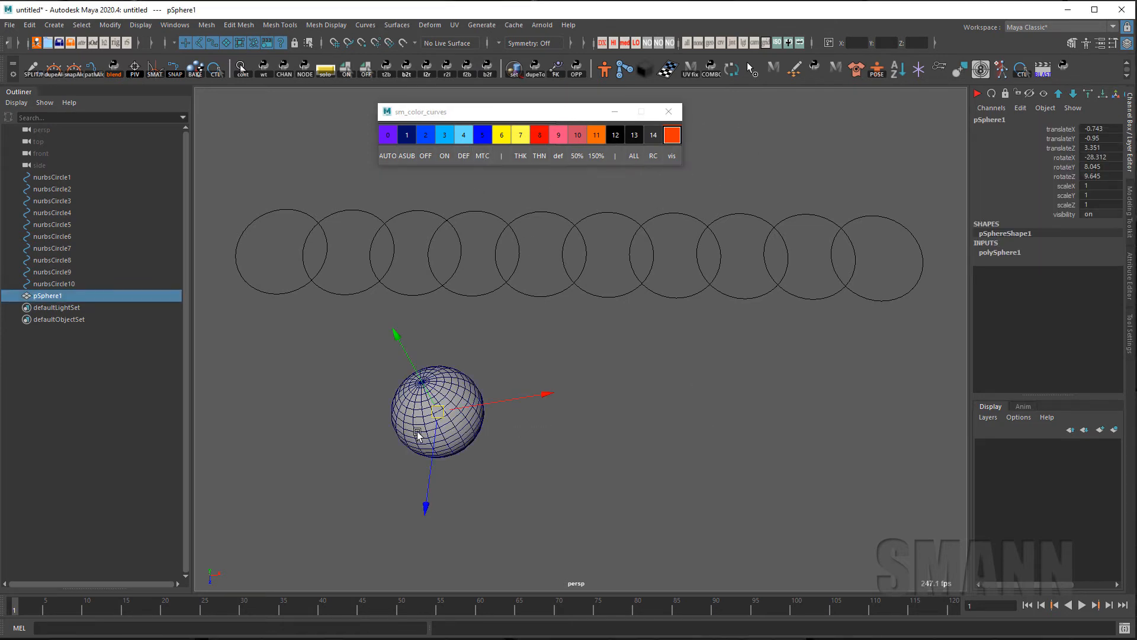
key("Delete")
left_click_drag(266, 223, 963, 305)
left_click(671, 136)
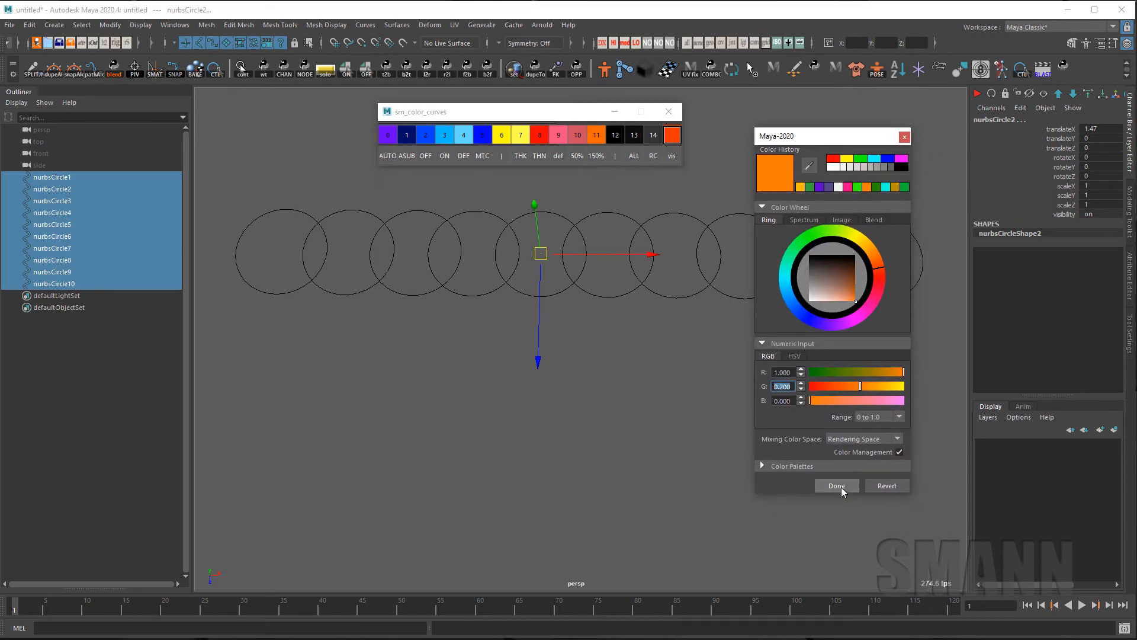
left_click(837, 485)
left_click(680, 438)
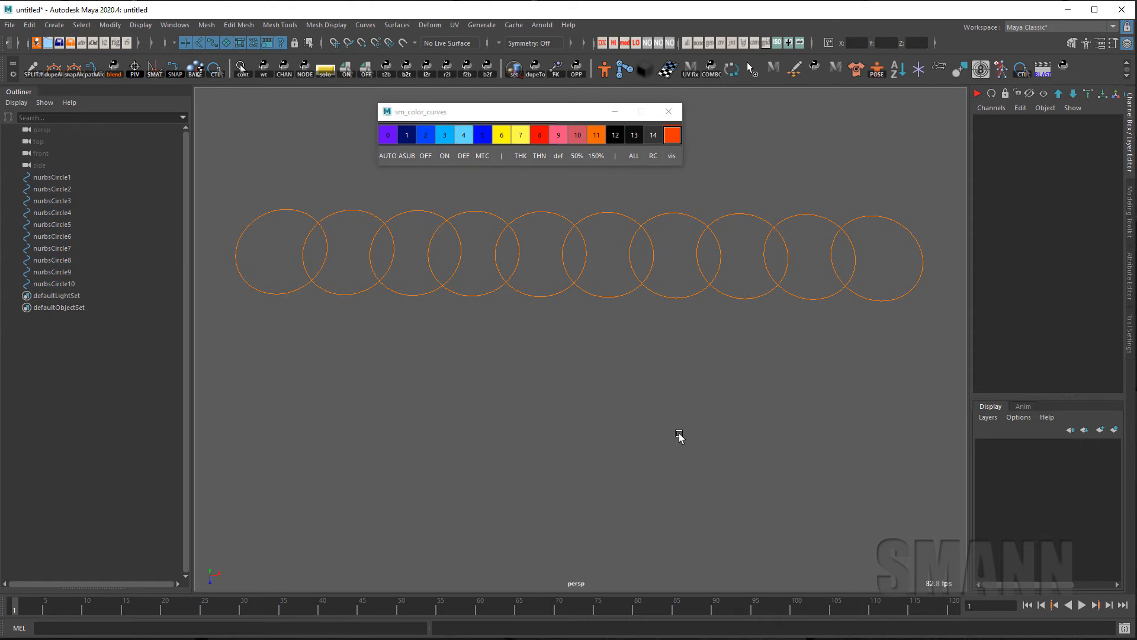
Select the whole row of circles and color it light blue with swatch 4
left_click_drag(264, 243, 859, 308)
left_click(464, 136)
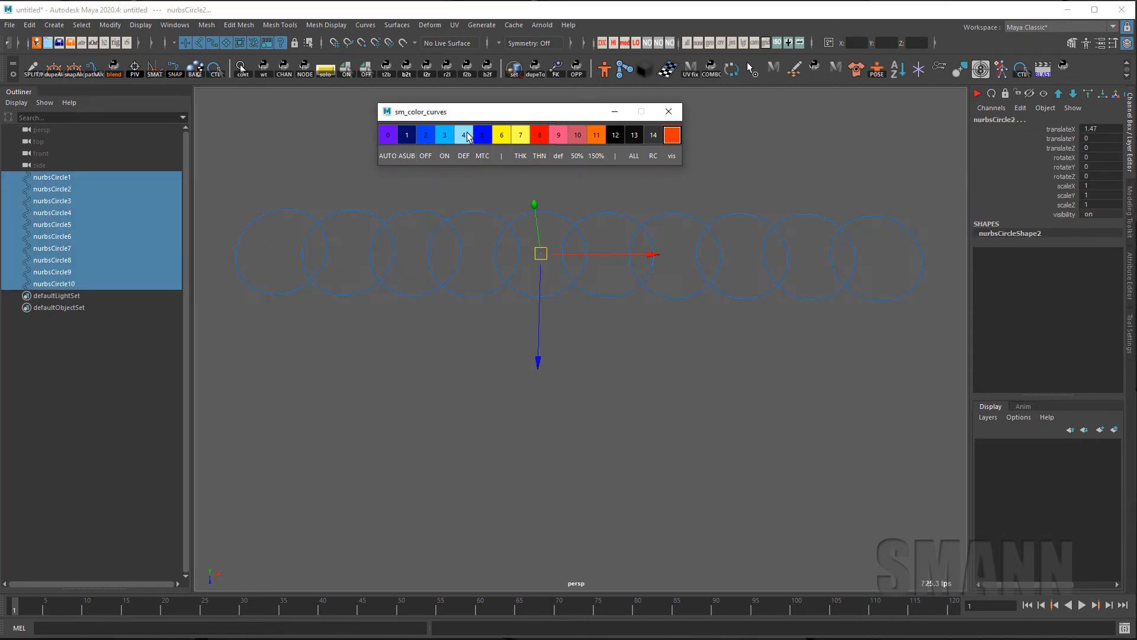
left_click_drag(729, 399, 752, 412)
Give nurbsCircle5 and nurbsCircle6 the custom orange color from the color picker
left_click_drag(773, 194, 783, 240)
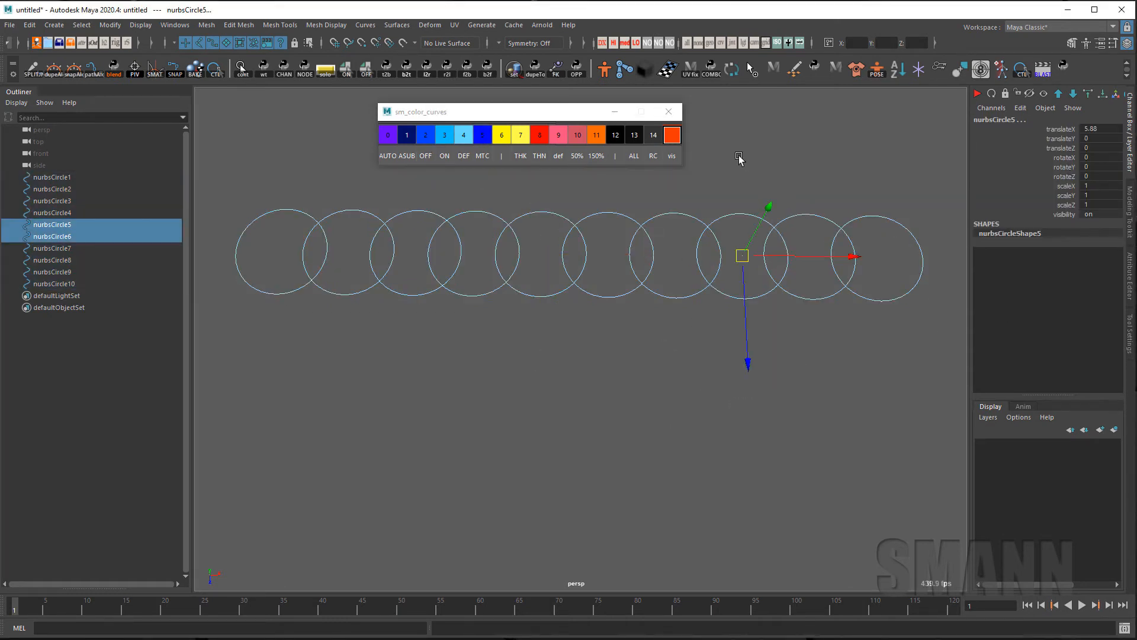
left_click(672, 135)
left_click(838, 503)
left_click(734, 463)
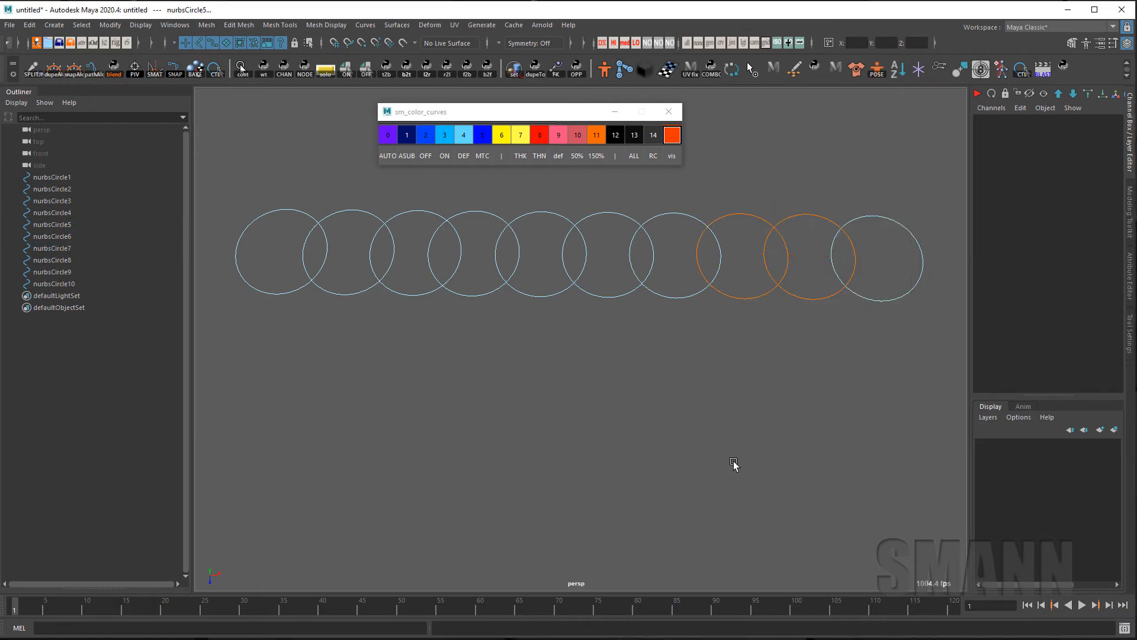
Select nurbsCircle10, 9, 1 and 3 with the orange nurbsCircle5 last, and match their color to it using MTC
left_click_drag(258, 252, 349, 274)
left_click_drag(465, 278, 477, 326, "shift")
key("q")
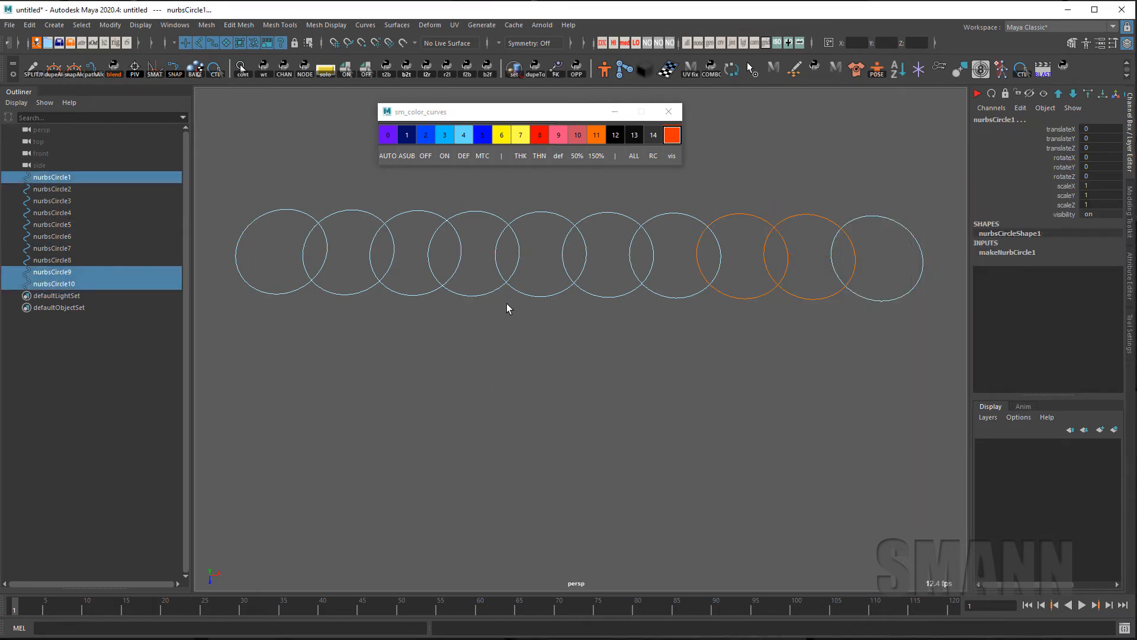
left_click_drag(603, 277, 616, 344, "shift")
left_click_drag(744, 278, 753, 348, "shift")
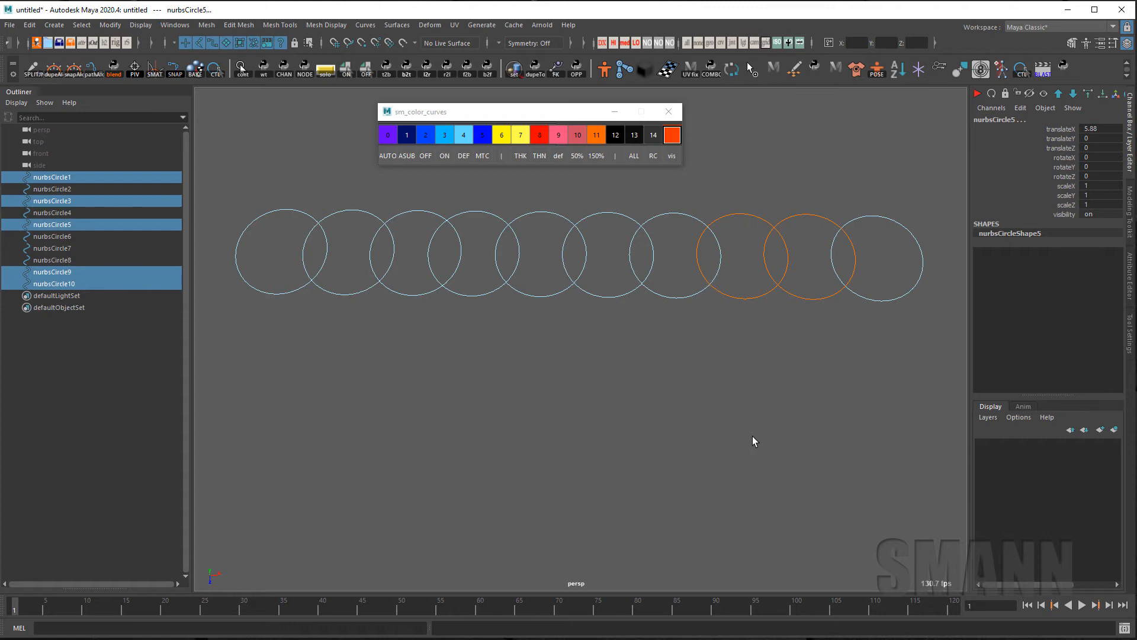
left_click(485, 157)
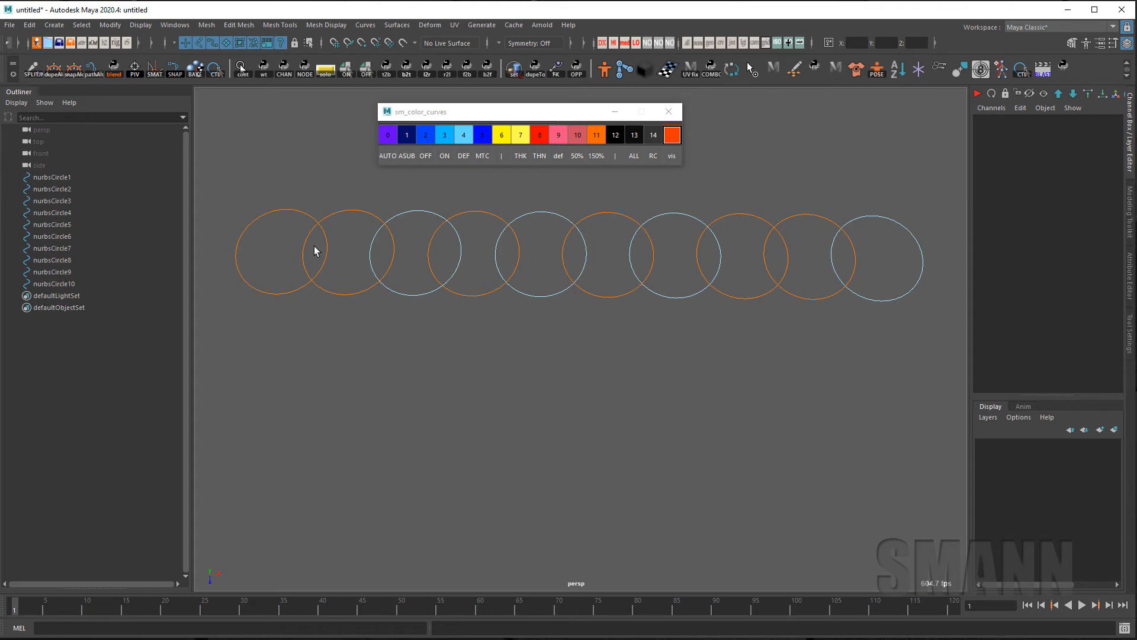
Apply the AUTO coloring to all ten circles and freeze their transformations
left_click_drag(267, 232, 957, 304)
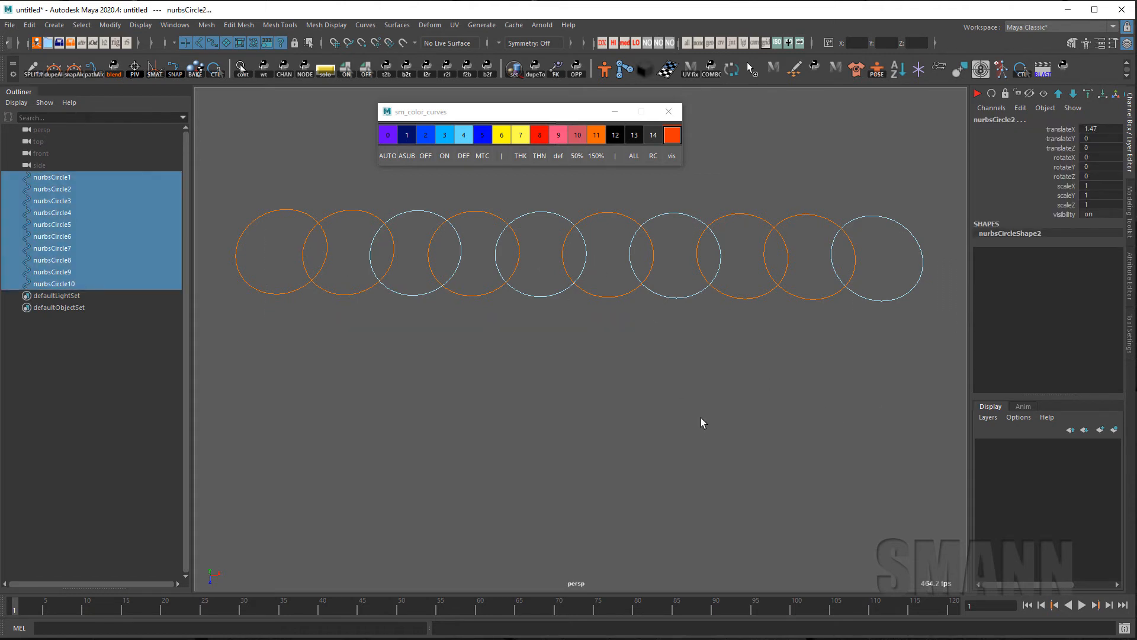
left_click_drag(701, 418, 686, 386, "alt")
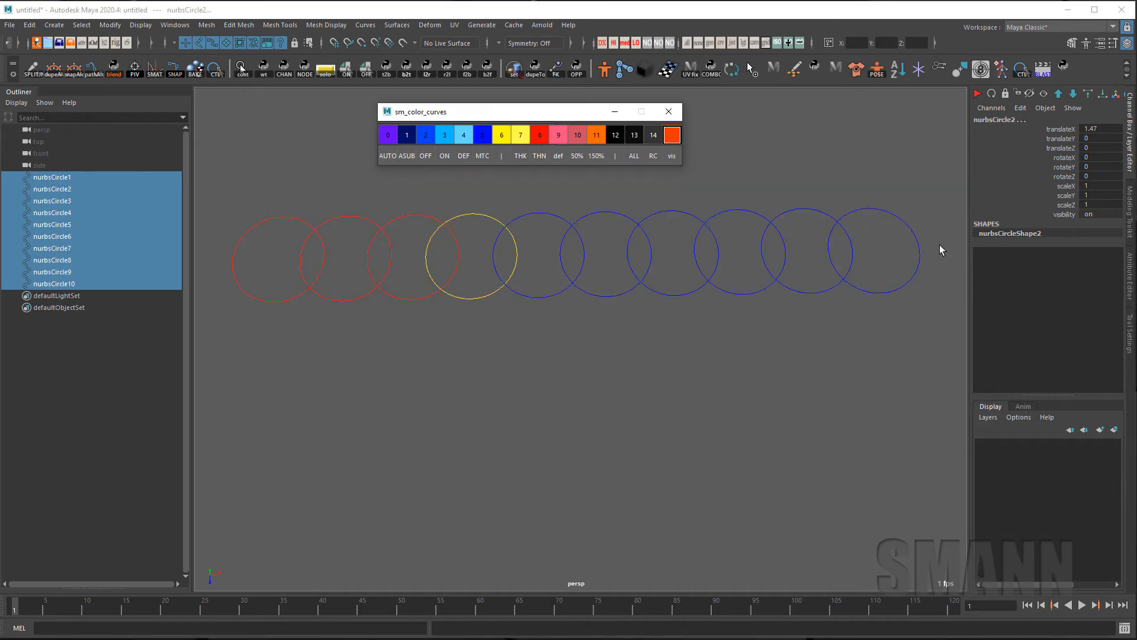
left_click_drag(941, 245, 894, 331)
left_click_drag(272, 221, 977, 335)
key("space")
left_click_drag(579, 284, 582, 214)
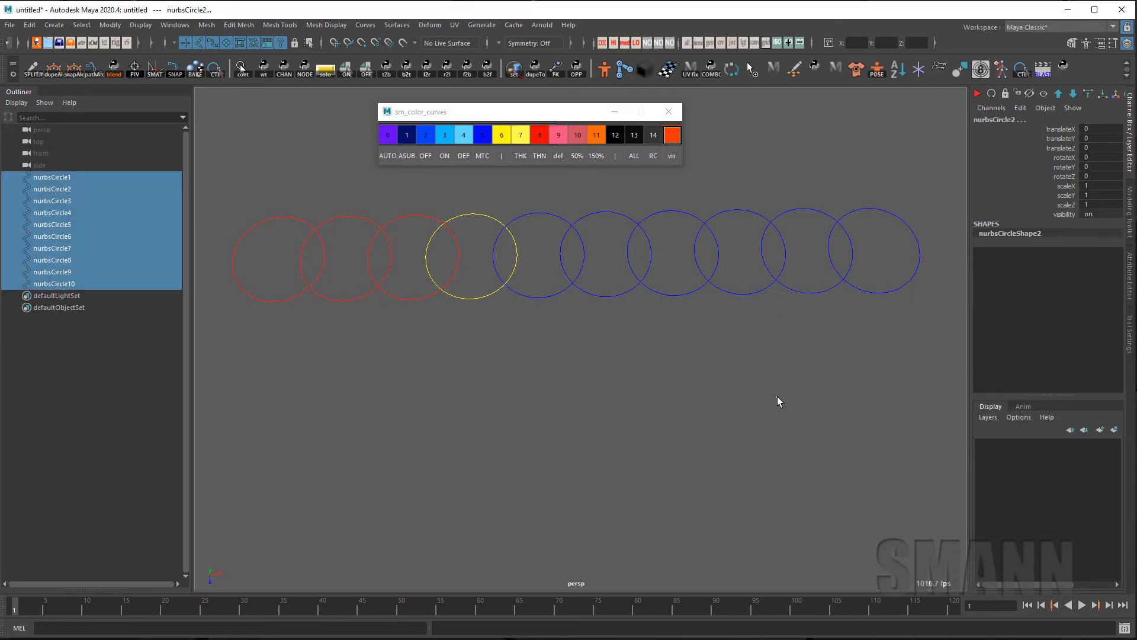
Reapply the AUTO coloring to the circles with their transformations frozen
left_click(778, 397)
left_click_drag(301, 217, 1121, 319)
left_click(386, 160)
left_click_drag(715, 397, 729, 404)
Duplicate the row of ten circles and move the copy 2.49 units along Z
left_click_drag(279, 257, 891, 325)
key("ctrl+d")
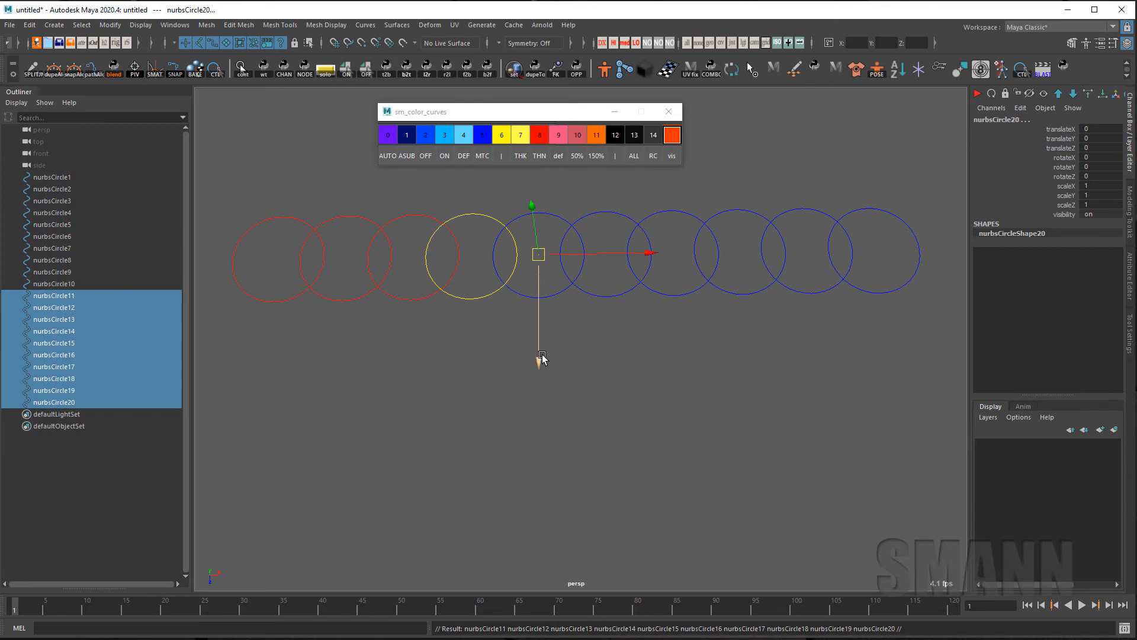
left_click_drag(542, 358, 539, 477)
Color the duplicated row with the automatic sub-control colors (ASUB)
left_click(407, 157)
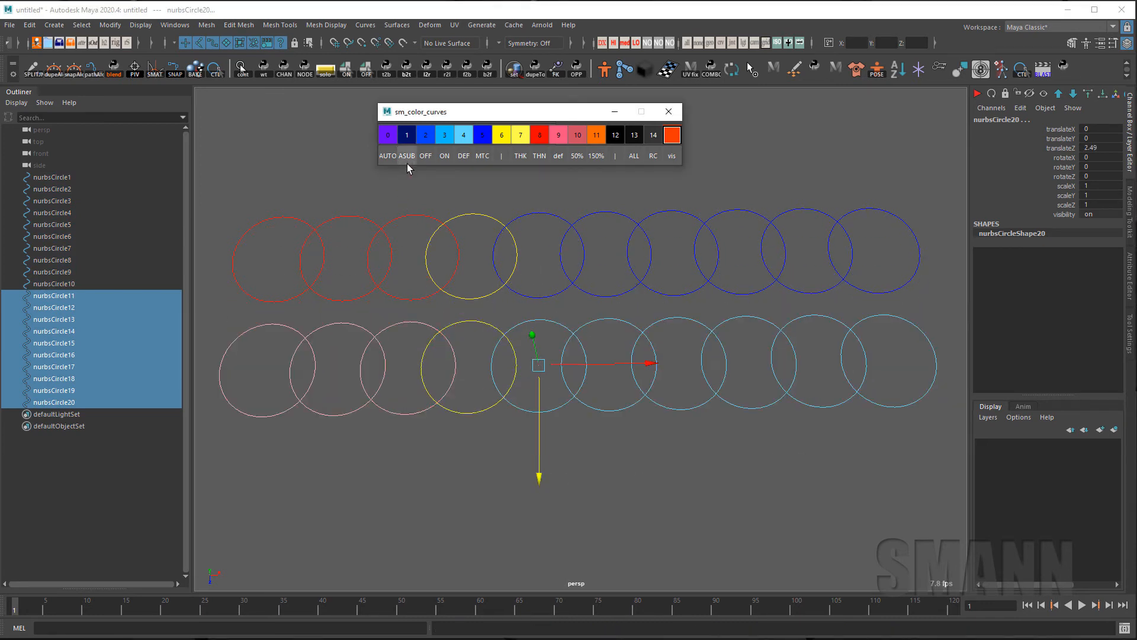
left_click(689, 494)
left_click_drag(280, 401, 877, 385)
left_click(796, 472)
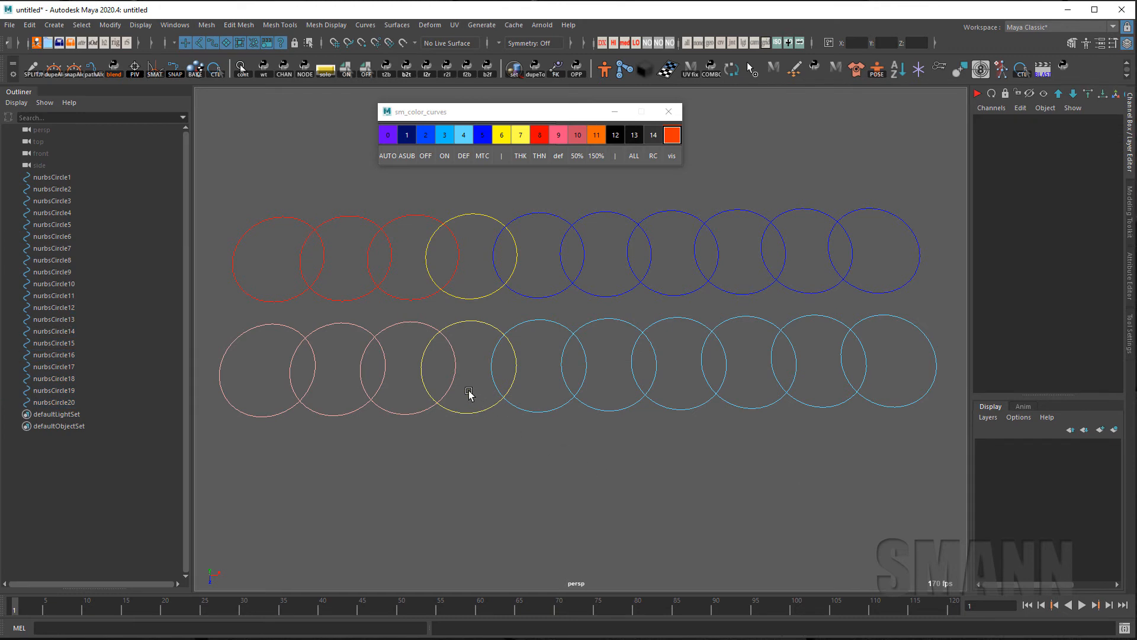
Color the yellow circle in the duplicated row with orange swatch 11
left_click(467, 413)
left_click(597, 134)
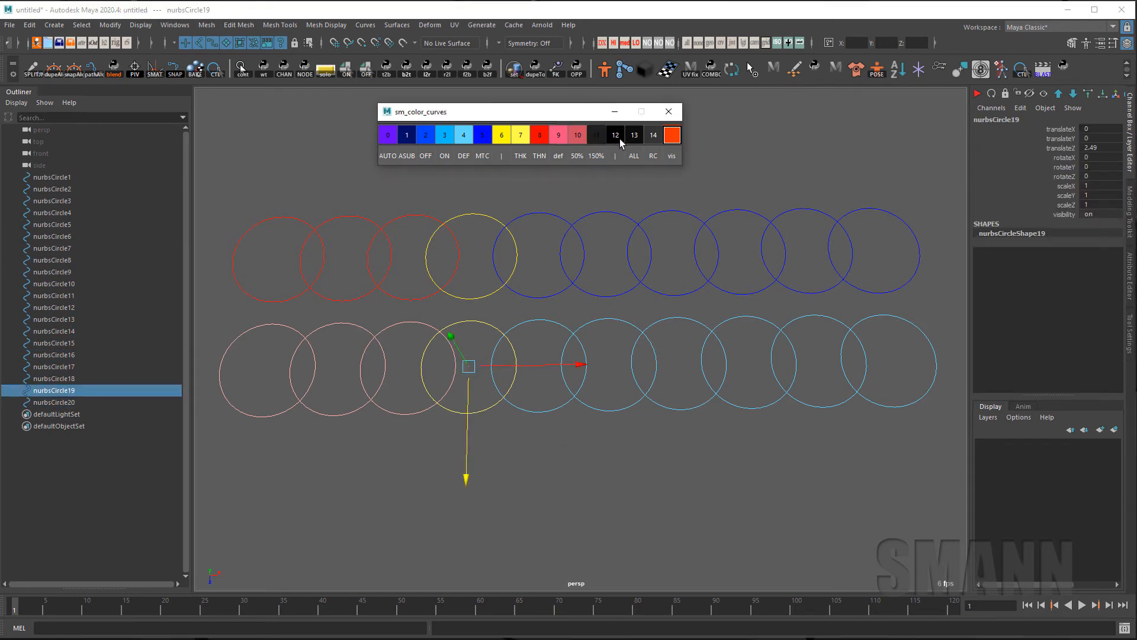
left_click(827, 158)
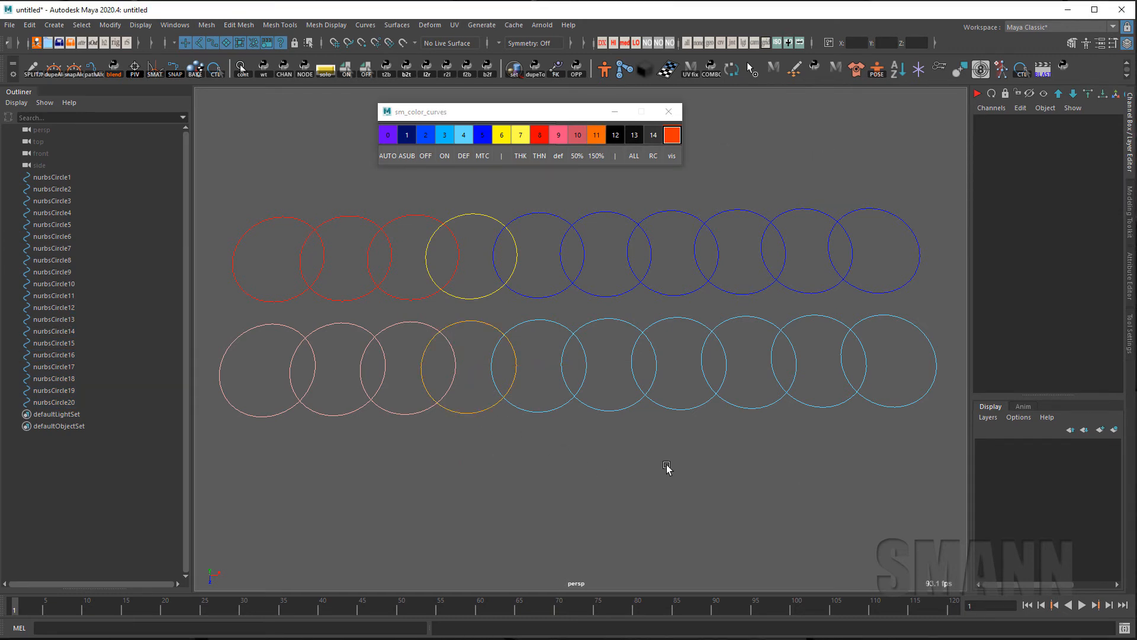
Select the circles in both rows and turn their color overrides off
left_click_drag(238, 377, 966, 471)
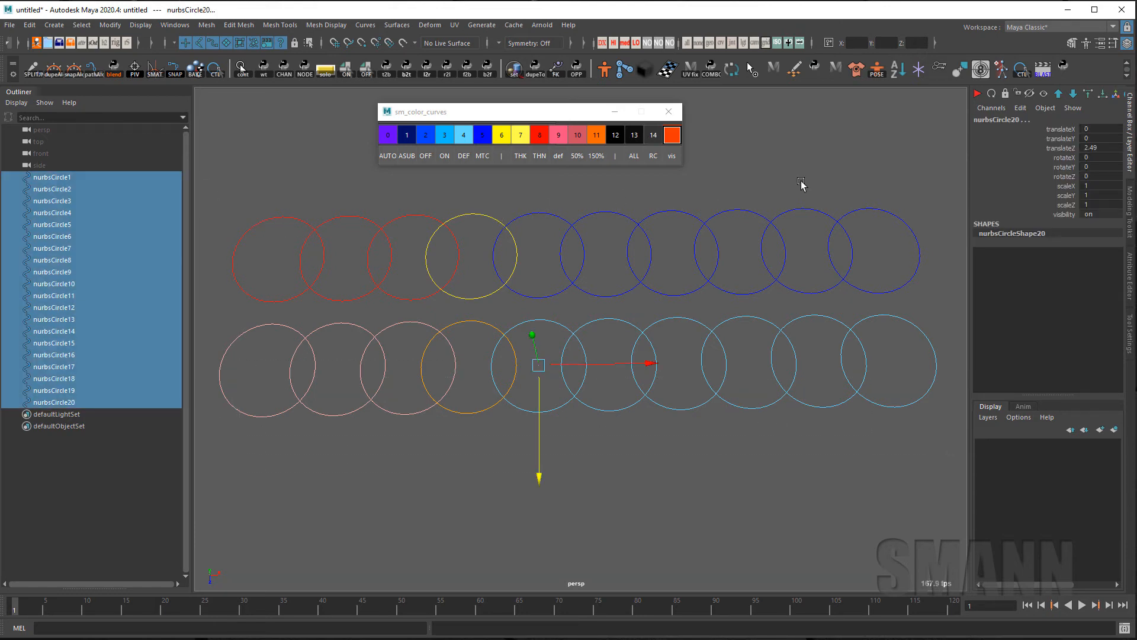
left_click(841, 151)
left_click_drag(243, 196, 888, 456)
left_click(424, 159)
left_click(469, 188)
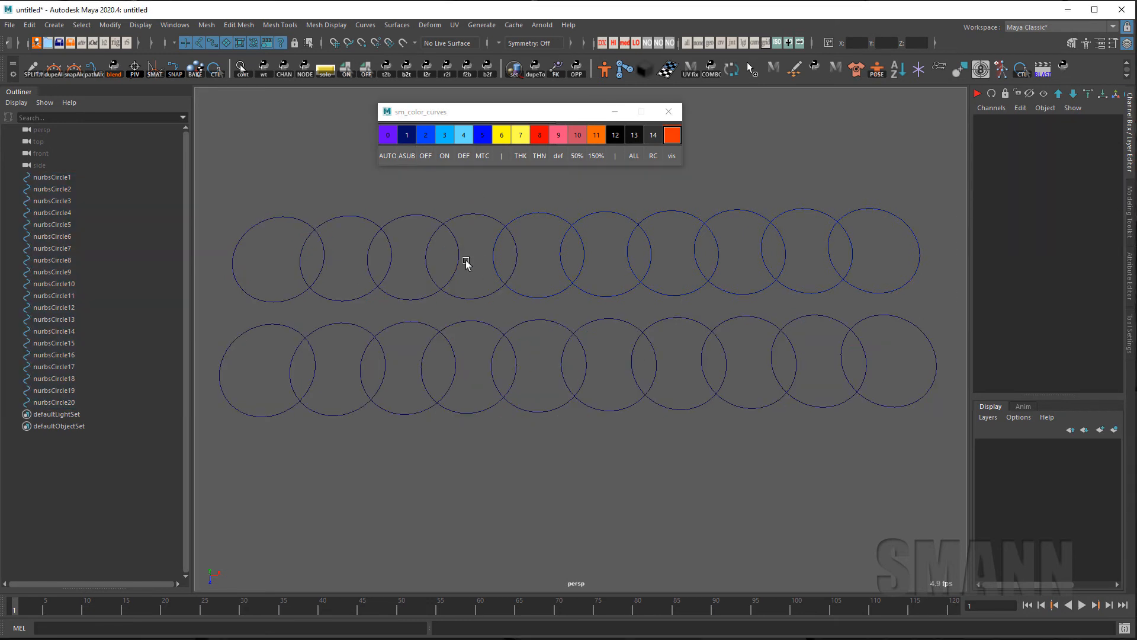
Turn the color overrides back on for both rows and keep all twenty circles selected
left_click_drag(257, 195, 889, 408)
left_click(444, 156)
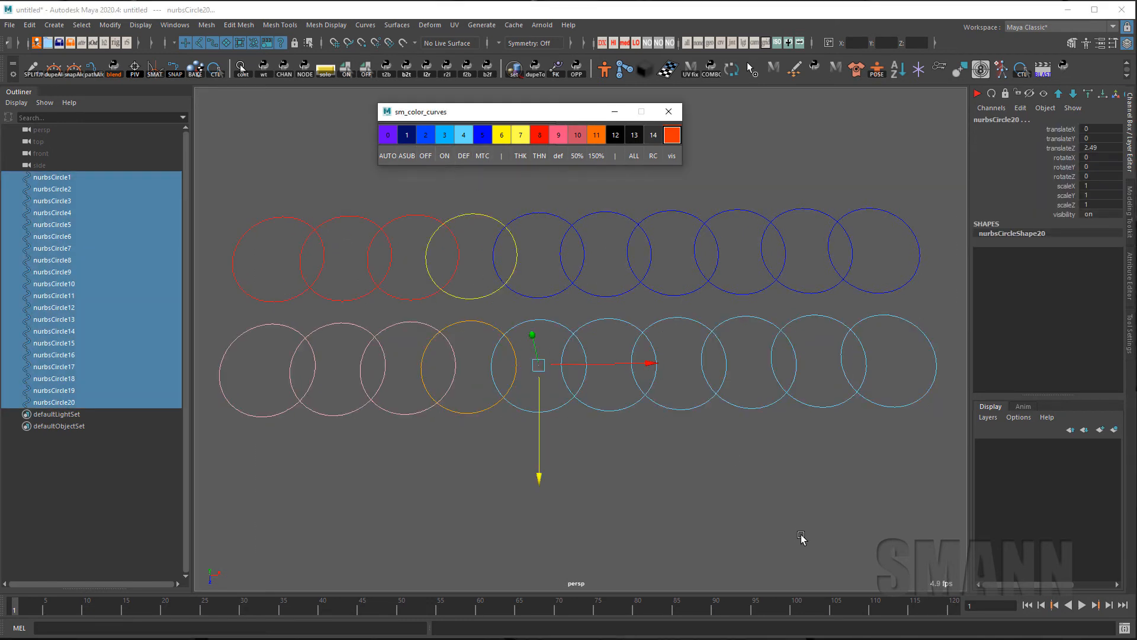
left_click(802, 538)
left_click_drag(204, 205, 962, 520)
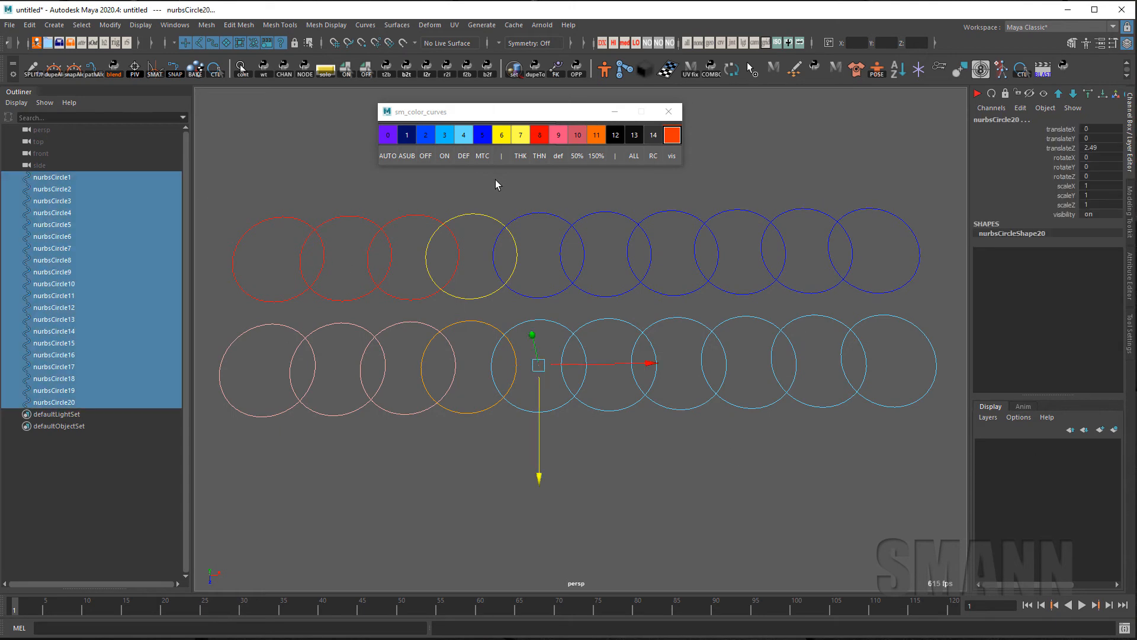
Reset all twenty circles in both rows to the default curve color and try switching their color overrides on again
left_click(464, 156)
left_click(646, 507)
left_click_drag(244, 198, 900, 462)
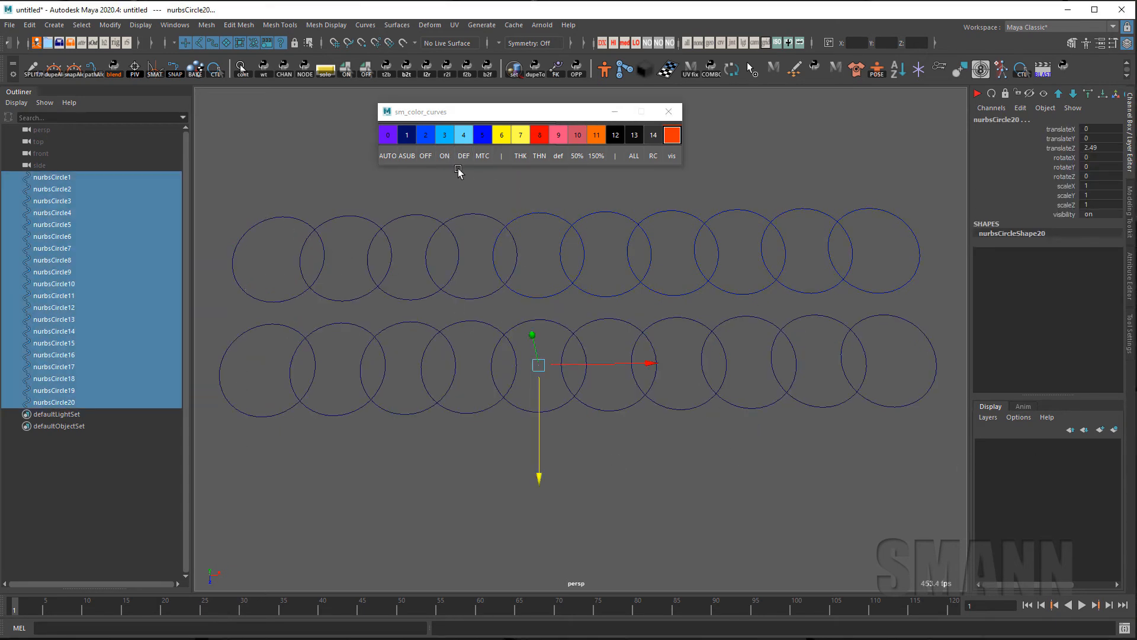
left_click(444, 158)
left_click_drag(261, 202, 884, 360)
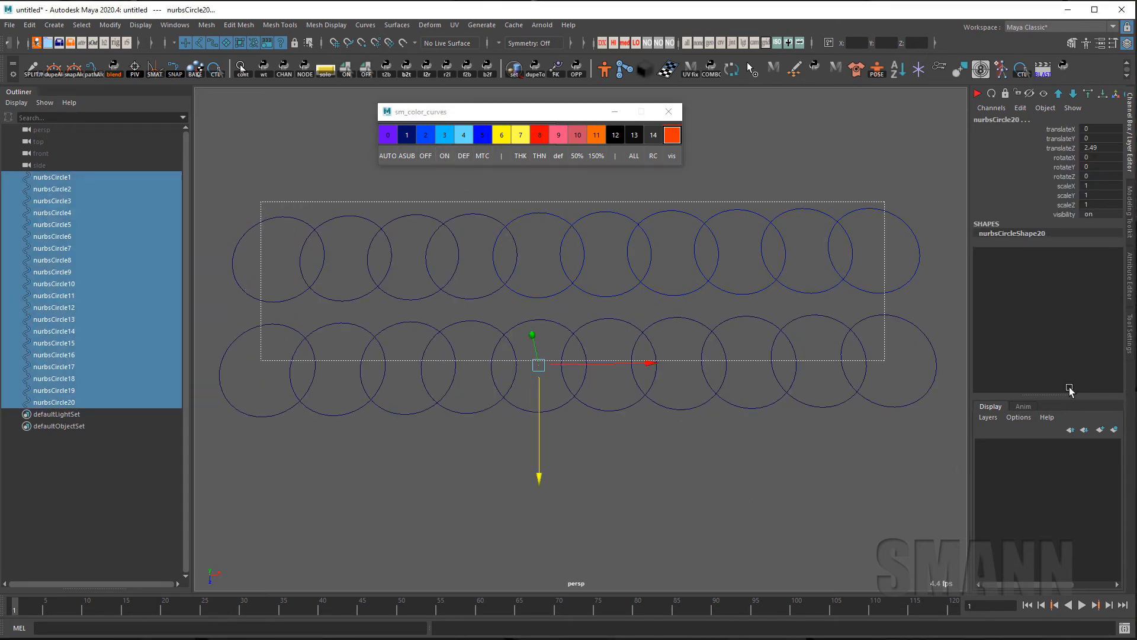
Color both rows with the automatic side colors (AUTO), and the lower row with the automatic sub-control colors (ASUB)
left_click(388, 158)
left_click(309, 349)
left_click_drag(310, 349, 877, 394)
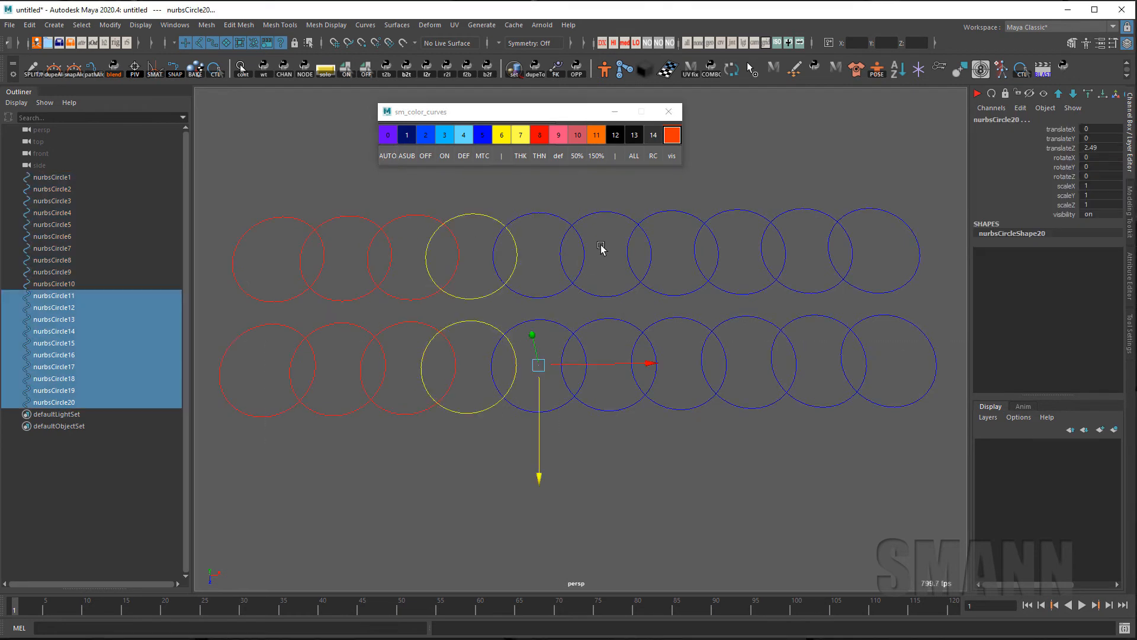
left_click(409, 157)
left_click(801, 535)
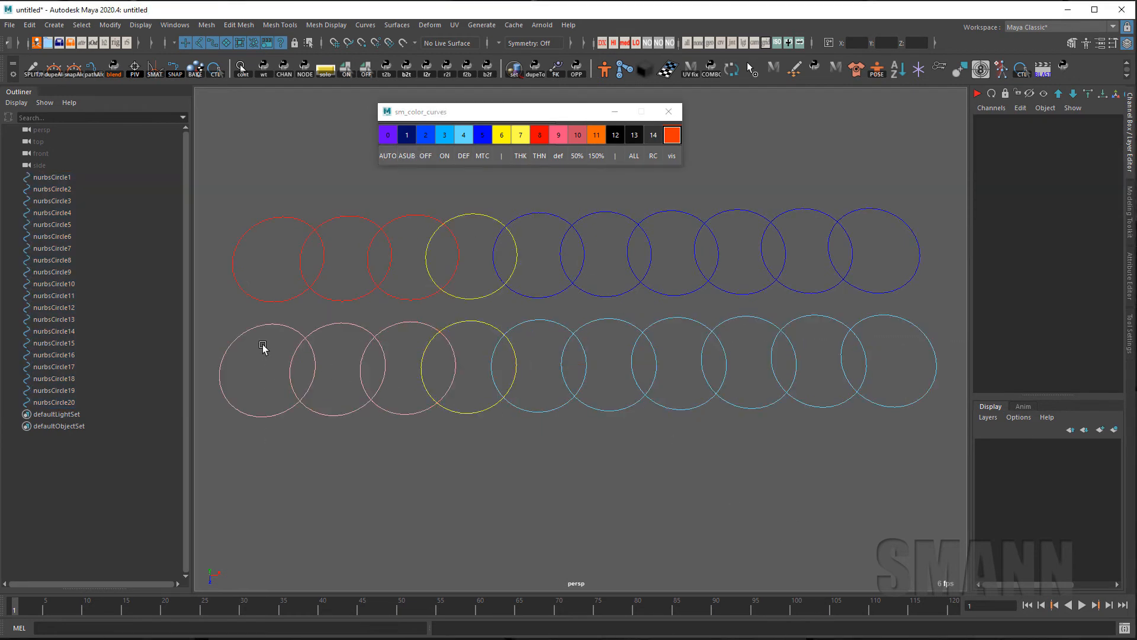
Thicken the lines of all twenty circles (THK), and make the lower row's lines thin (THN)
left_click_drag(288, 249, 954, 450)
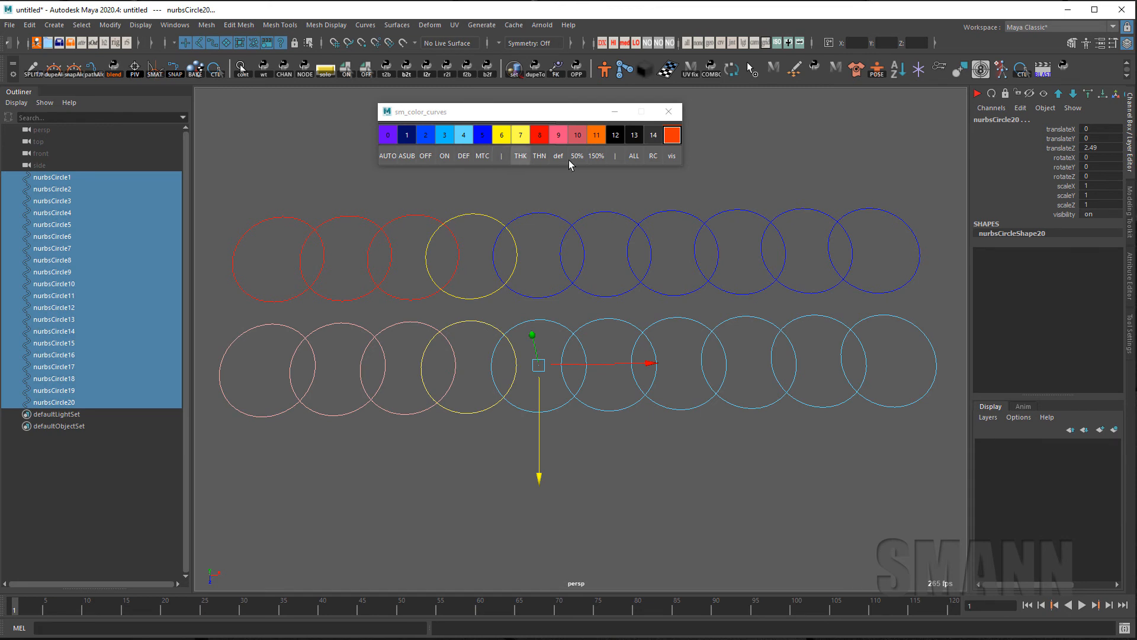
left_click(521, 156)
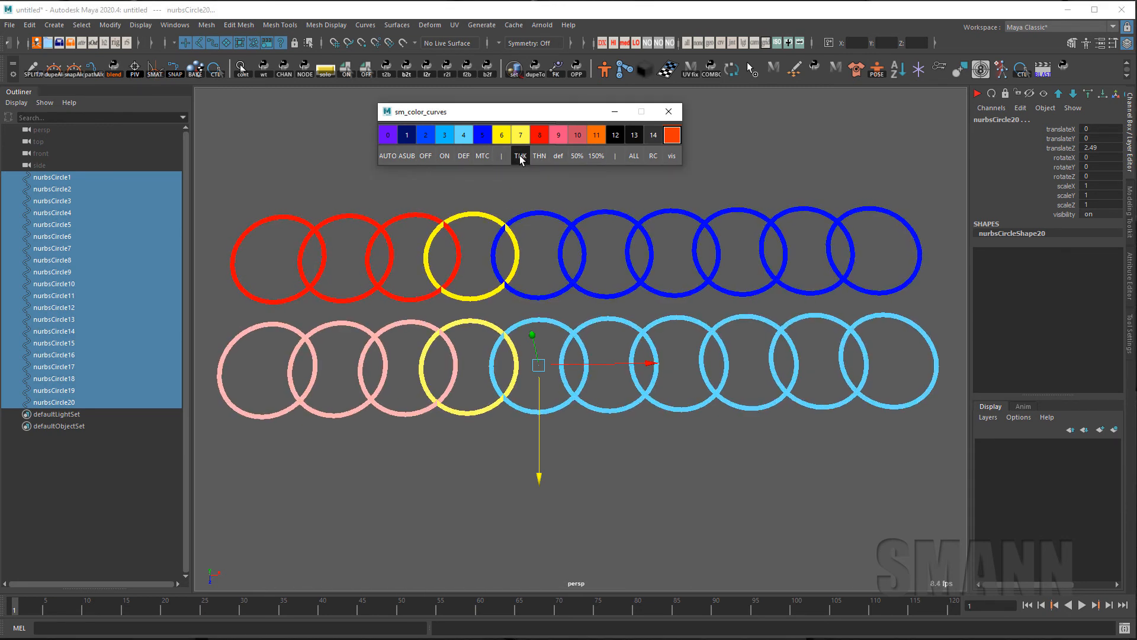
left_click(765, 494)
left_click_drag(253, 364, 889, 394)
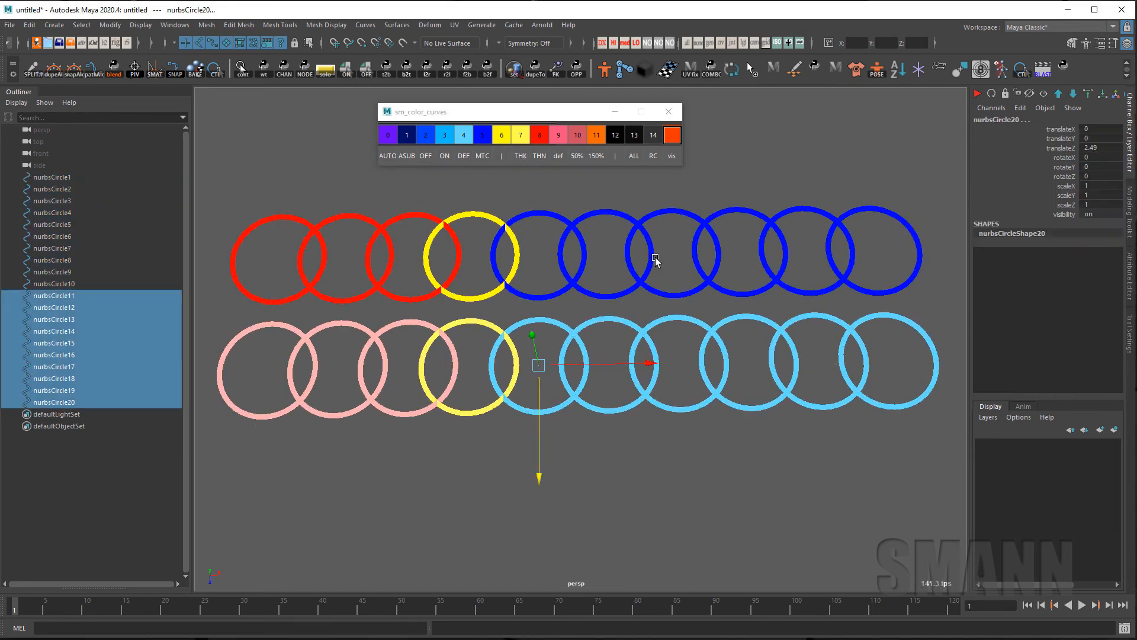
left_click(545, 155)
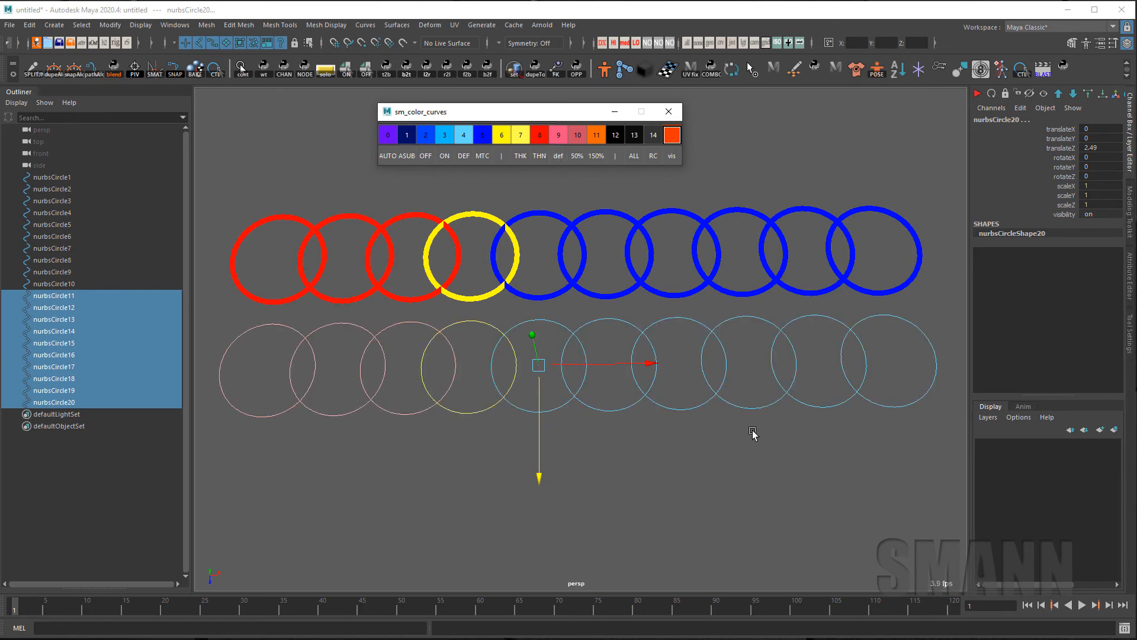
Duplicate the thick yellow circle of the upper row, move the copy to about Z 5.6, and delete it
left_click(592, 433)
left_click(482, 215)
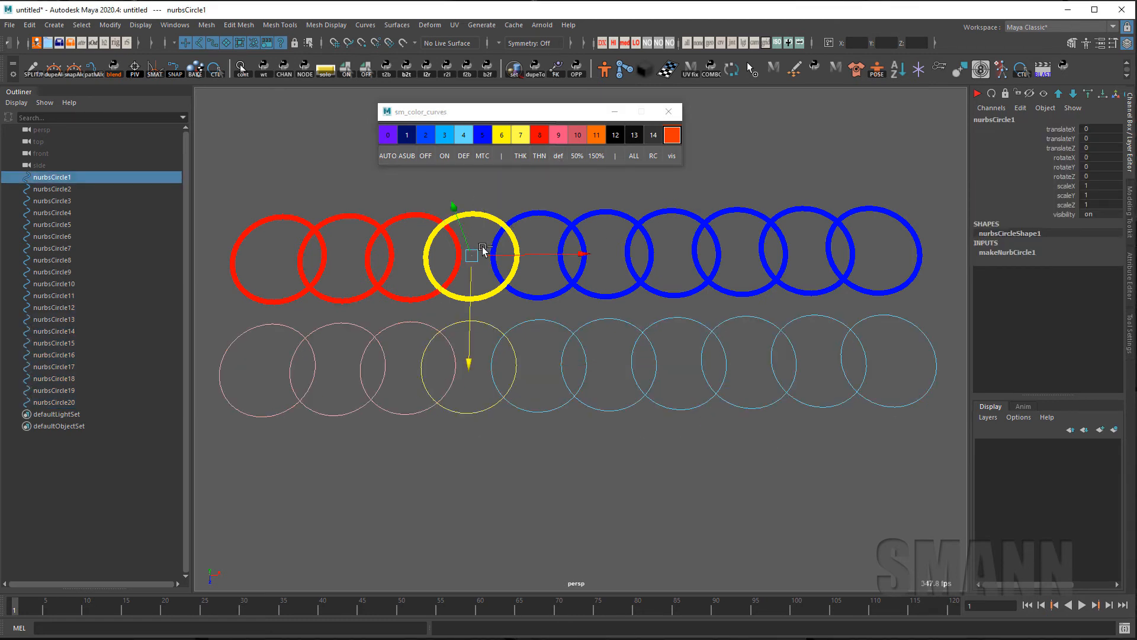
key("ctrl+d")
middle_click_drag(483, 251, 655, 536)
left_click_drag(654, 535, 436, 504)
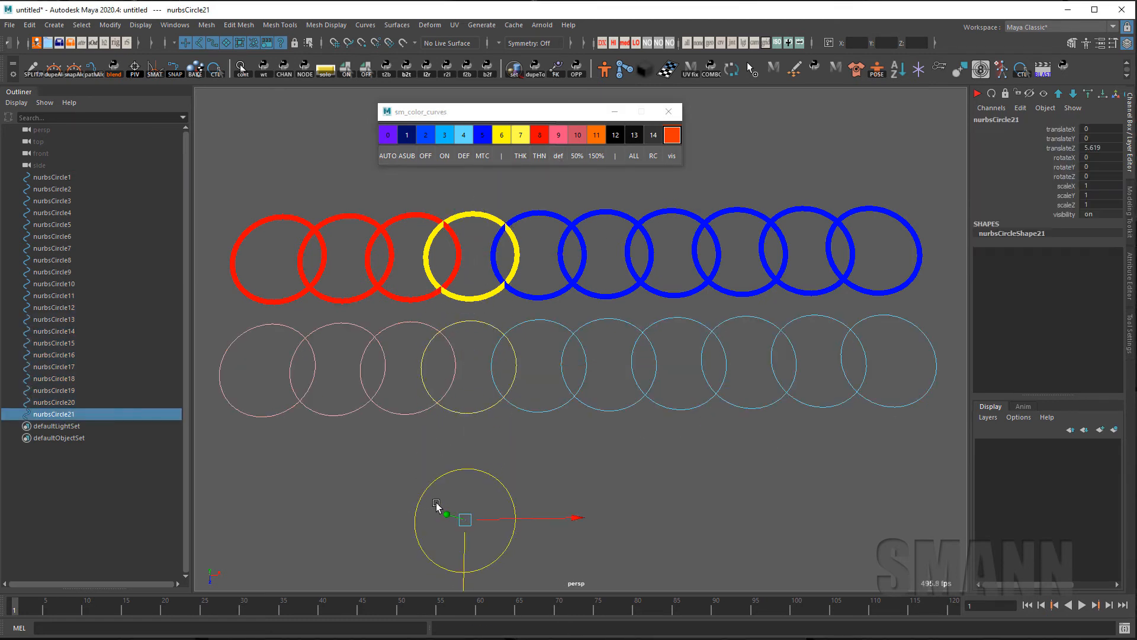
key("Delete")
Duplicate the upper yellow circle again, move the copy to about Z 4.1, thicken its line, and delete it
left_click(479, 218)
key("ctrl+d")
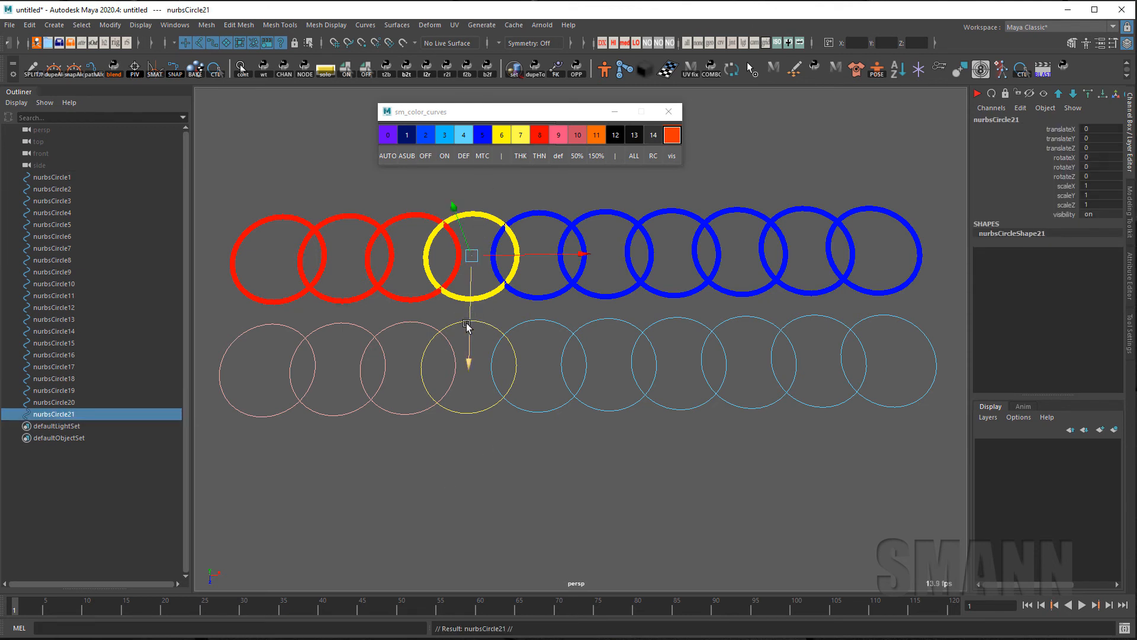
left_click_drag(467, 325, 466, 514)
left_click(520, 156)
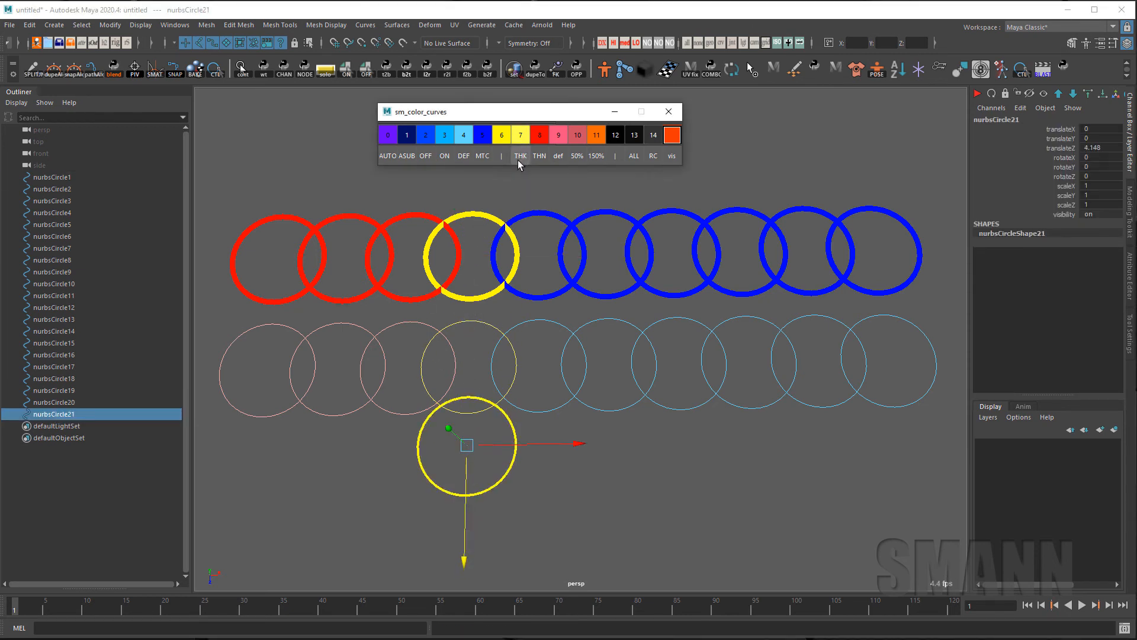
left_click_drag(590, 465, 466, 466)
key("Delete")
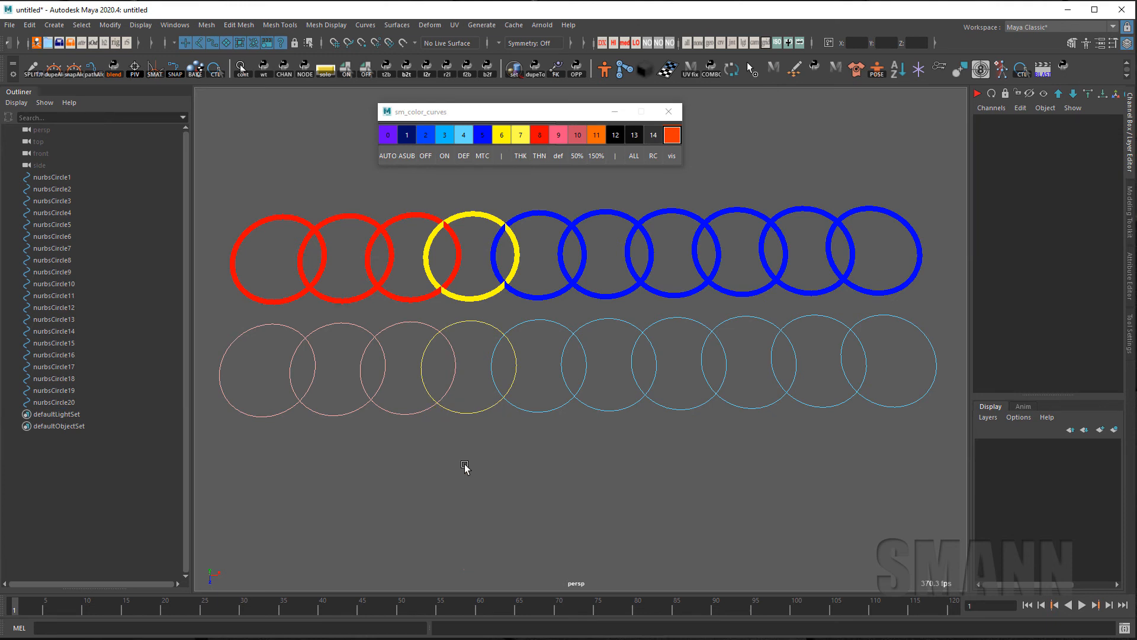
Select both rows and shrink all twenty circles around their own centers using the 50% scaling several times
left_click_drag(252, 186, 894, 332)
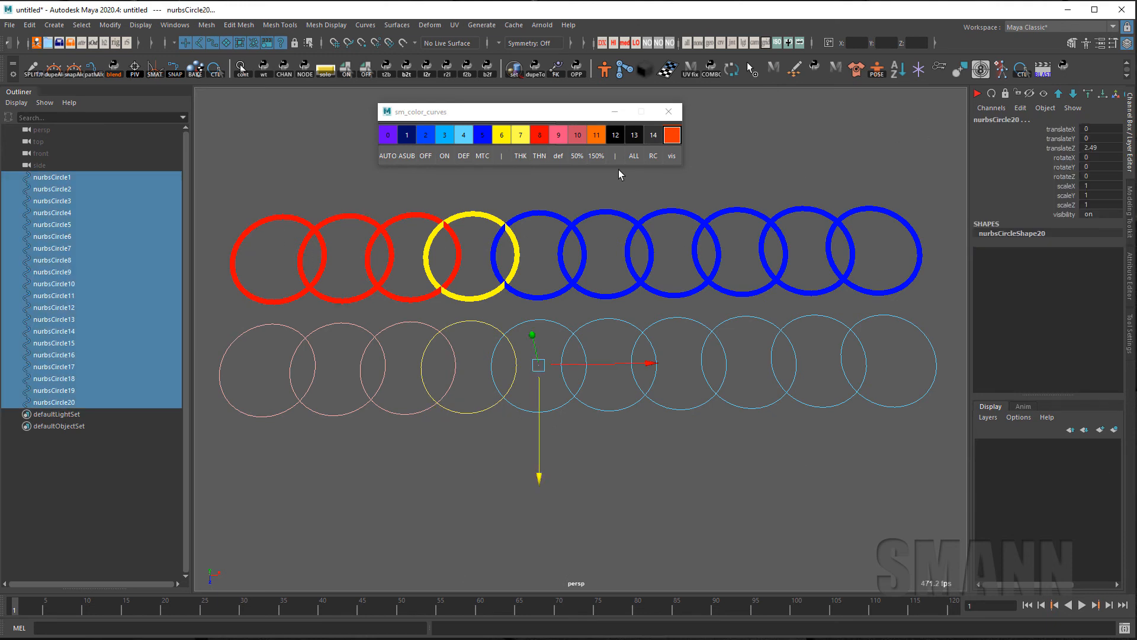
left_click(577, 156)
left_click(596, 156)
left_click(578, 157)
left_click(578, 156)
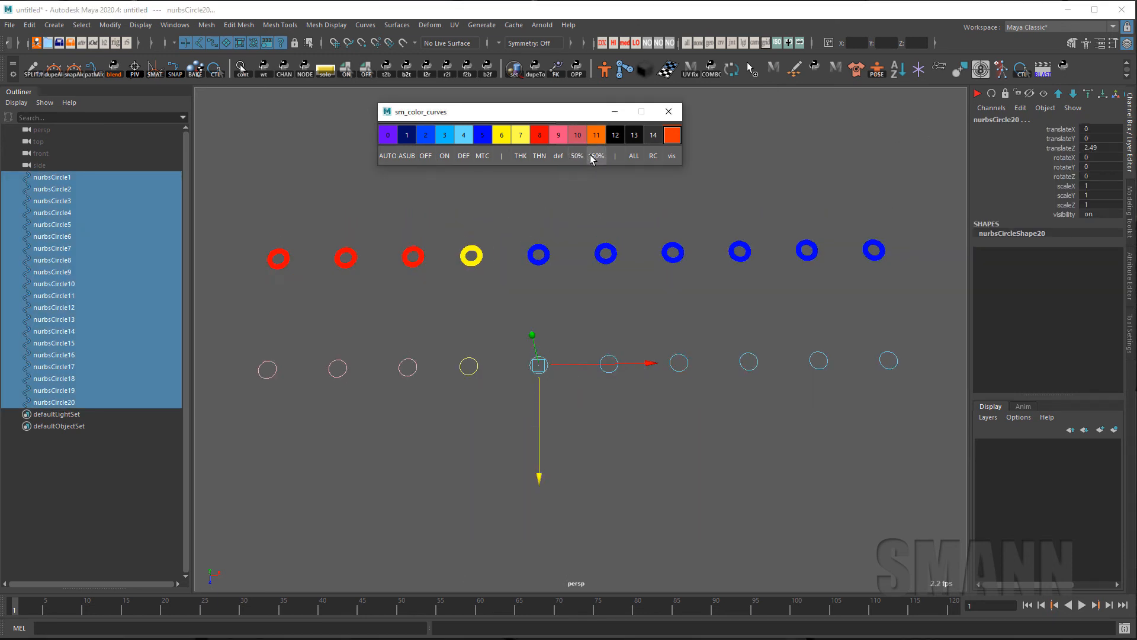
Enlarge all twenty circles until they strongly overlap, applying the 150% scaling repeatedly
left_click(596, 156)
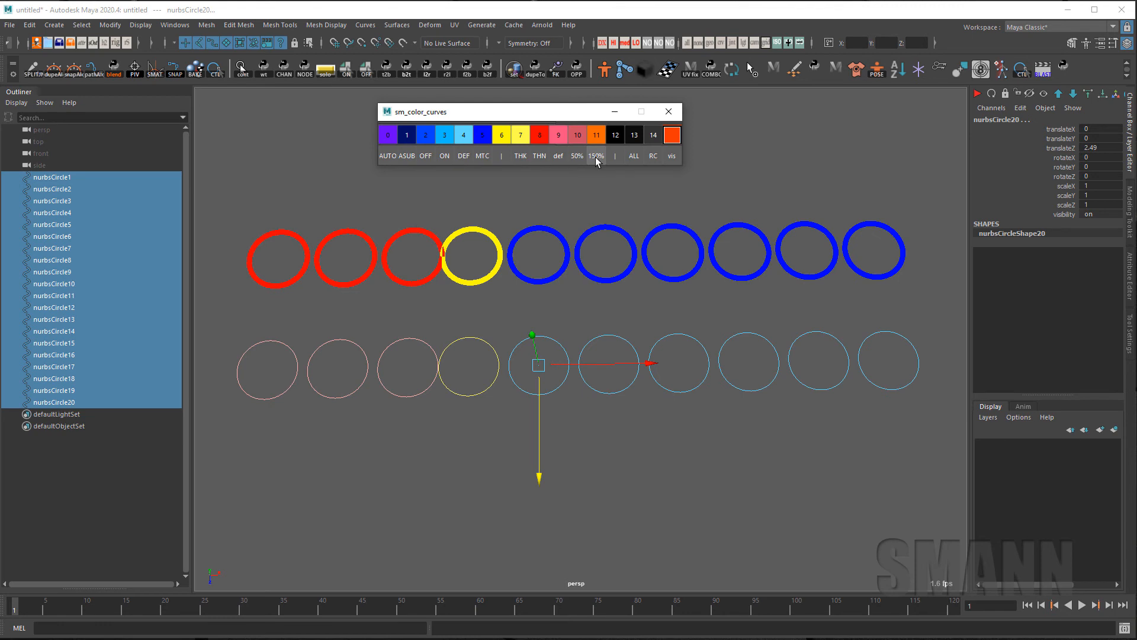
left_click(577, 156)
left_click(598, 157)
left_click(598, 157)
left_click(598, 157)
left_click(598, 157)
left_click(598, 157)
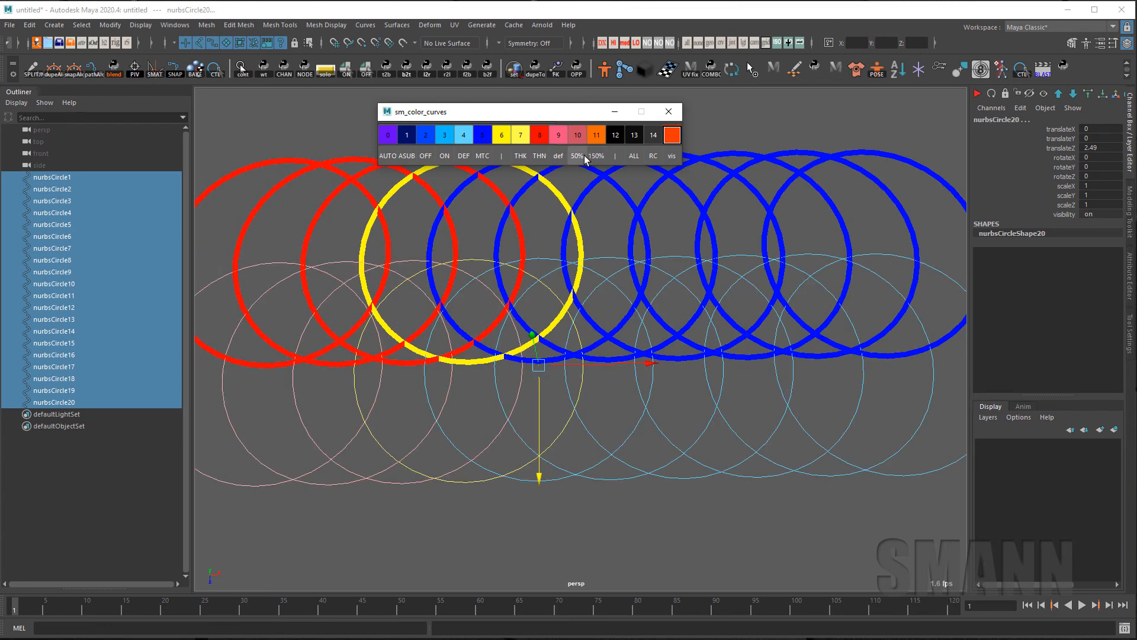
Shrink all twenty circles with repeated 50% scaling and finish with a 150% scaling so they no longer overlap
left_click(581, 157)
left_click(577, 156)
left_click(578, 156)
left_click(595, 158)
Try the 50% scaling on the control vertices of the second blue circle in the upper row, and undo the scaling
left_click(640, 208)
left_click(628, 250)
right_click_drag(629, 249, 549, 259)
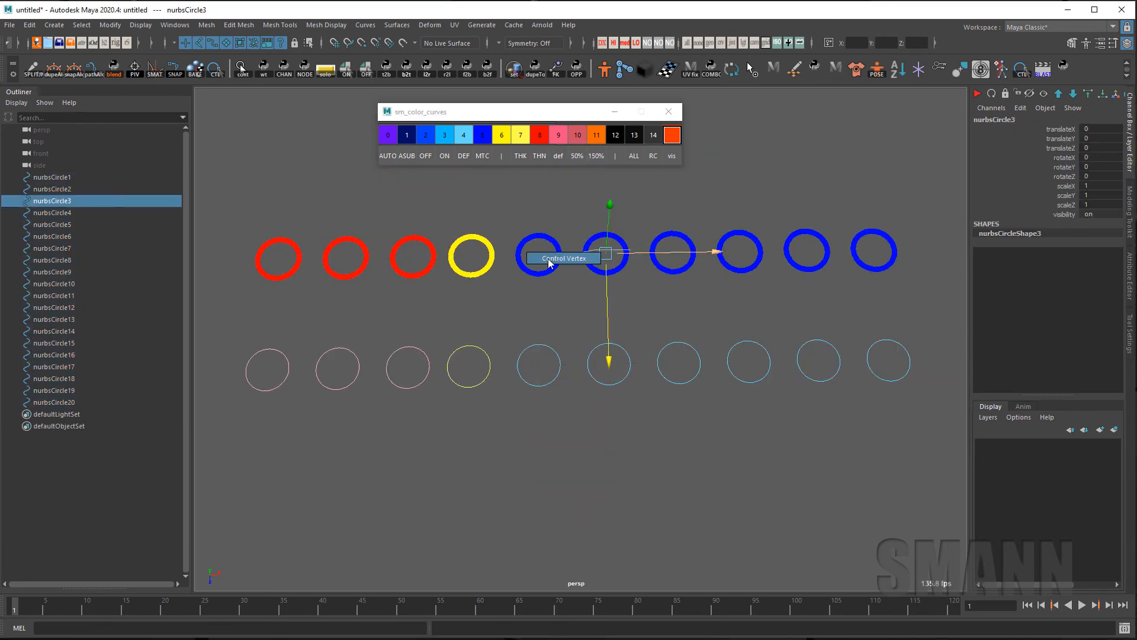
left_click(579, 156)
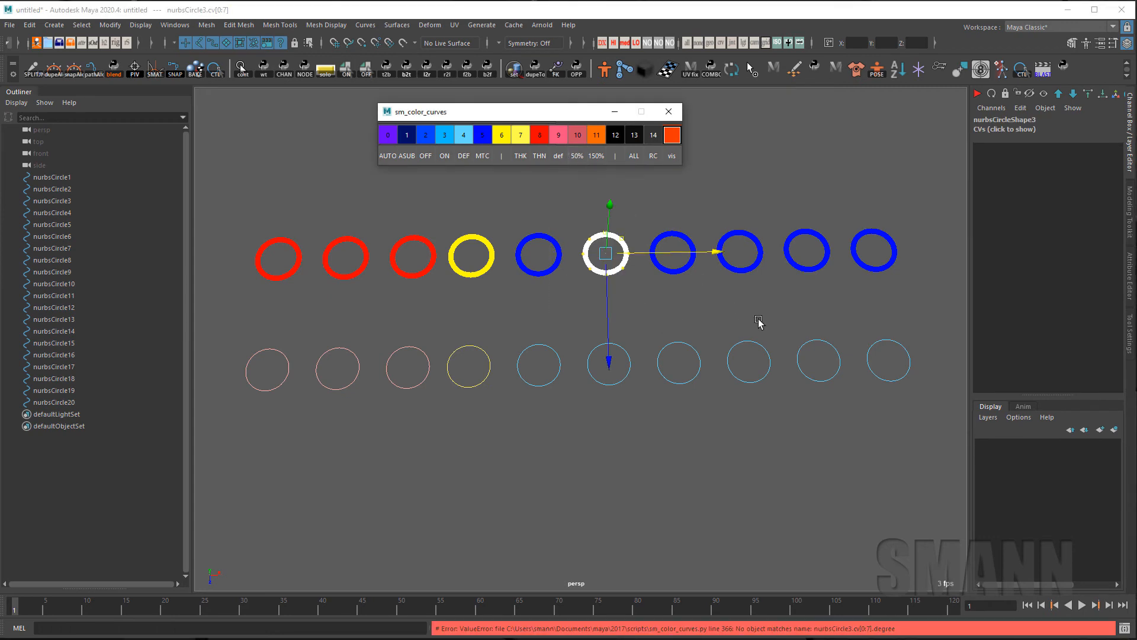
key("r")
key("ctrl+z")
key("ctrl+z")
key("ctrl+z")
key("ctrl+z")
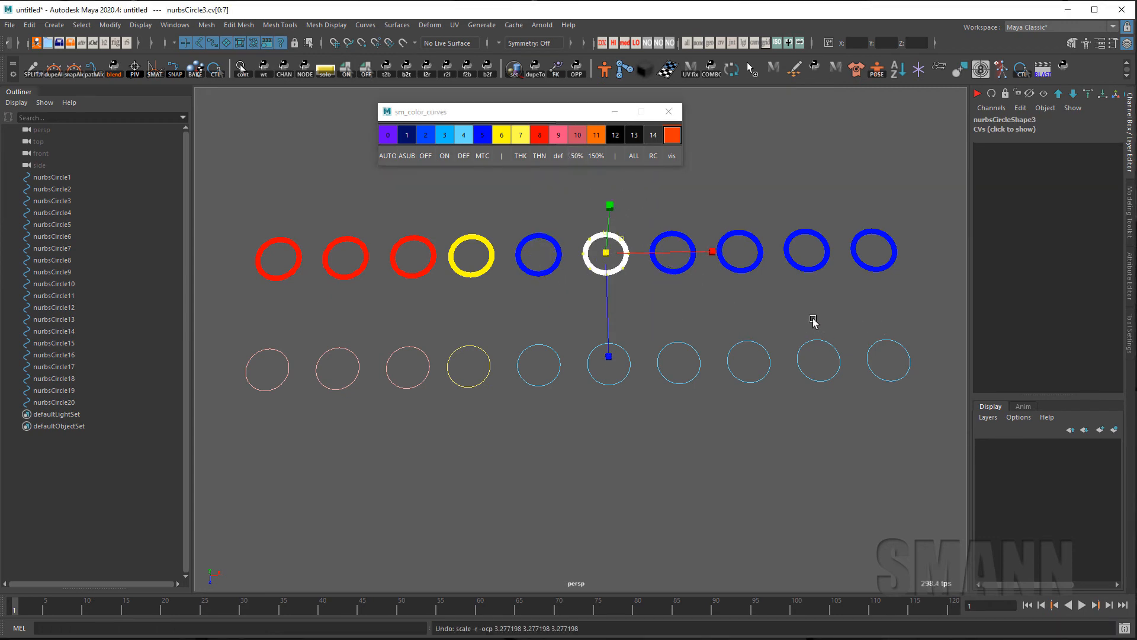
Try the 50% scaling on a few control vertices of the third red circle in component mode, and deselect them
key("F8")
left_click(794, 315)
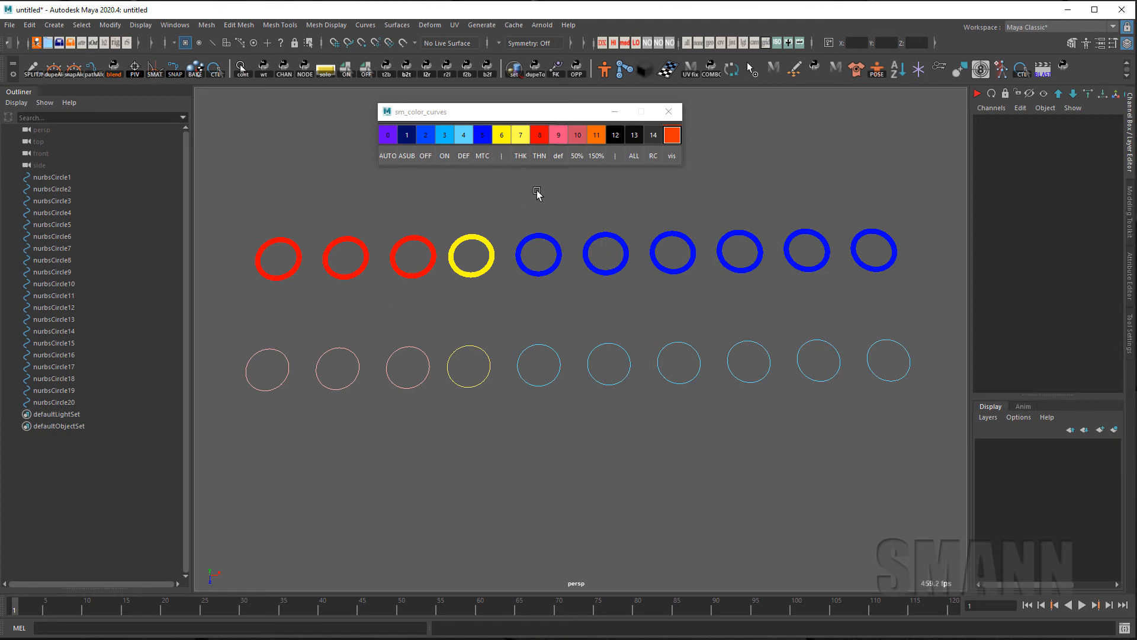
left_click_drag(376, 271, 417, 301)
left_click(577, 156)
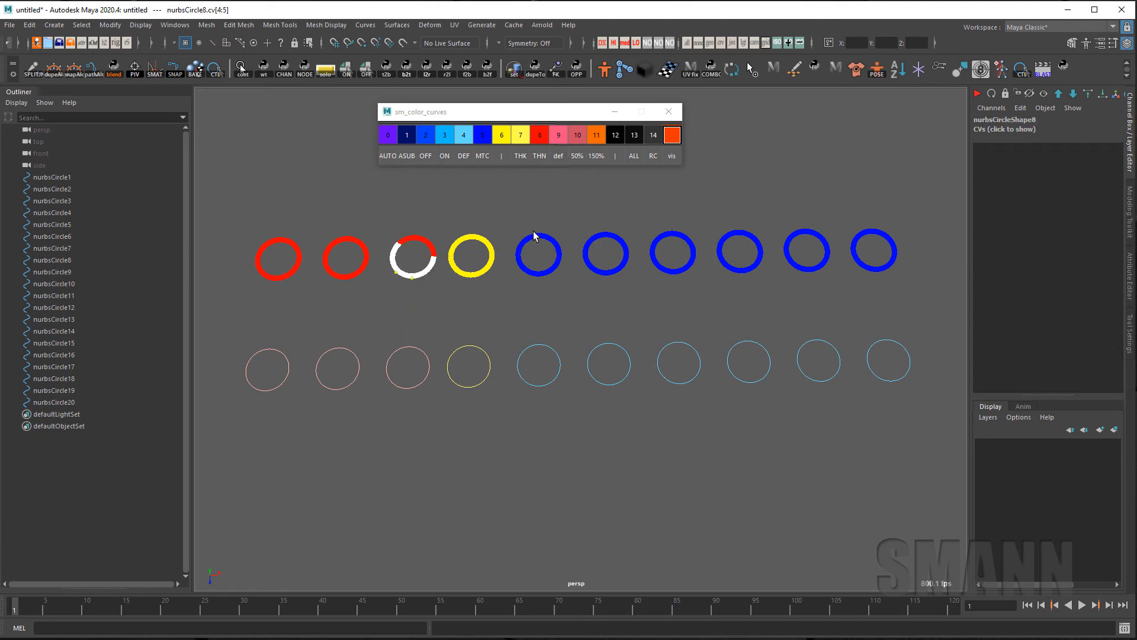
left_click(596, 249)
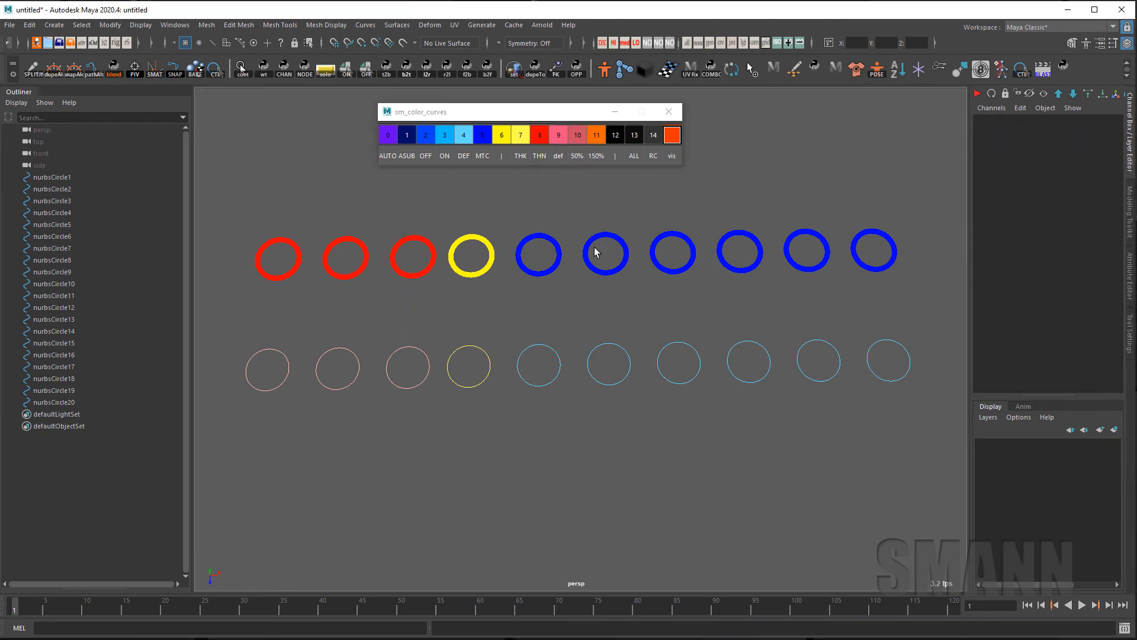
Return to object mode and shrink the third red circle and the first blue circle in the upper row with the 50% scaling
left_click_drag(401, 240, 544, 287)
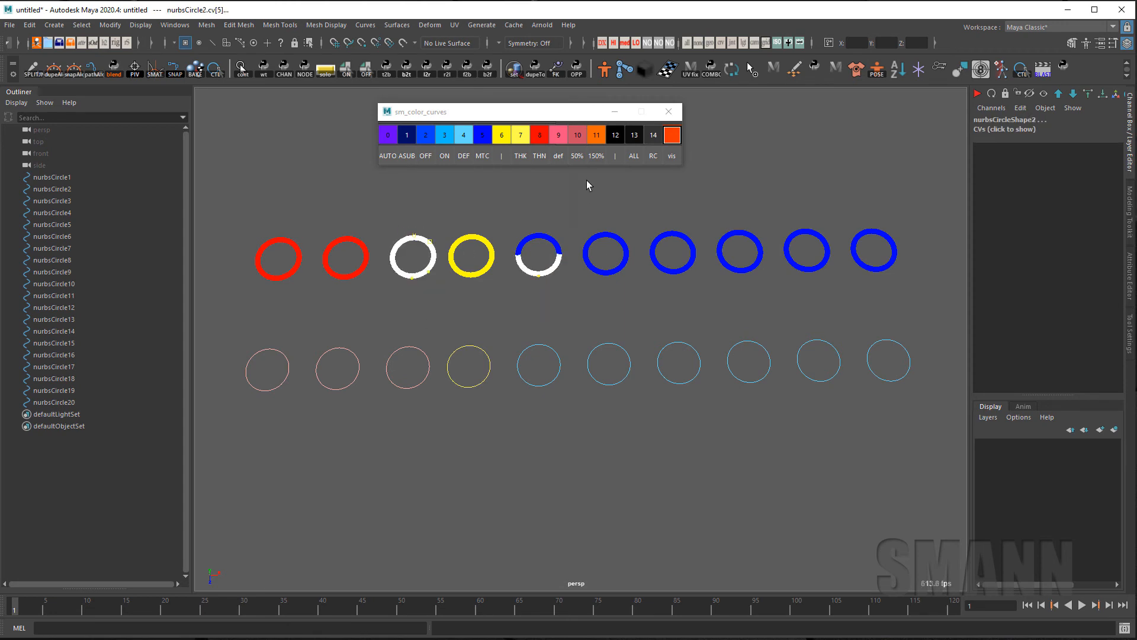
key("F8")
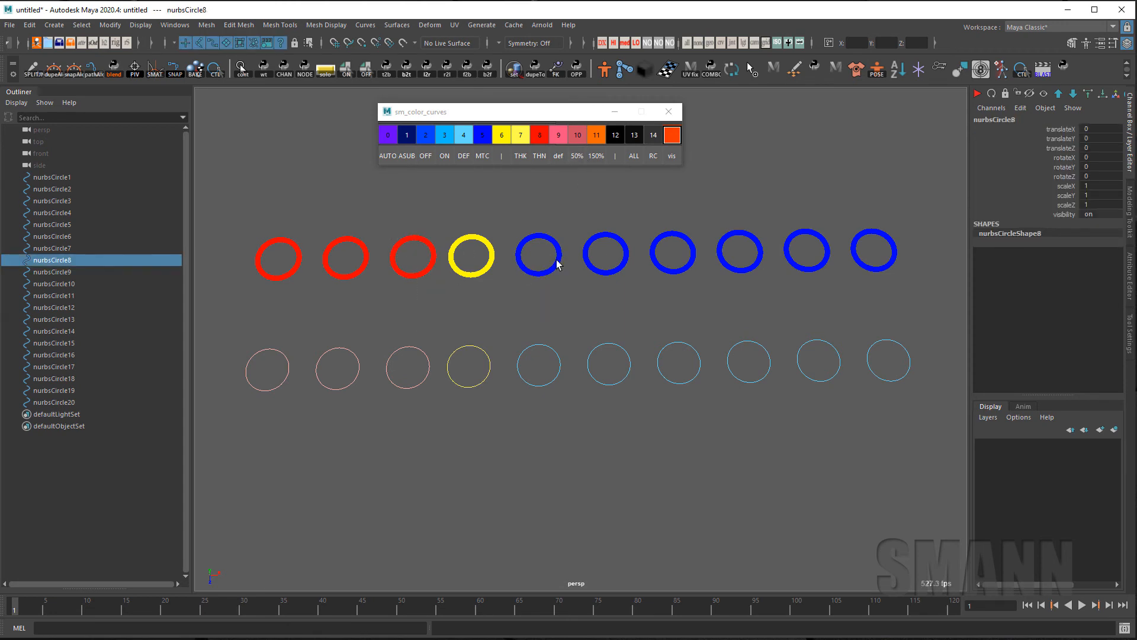
left_click(577, 156)
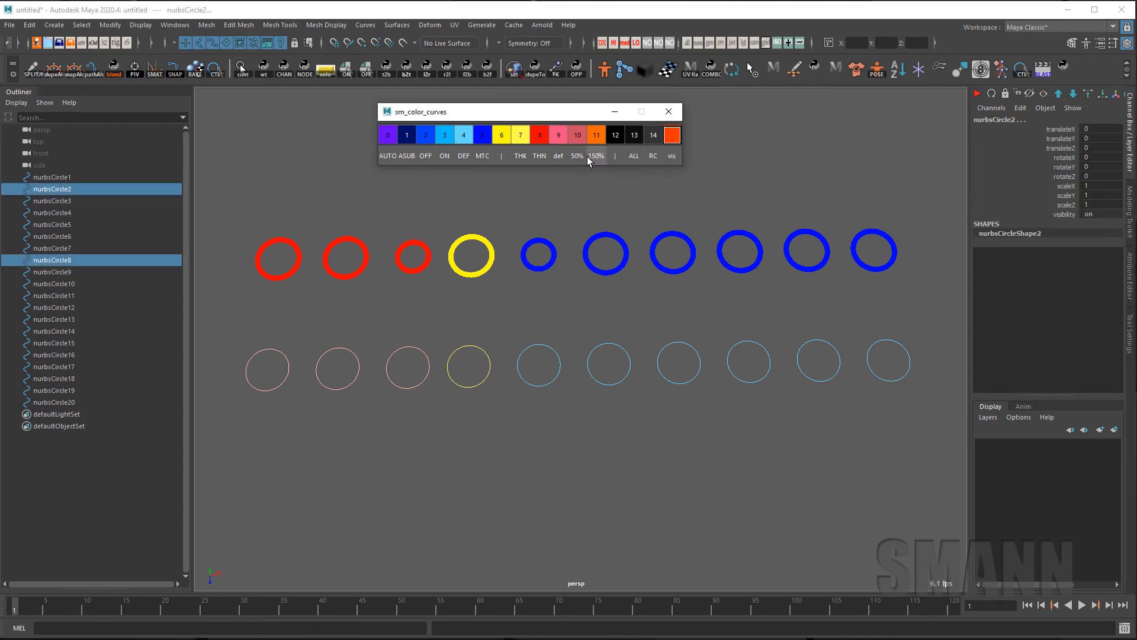
left_click(534, 191)
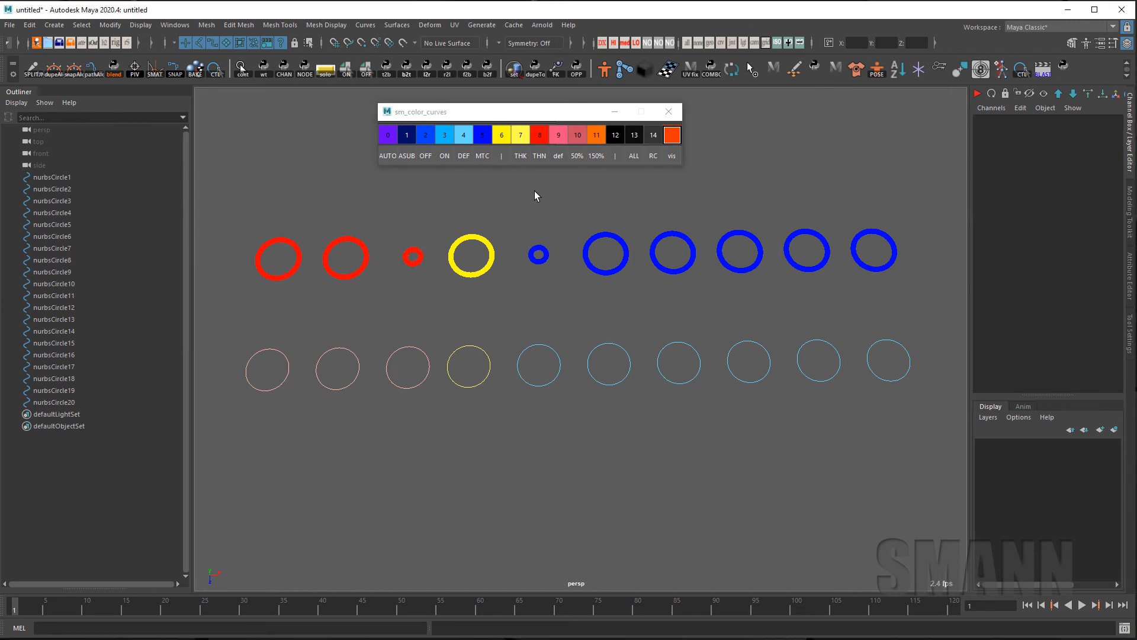
Create an ALLKEYABLE set from the upper yellow circle with ALL, and expand the set in the Outliner
left_click_drag(357, 351, 915, 409)
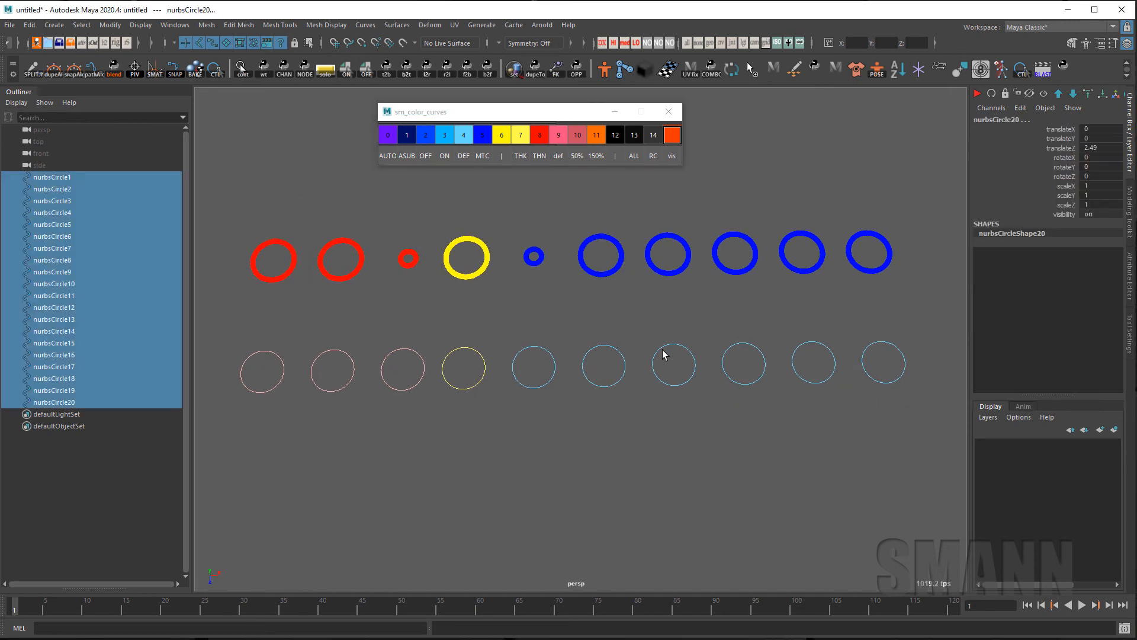
left_click(581, 189)
left_click_drag(474, 282, 474, 279)
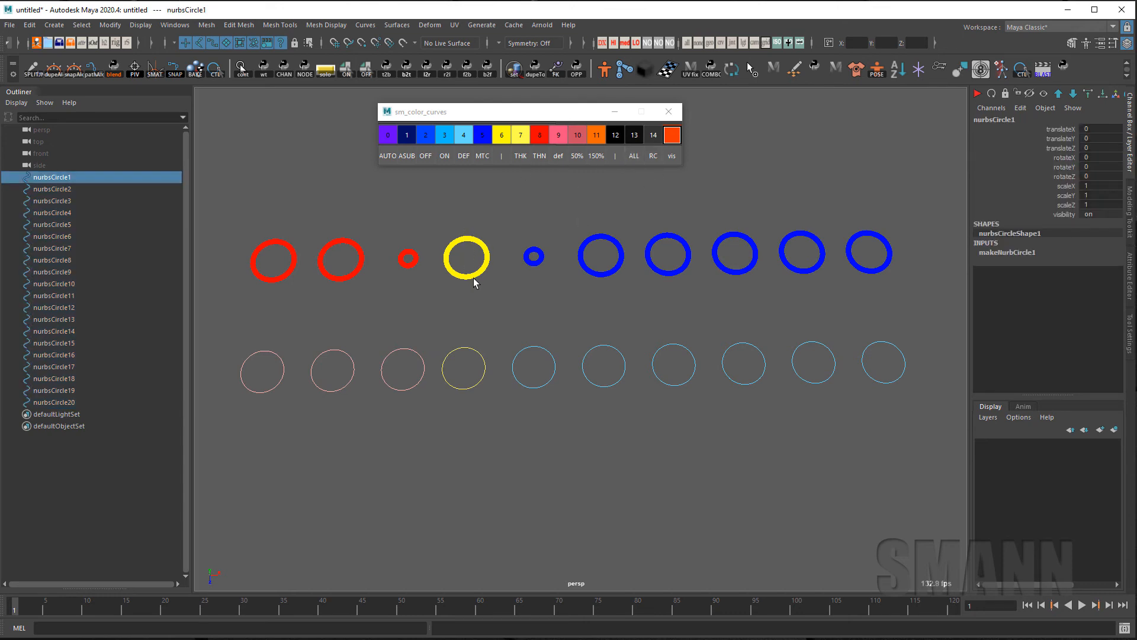
left_click(633, 161)
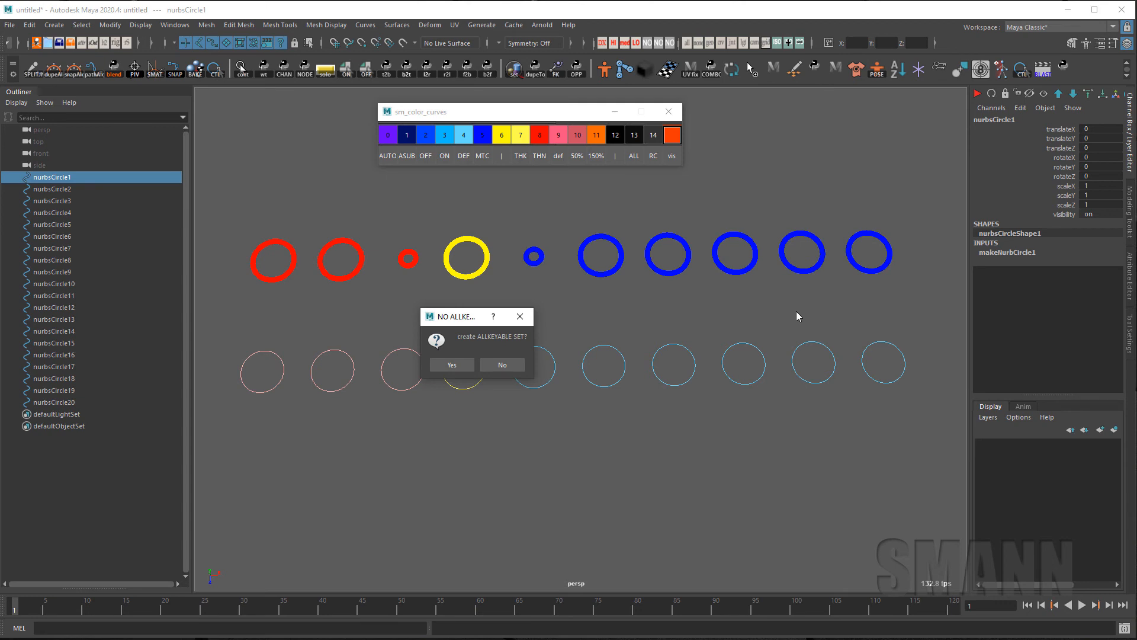
left_click(450, 365)
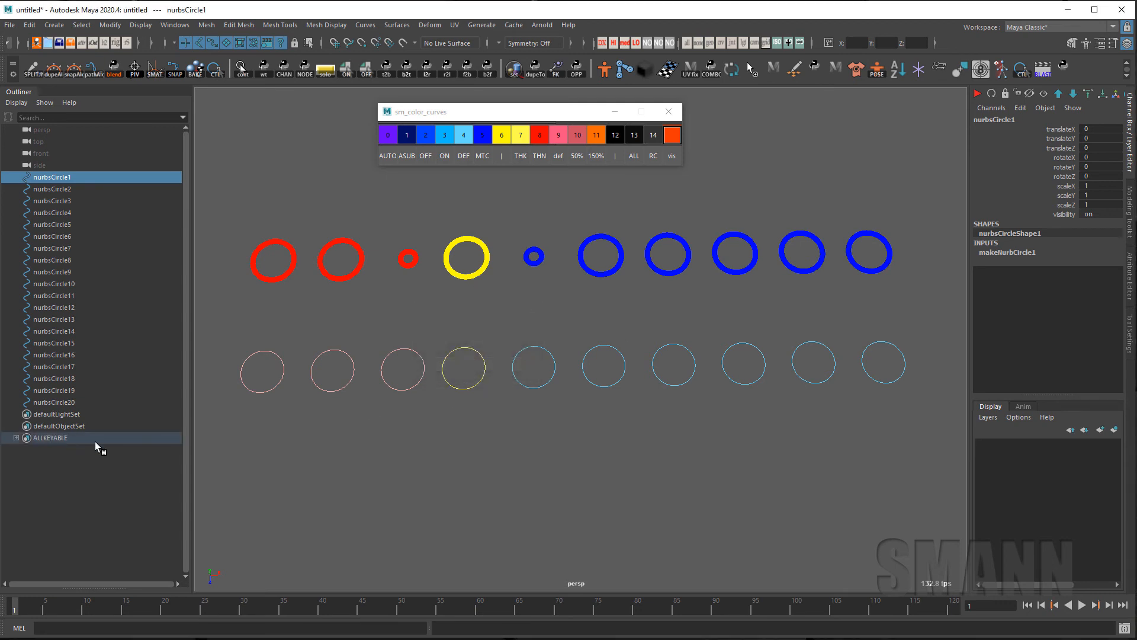
left_click(16, 438)
Add all twenty circles of both rows to the ALLKEYABLE set and clear the selection
left_click(471, 461)
left_click_drag(239, 216, 924, 442)
left_click(634, 156)
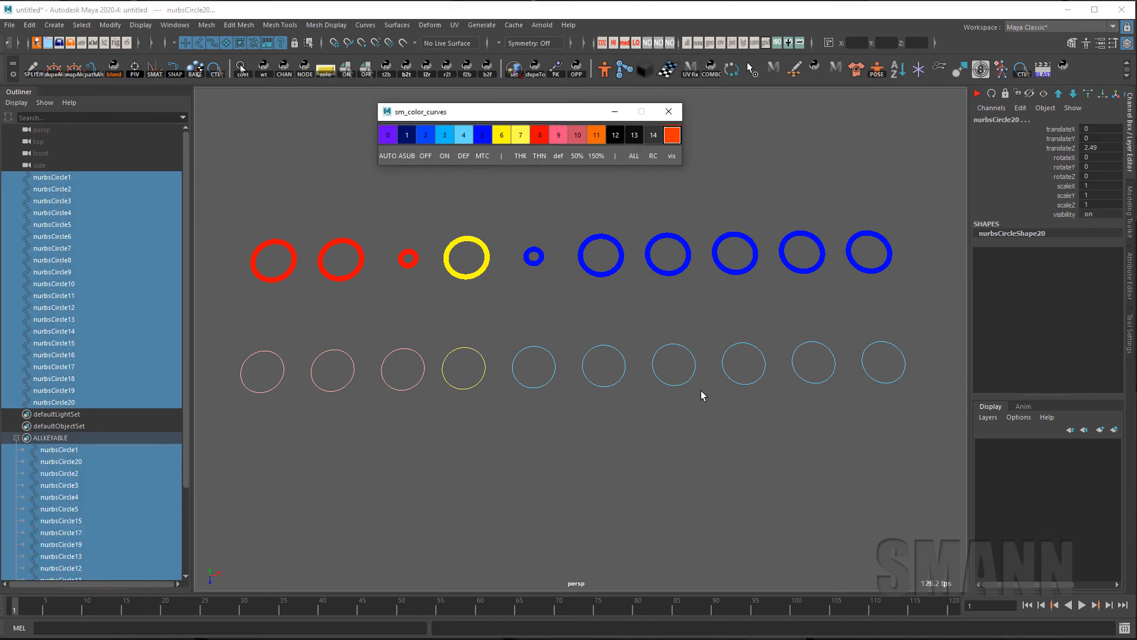
scroll(100, 445, "down", 3)
left_click(411, 454)
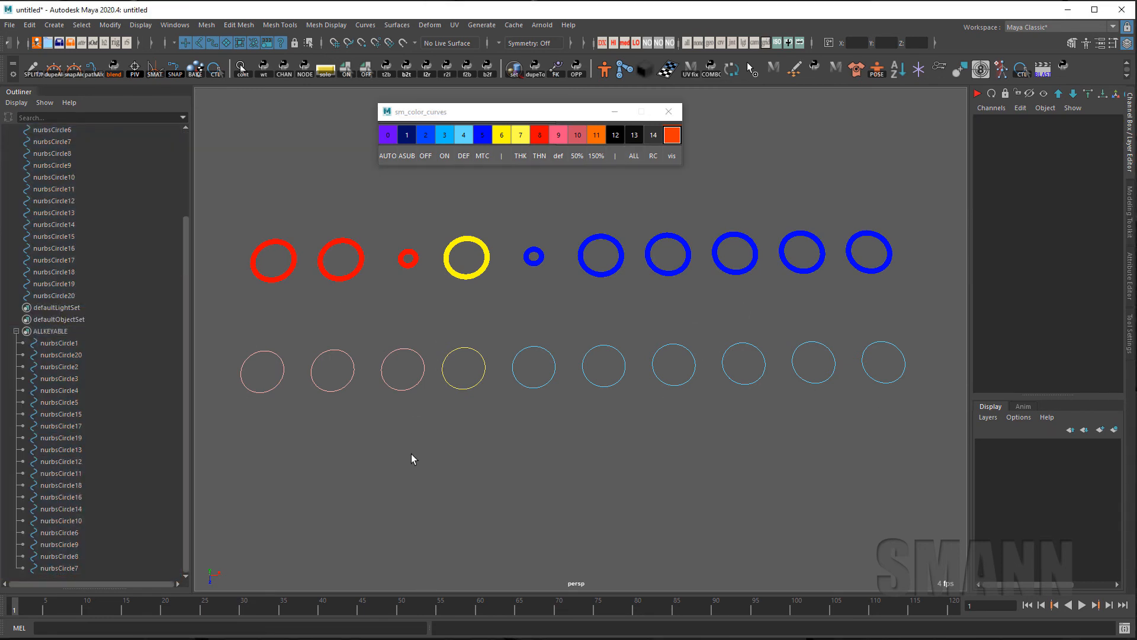
Select the members of the ALLKEYABLE set from the Outliner
left_click(123, 332)
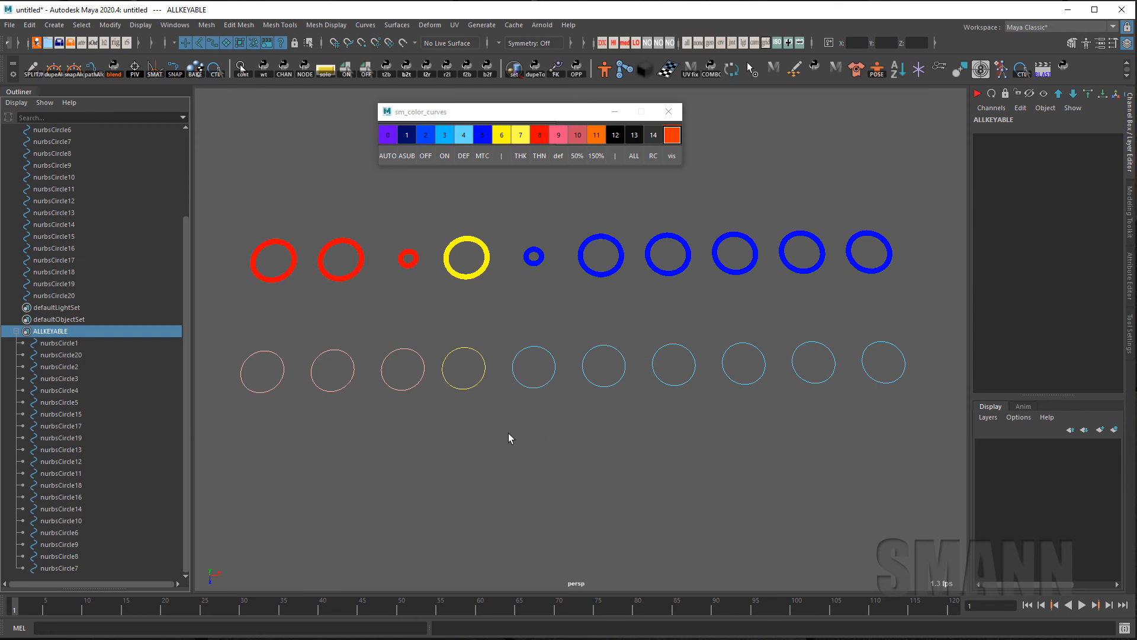
right_click(80, 332)
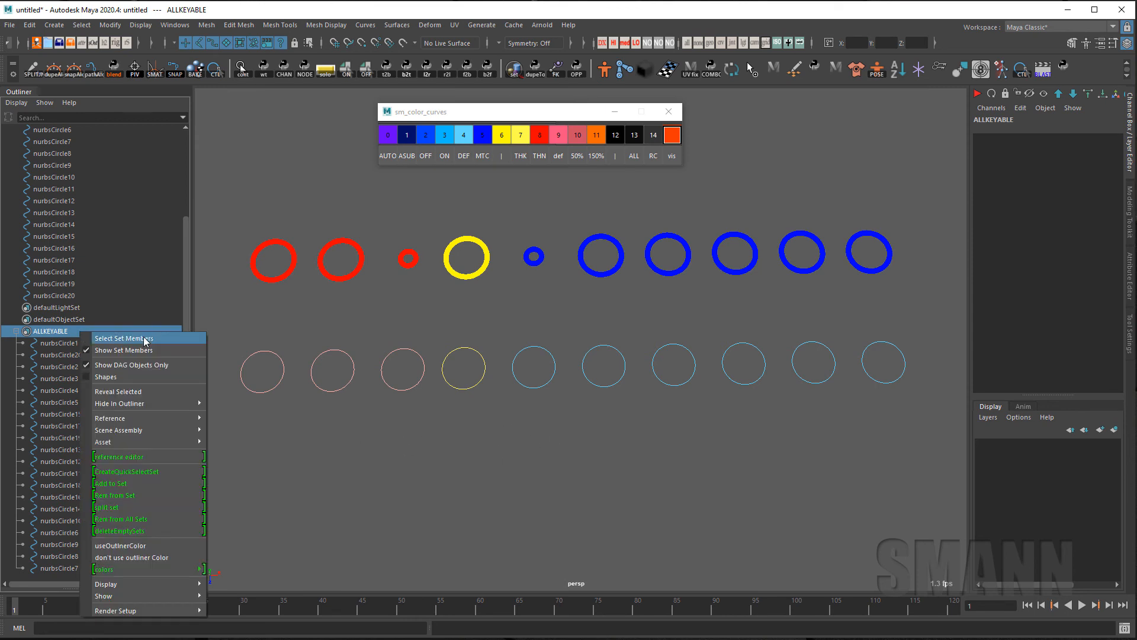
left_click(142, 338)
left_click(105, 330)
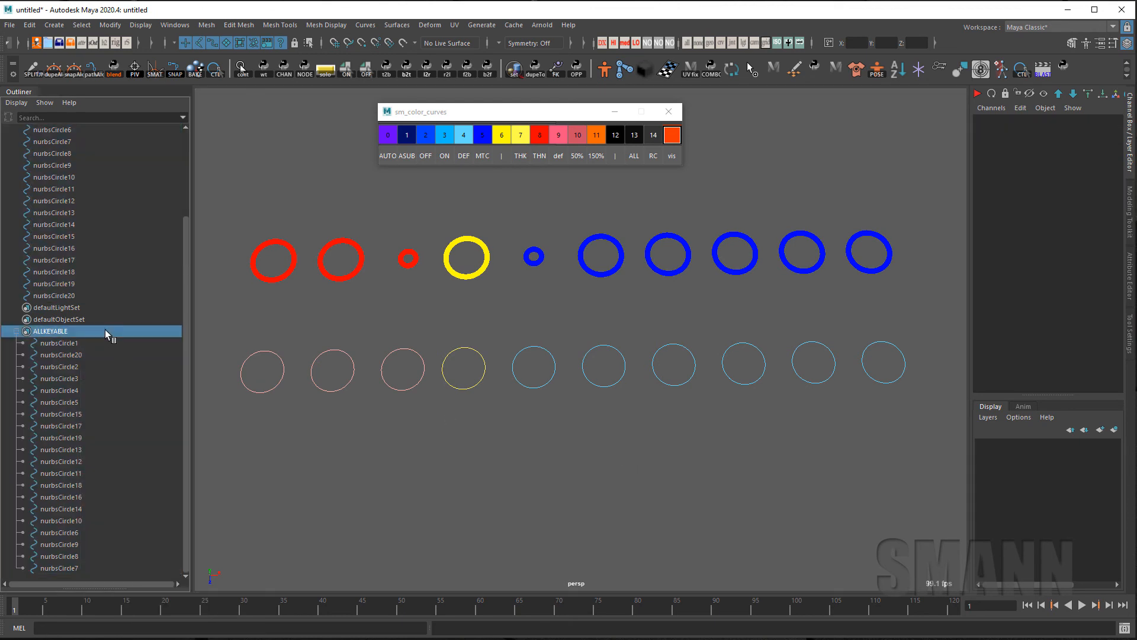
left_click(506, 476)
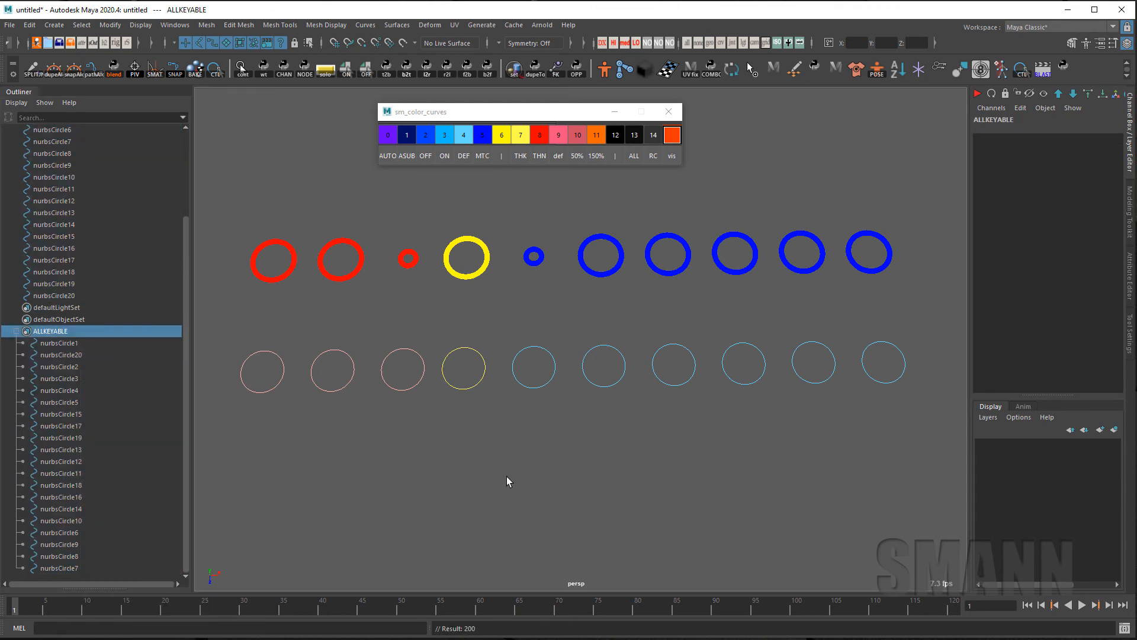
Undo the latest selection actions and leave nothing selected
left_click(592, 351)
key("ctrl+z")
key("ctrl+z")
key("ctrl+z")
key("ctrl+z")
key("ctrl+z")
left_click(614, 460)
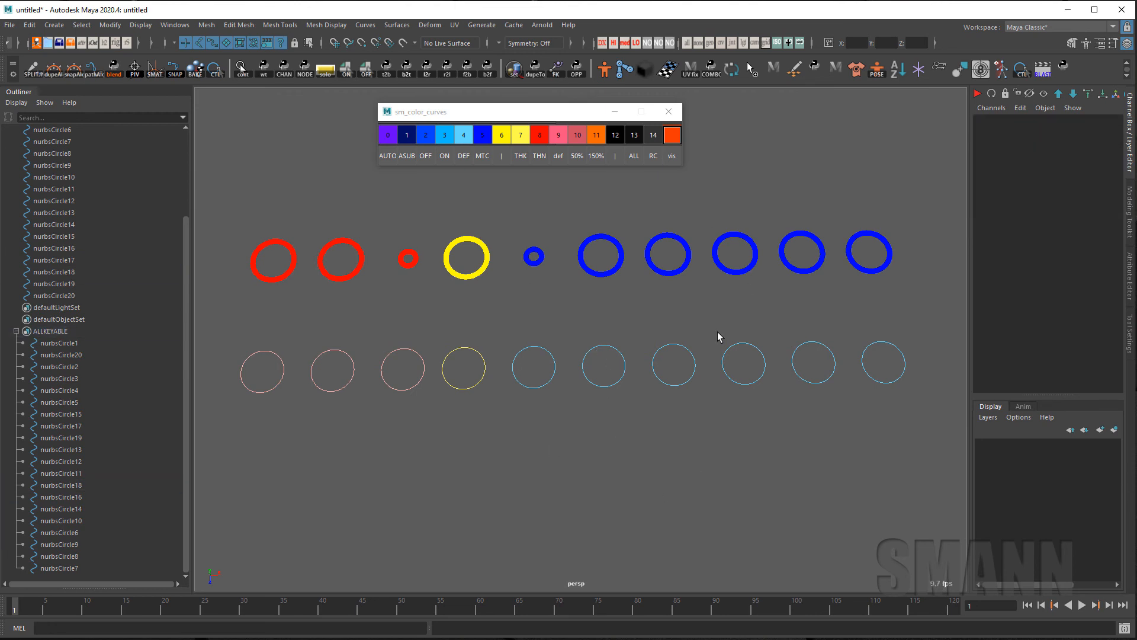
Rename the shapes of all twenty circles to match their transforms with RC, and add the suffix _CTL to the circles
left_click_drag(253, 214, 806, 335)
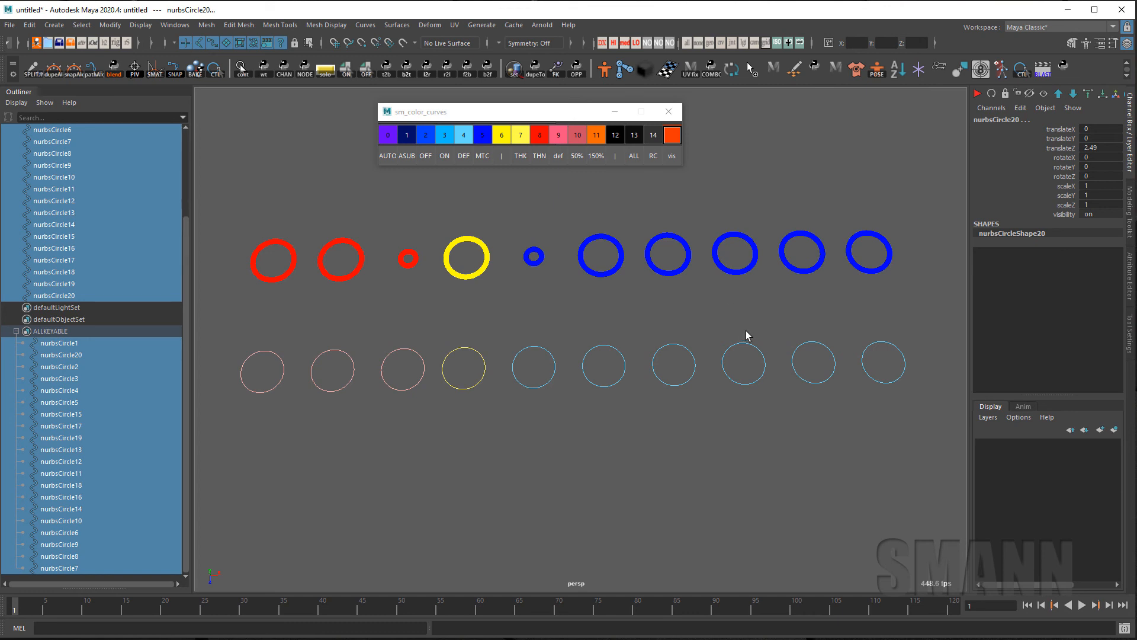
left_click_drag(744, 332, 751, 322, "alt")
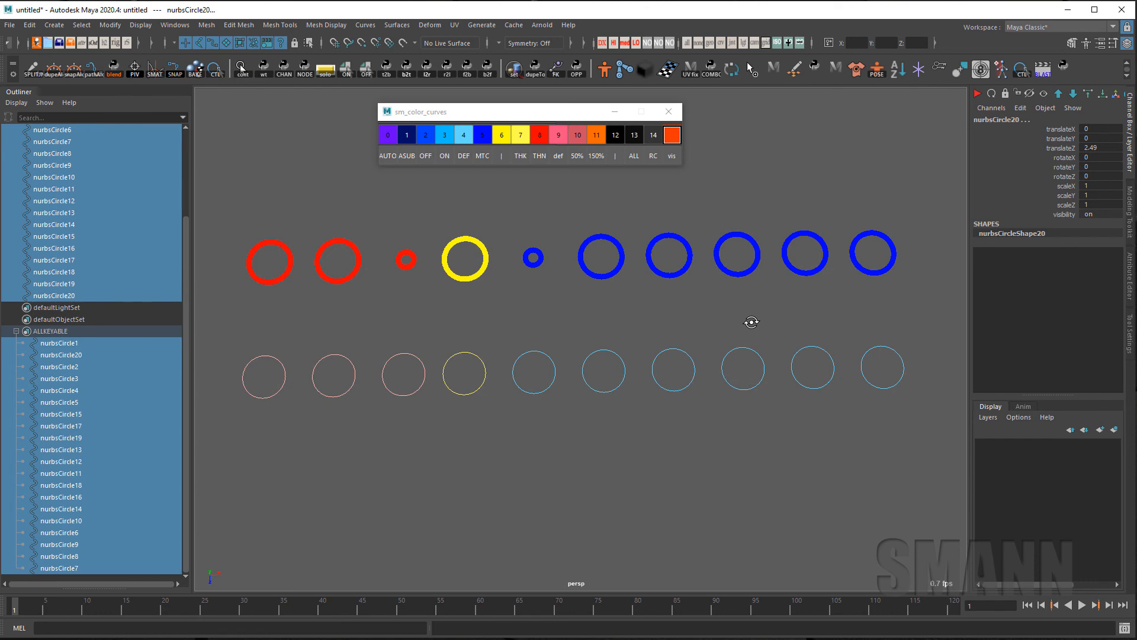
key("grave")
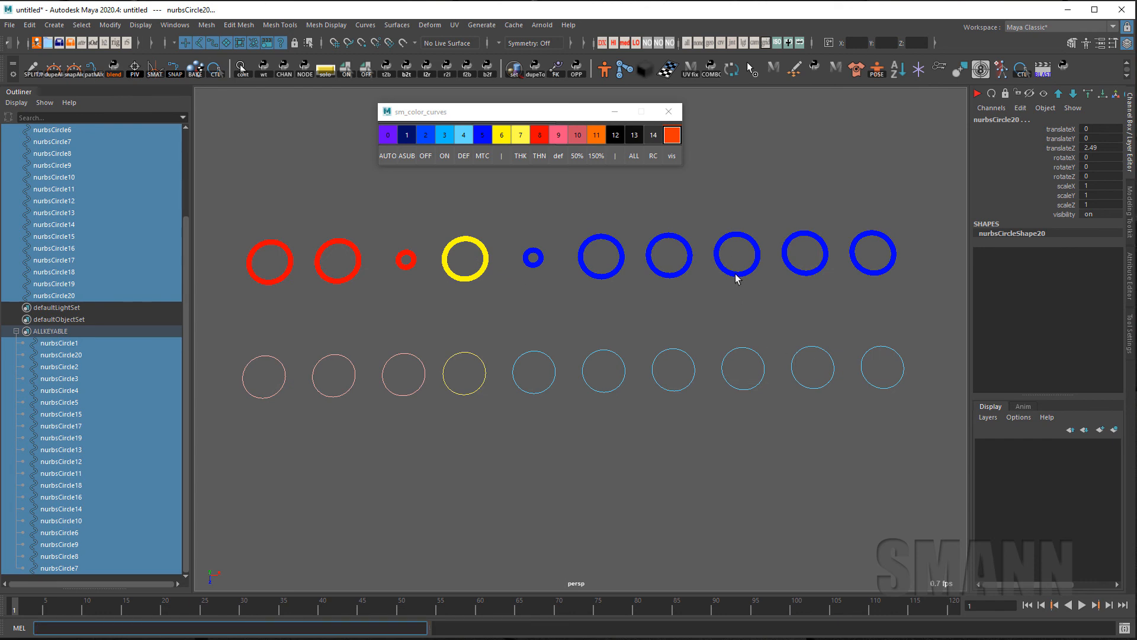
left_click(653, 156)
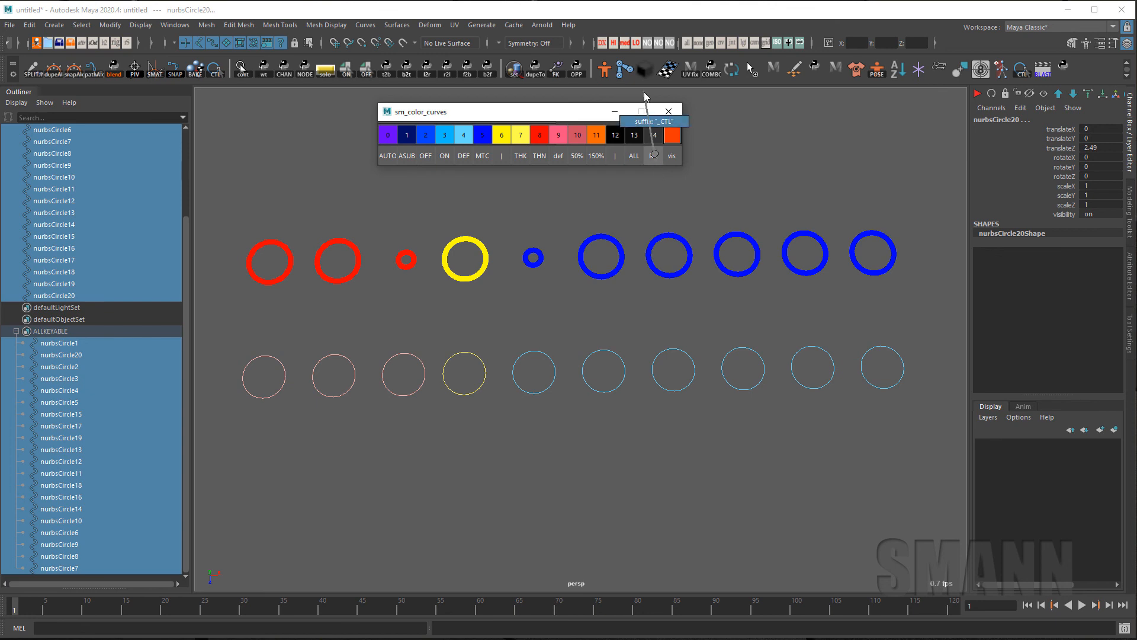
right_click_drag(644, 93, 642, 87)
scroll(111, 288, "up", 3)
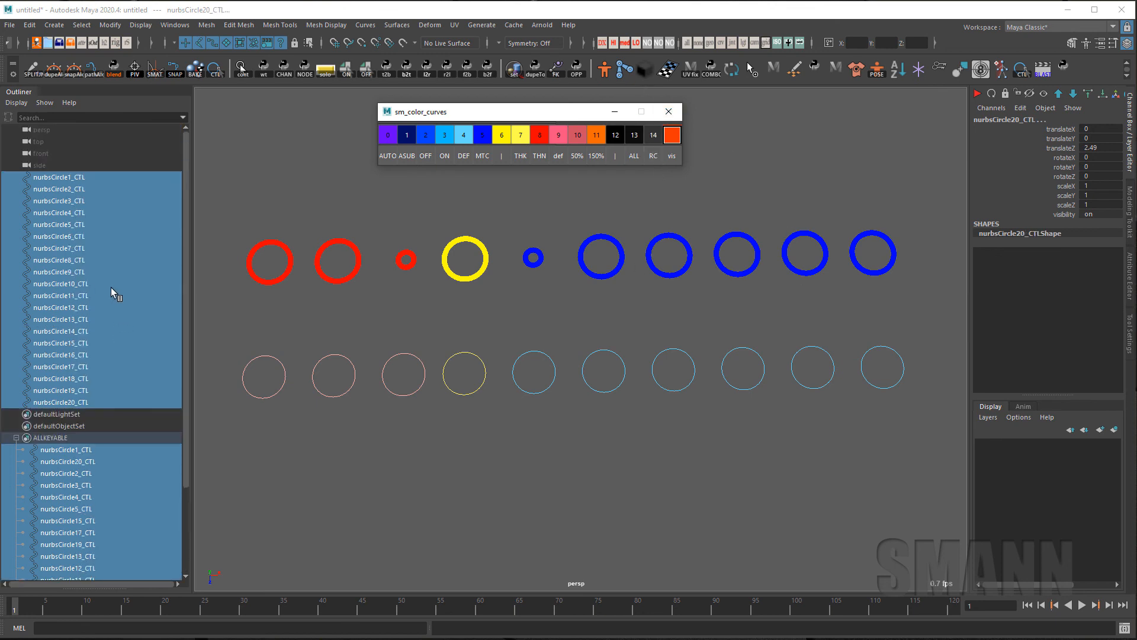
Reselect all twenty circles, append the _CTL suffix a second time, and undo that repeated suffix
left_click(600, 304)
left_click_drag(240, 211, 916, 587)
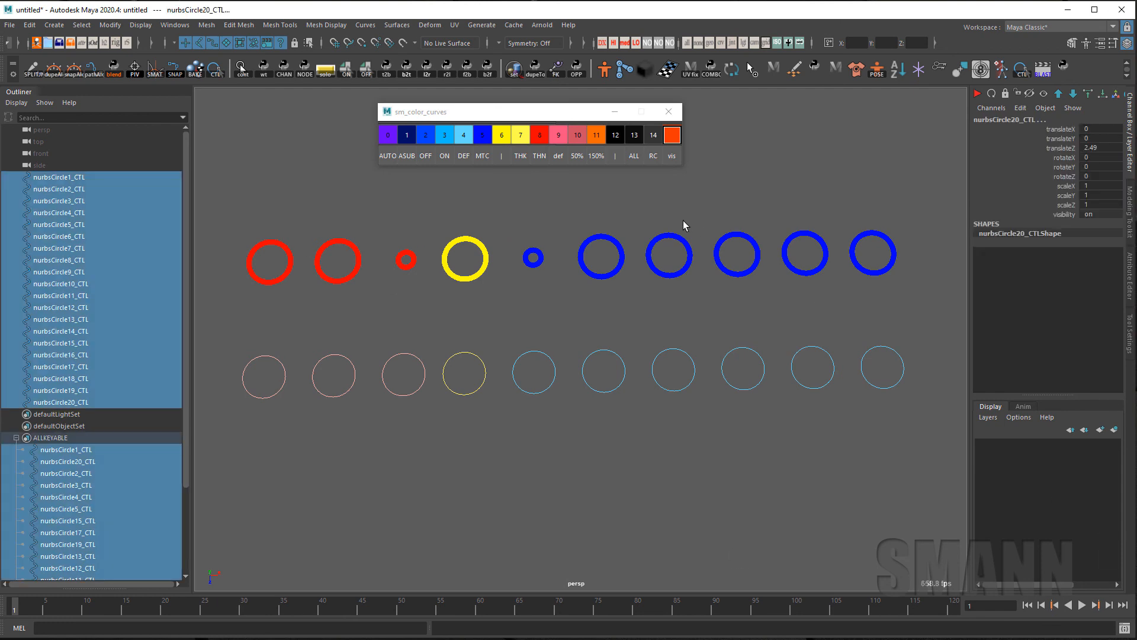
right_click_drag(654, 157, 652, 110)
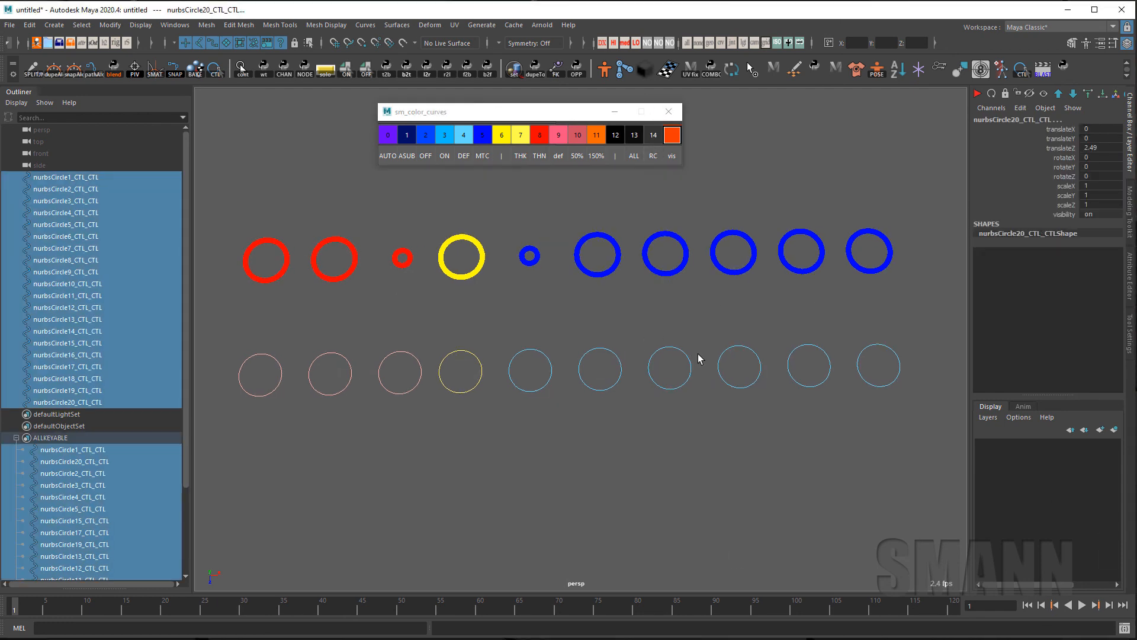
key("ctrl+z")
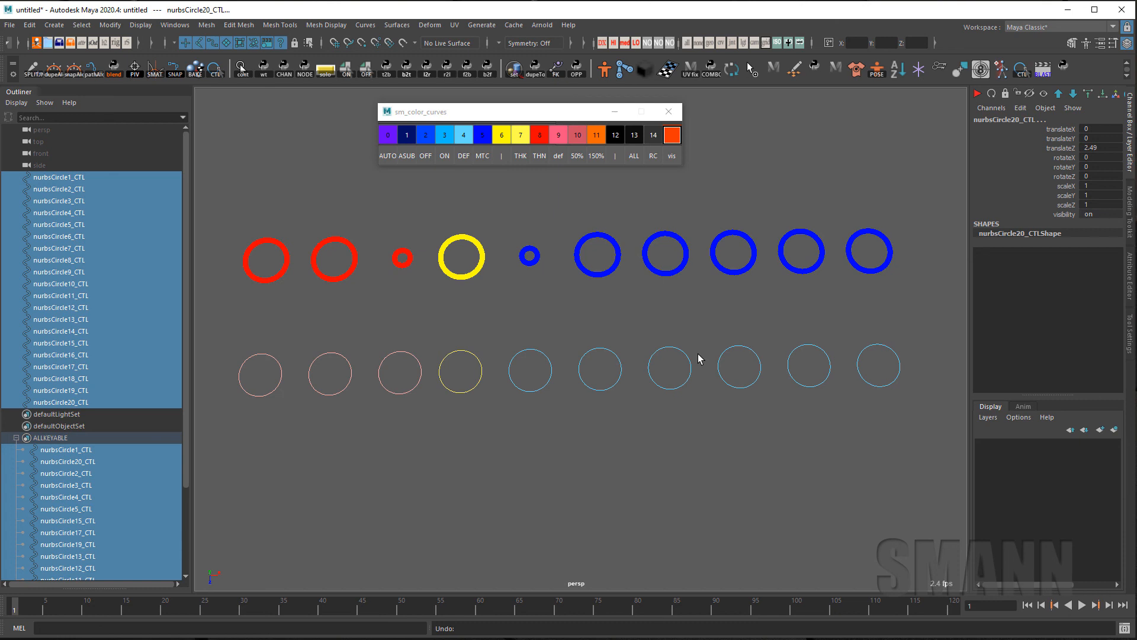
Hide the visibility channel of the selected circles with vis
left_click_drag(634, 334, 741, 310, "alt")
left_click(672, 155)
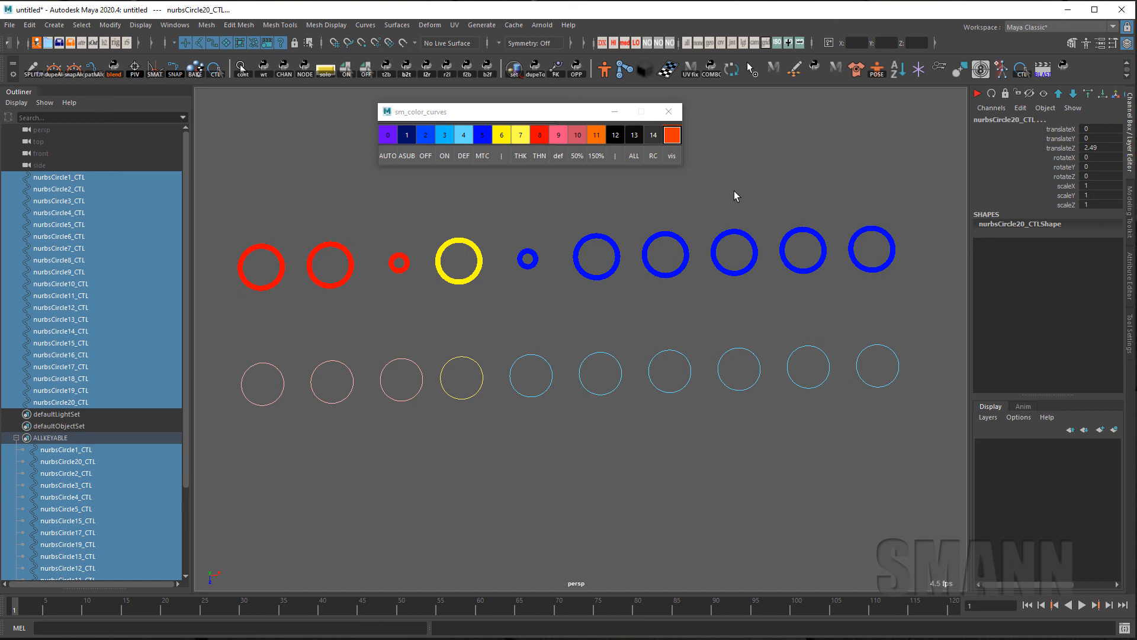
Try hiding the scale channels and the translate and rotate channels of the selected circles with the vis options, and restore them
right_click_drag(671, 155, 839, 156)
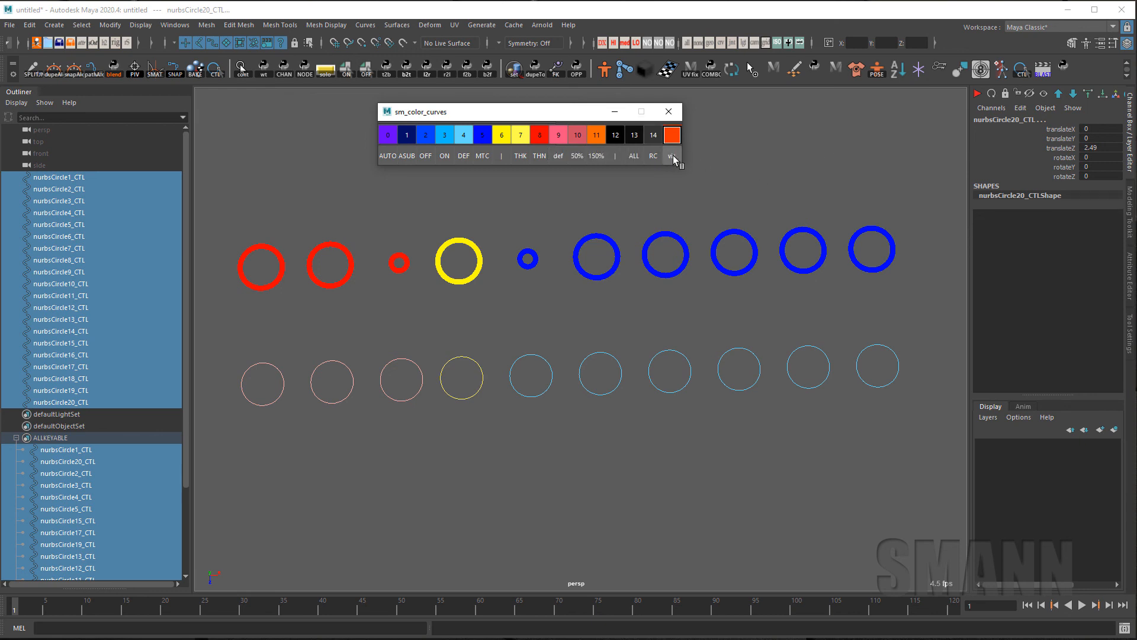
mouse_move(673, 155)
right_mouse_down()
mouse_move(439, 161)
mouse_move(678, 159)
mouse_move(666, 42)
right_mouse_up()
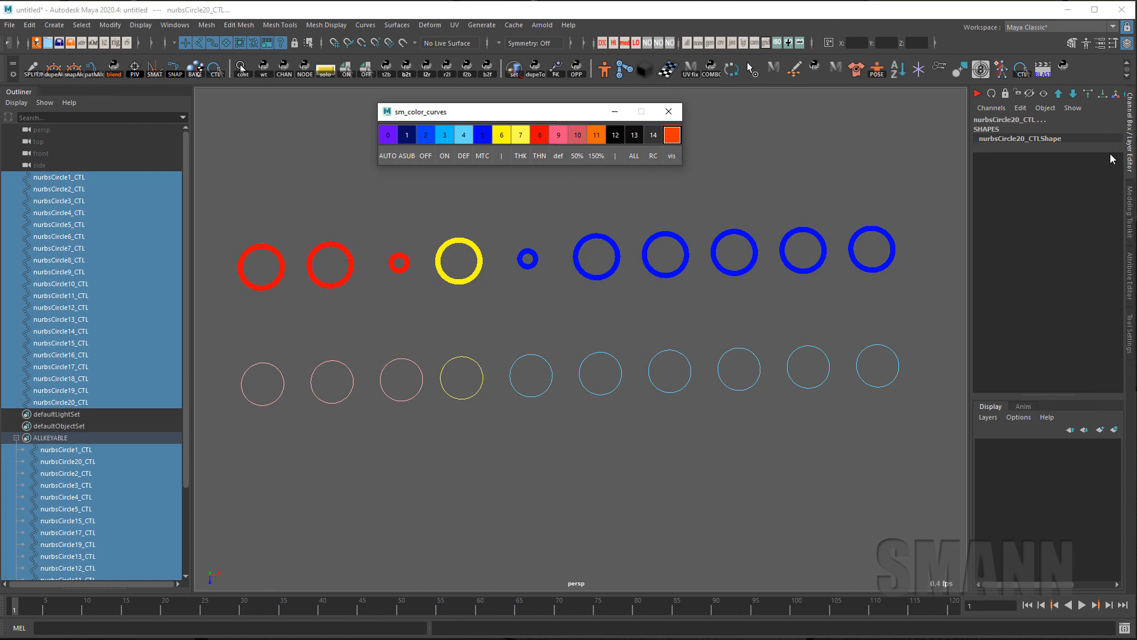
left_click(1045, 95)
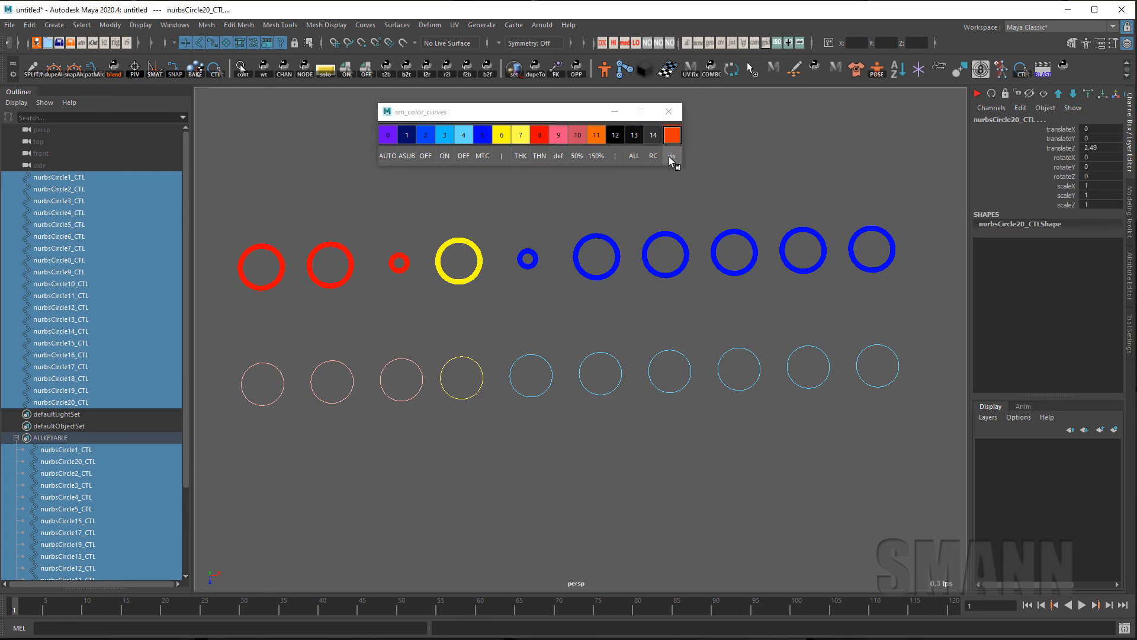
Clear the selection, collapse the ALLKEYABLE set in the Outliner, and move the sm_color_curves window closer to the circles
left_click(482, 182)
left_click_drag(536, 264, 602, 293, "alt")
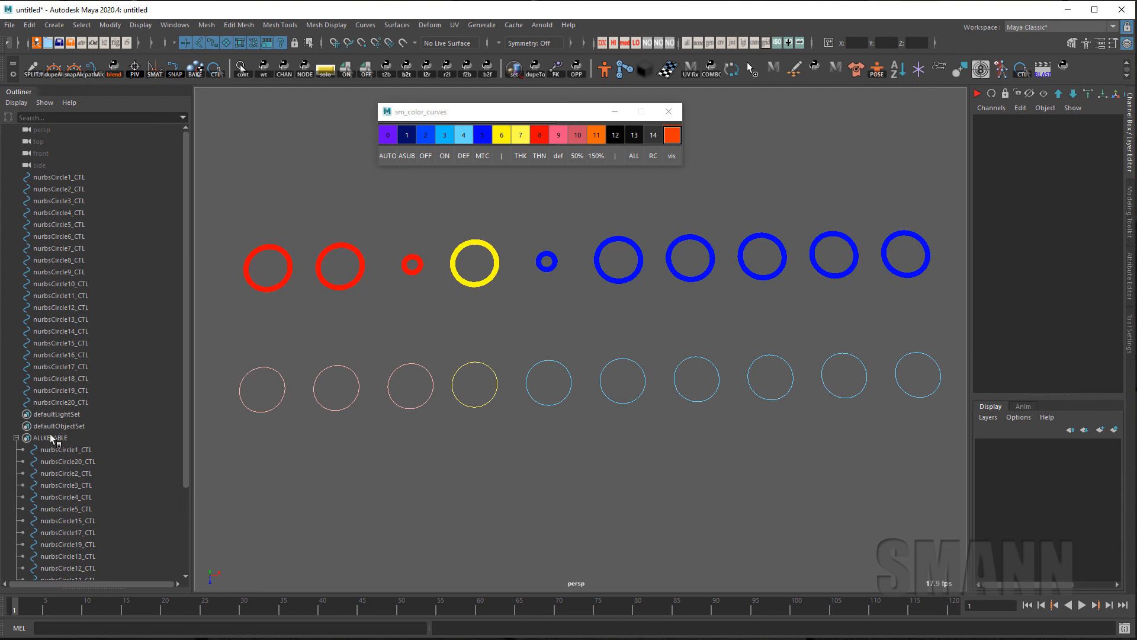
left_click(17, 438)
middle_click_drag(694, 300, 664, 312, "alt")
left_click_drag(672, 327, 783, 290, "alt")
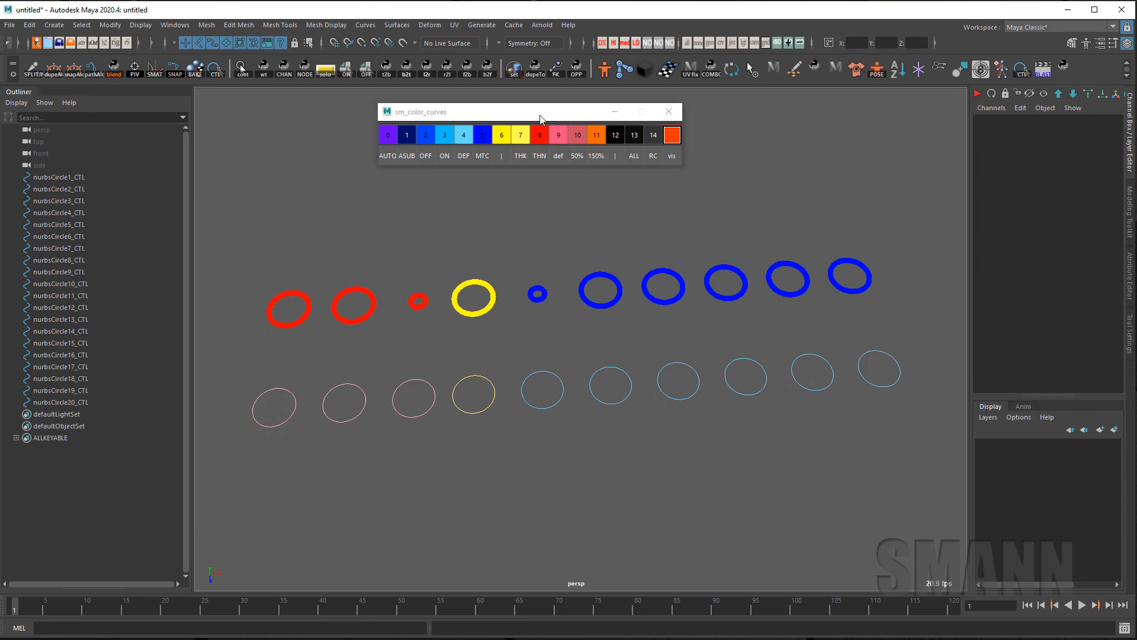
left_click_drag(541, 112, 571, 157)
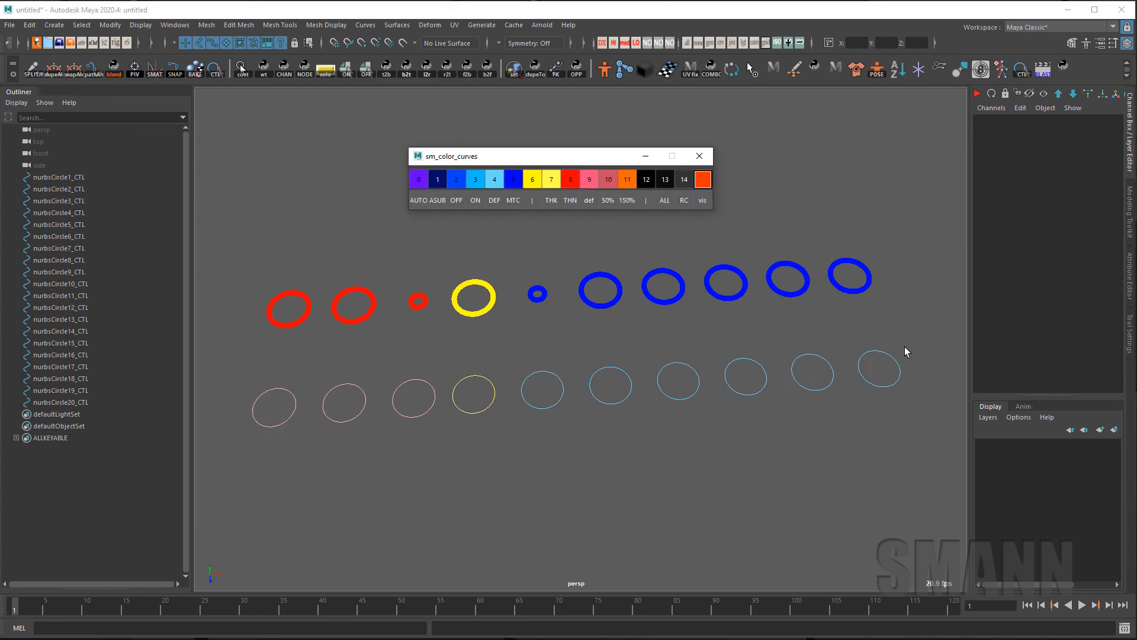